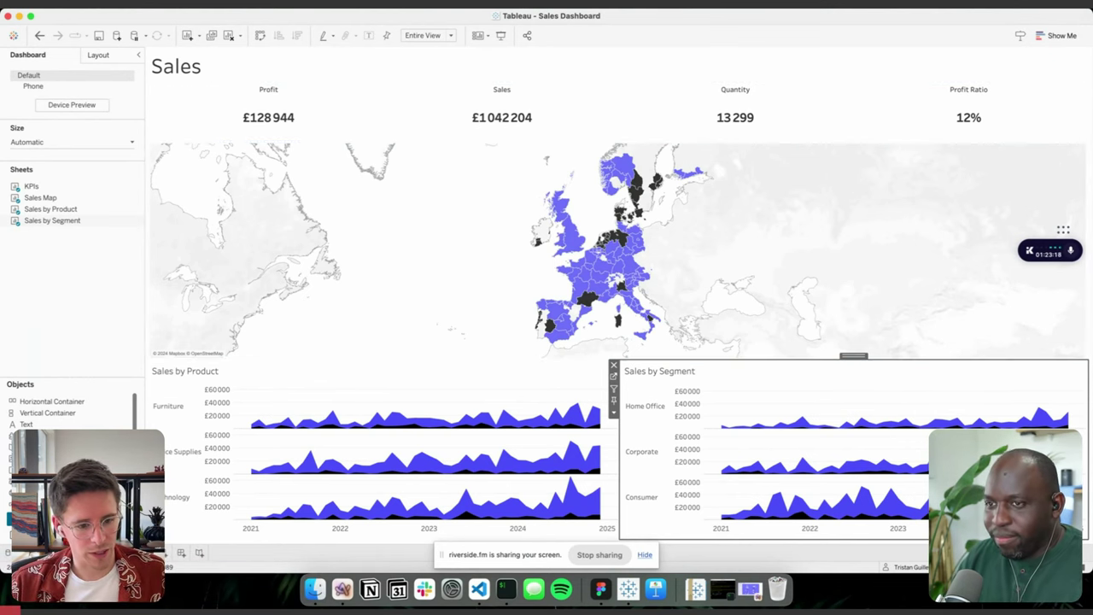
- Review the Sales and Product dashboards and locate the Sales by Product and Sales Map sheets on the Sales dashboard
key("ctrl+Tab")
key("ctrl+shift+Tab")
key("ctrl+Tab")
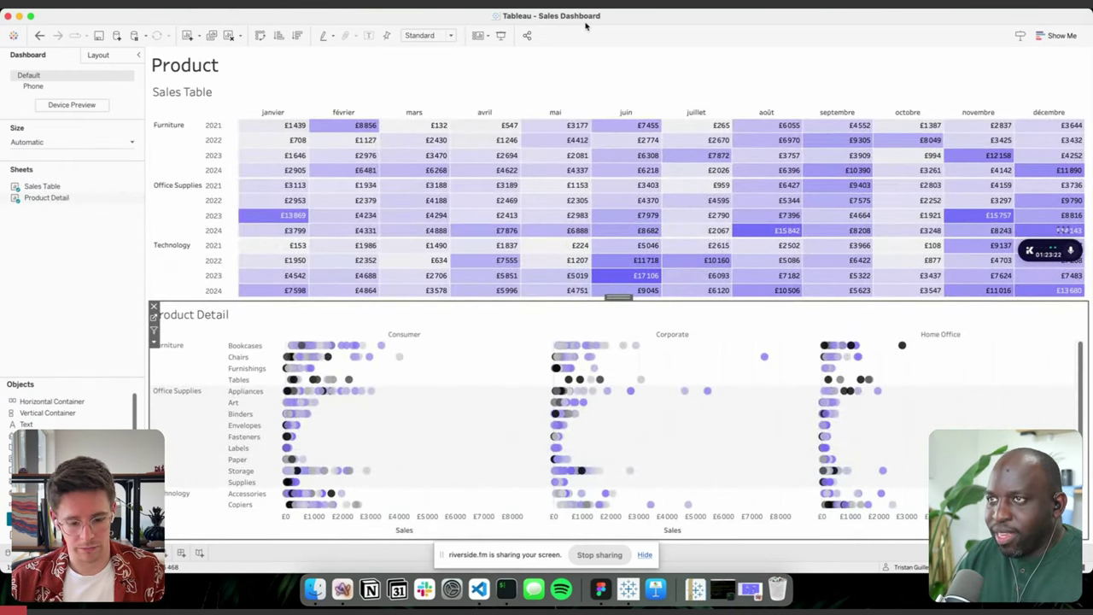
key("ctrl+shift+Tab")
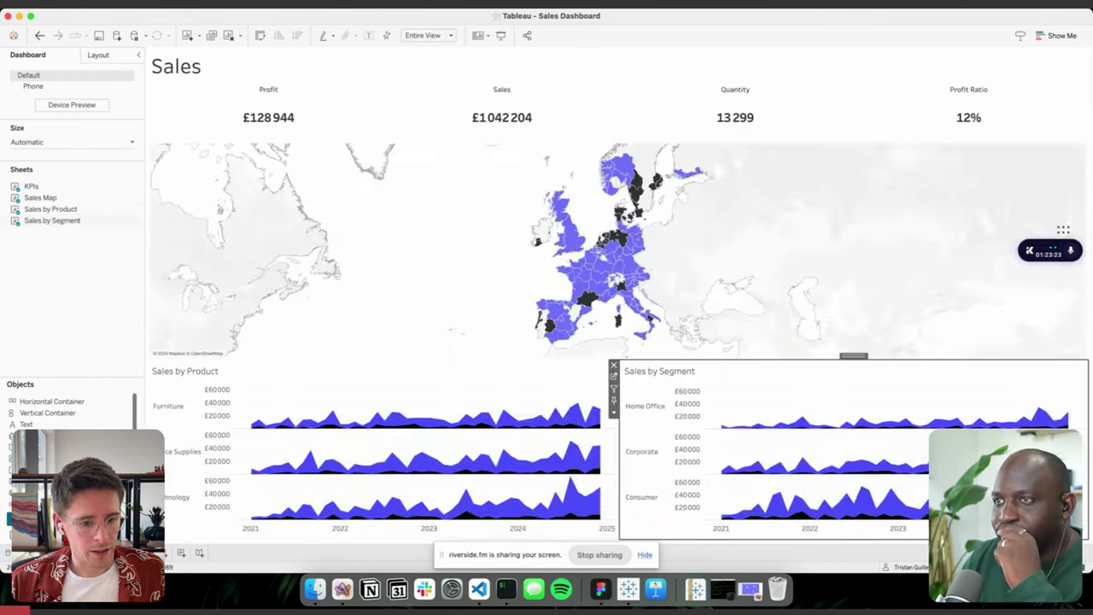
mouse_move(49, 188)
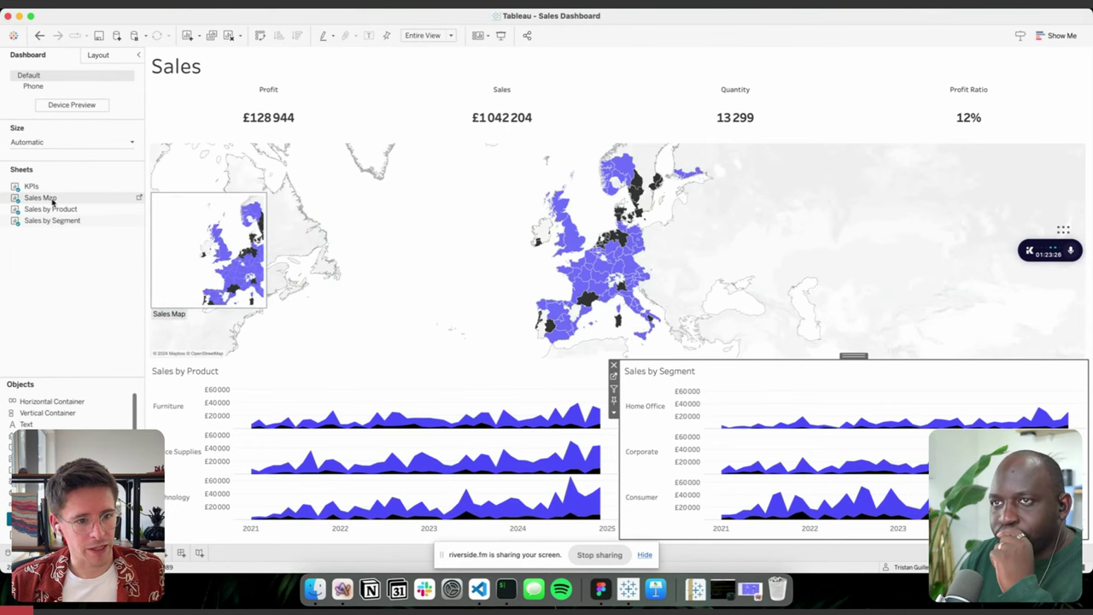
left_click(63, 209)
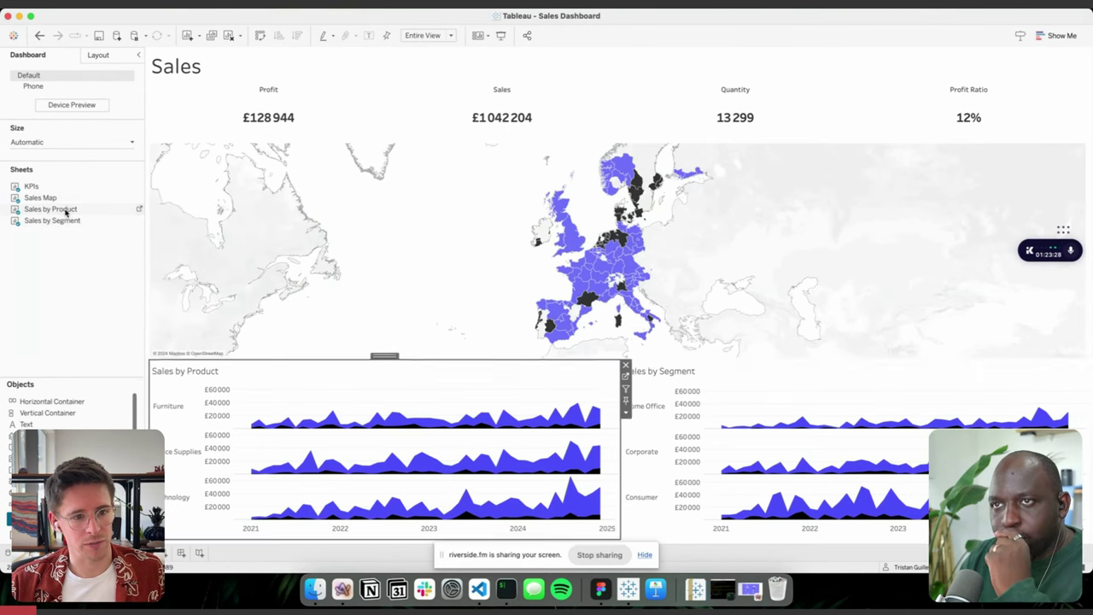
left_click(57, 201)
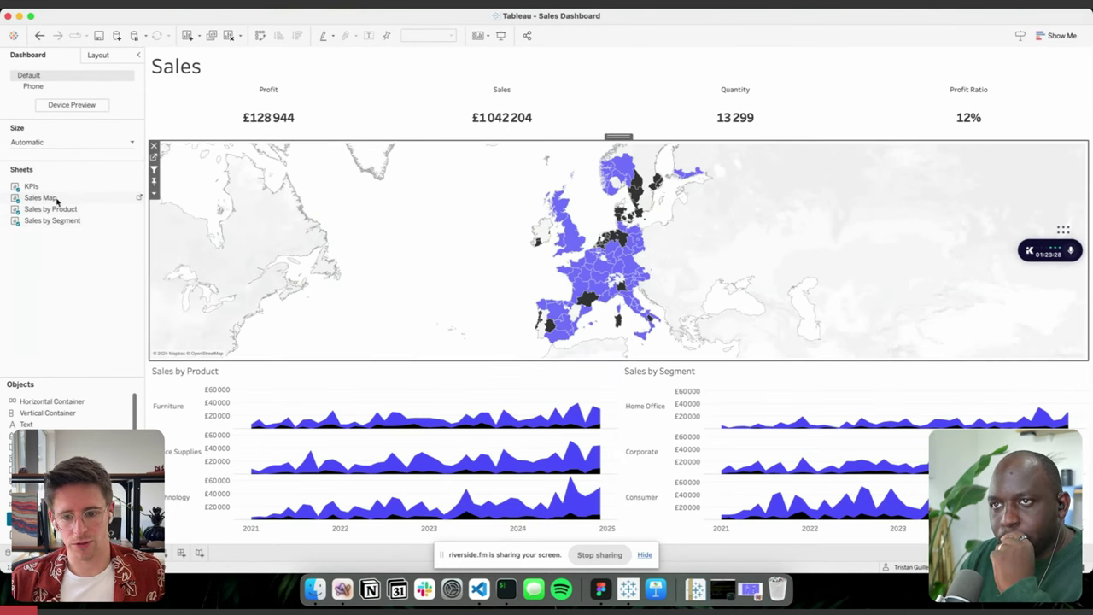
- Switch to Figma and open the Simple Export page of the Data24 Demo file
left_click(602, 589)
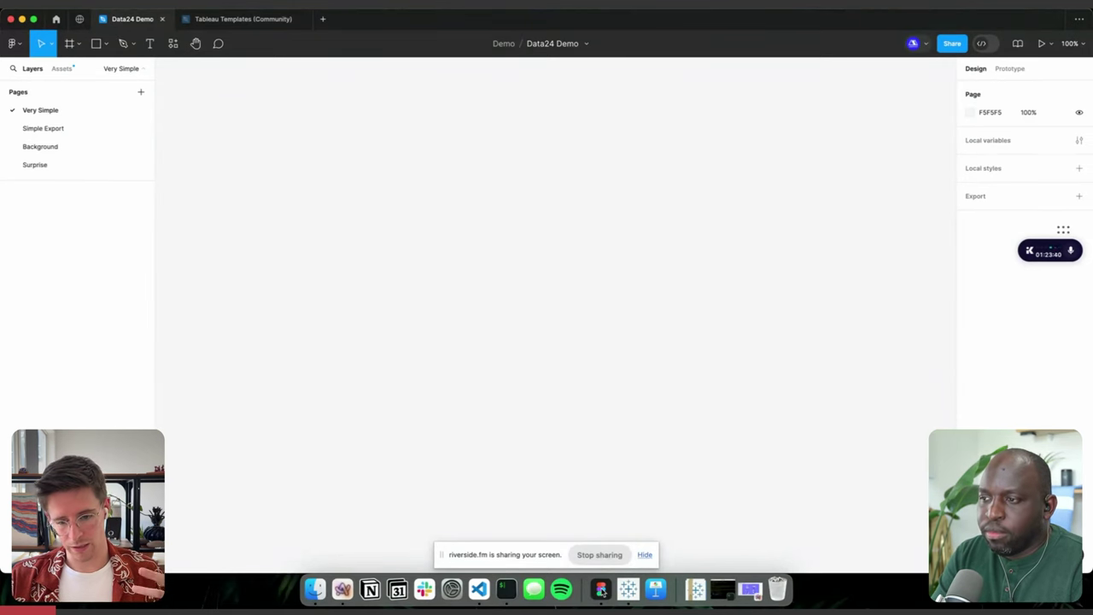
left_click(56, 130)
scroll(305, 317, "right", 5)
scroll(305, 317, "down", 2)
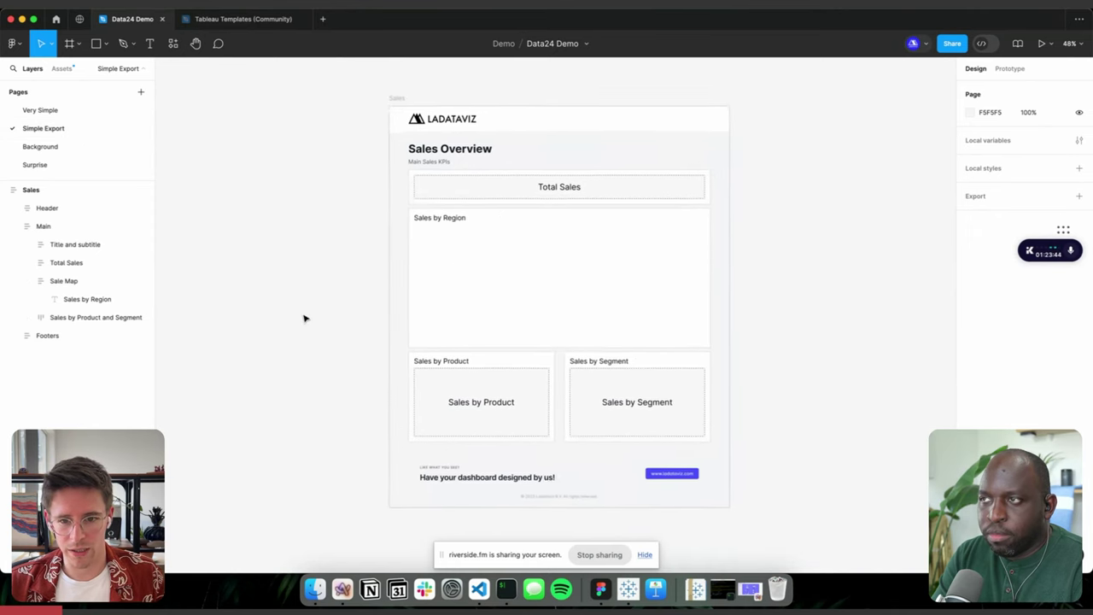
- Examine the Sales frame's layer structure, including its header content and the SHEET placeholders for Total Sales and Sales by Product
left_click(564, 283)
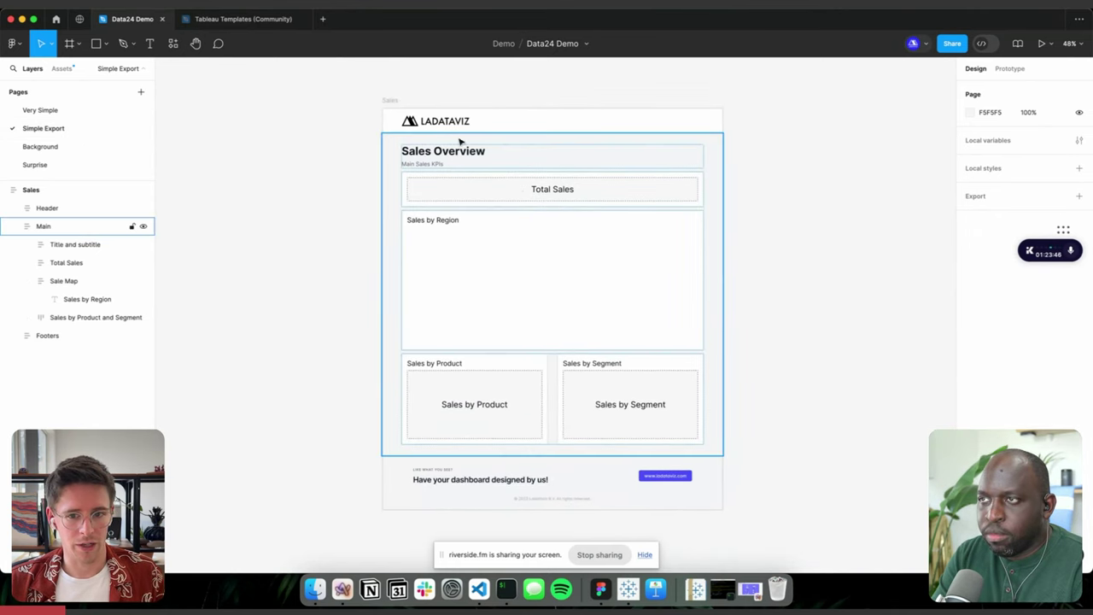
left_click(391, 100)
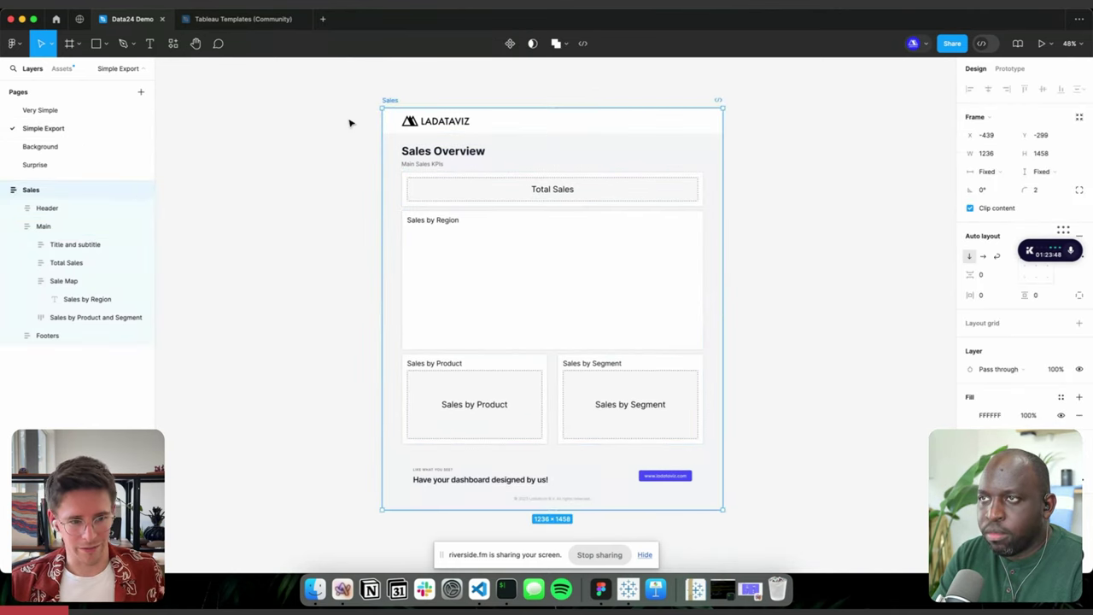
double_click(426, 124)
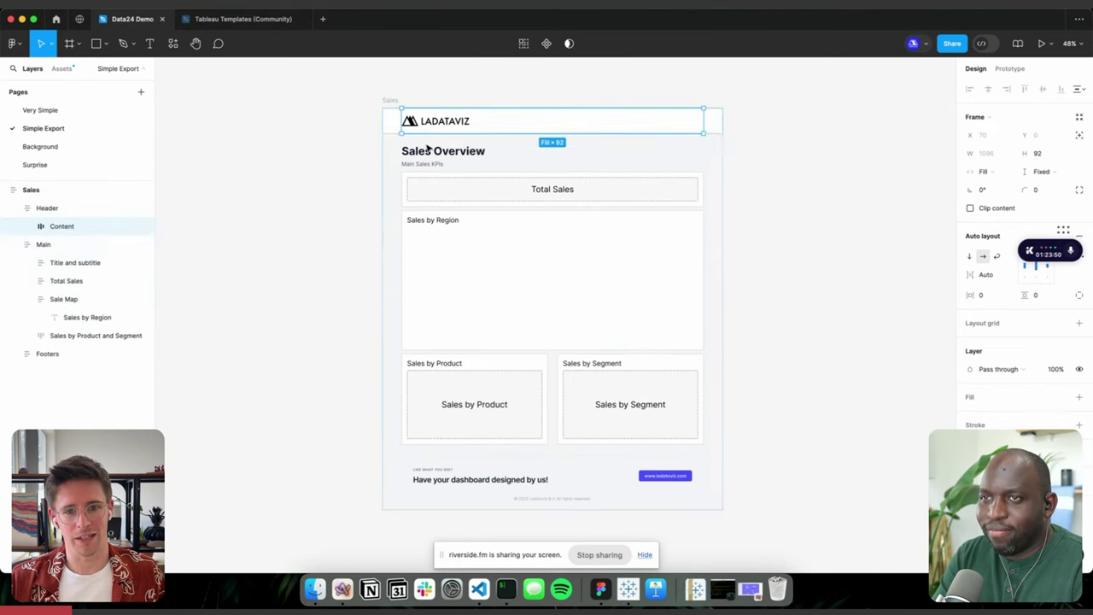
left_click(481, 188)
double_click(500, 188)
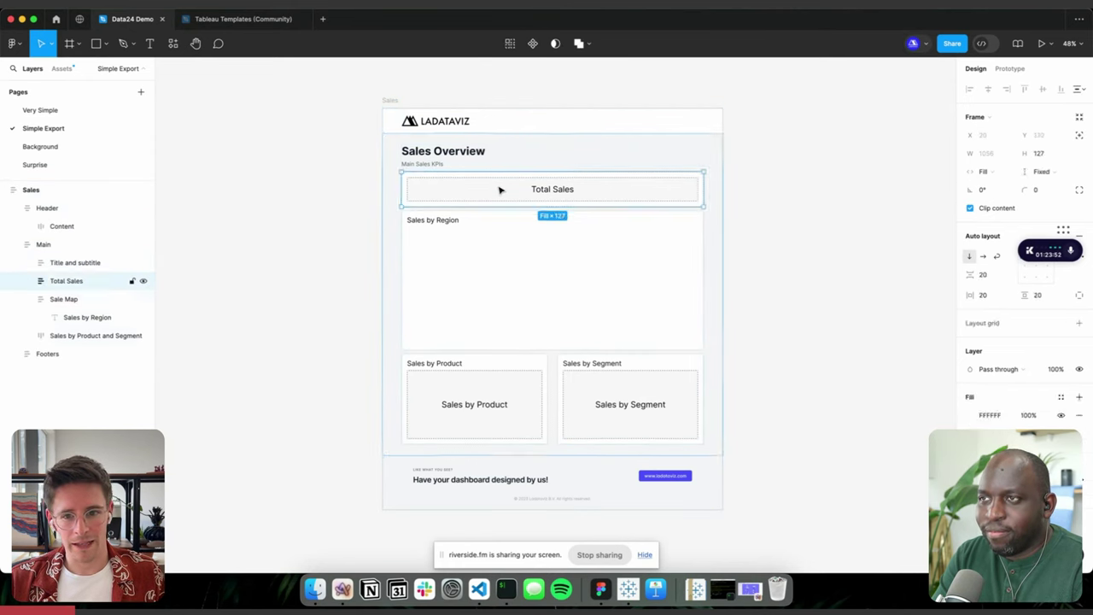
double_click(465, 196)
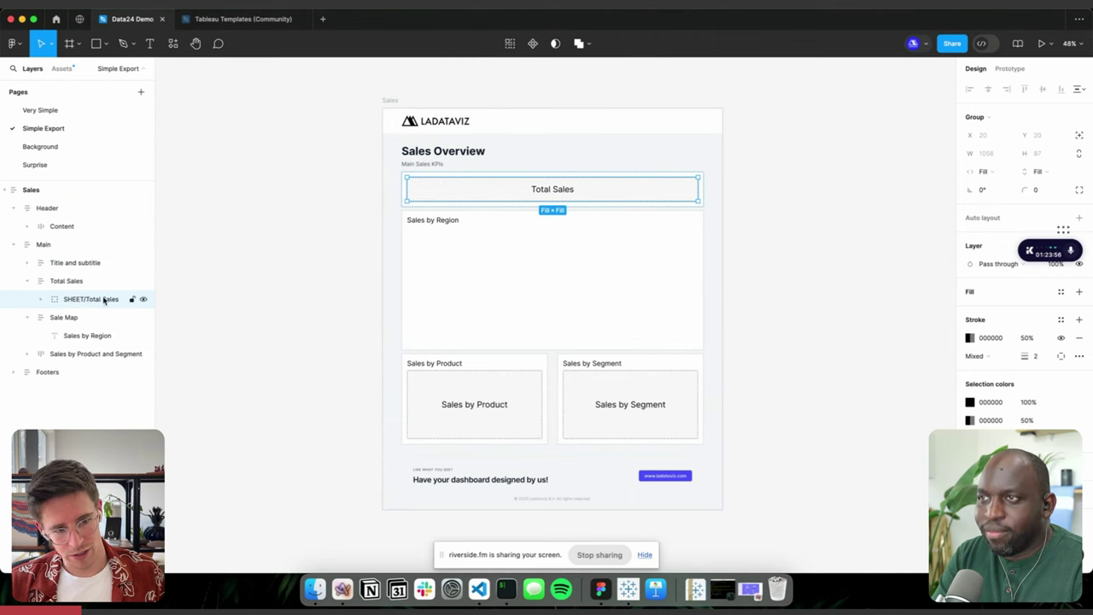
left_click(459, 442)
double_click(456, 390)
double_click(458, 391)
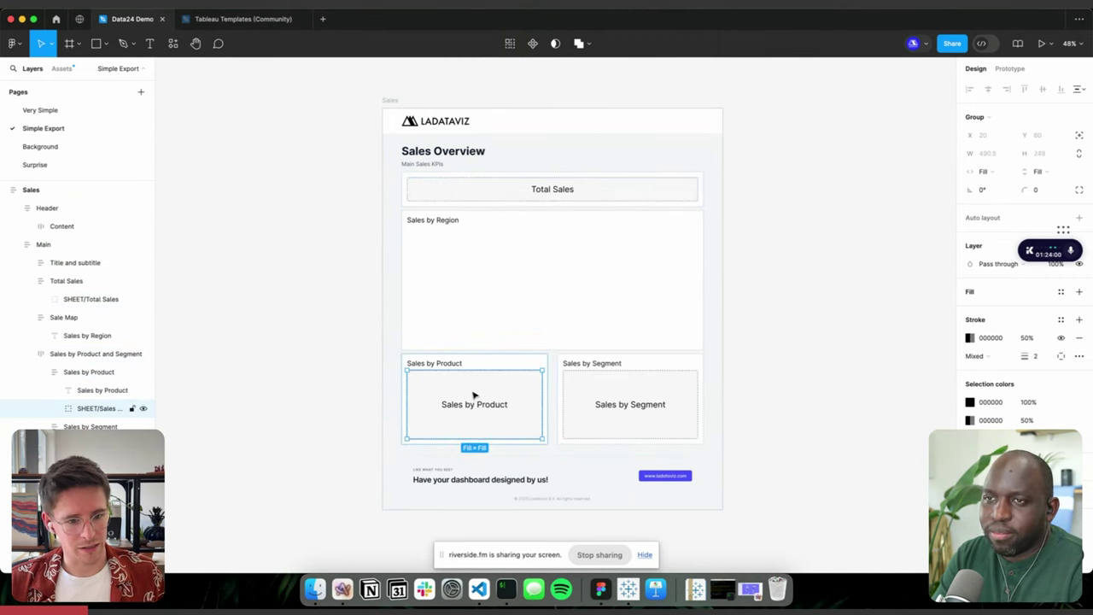
left_click_drag(156, 435, 199, 434)
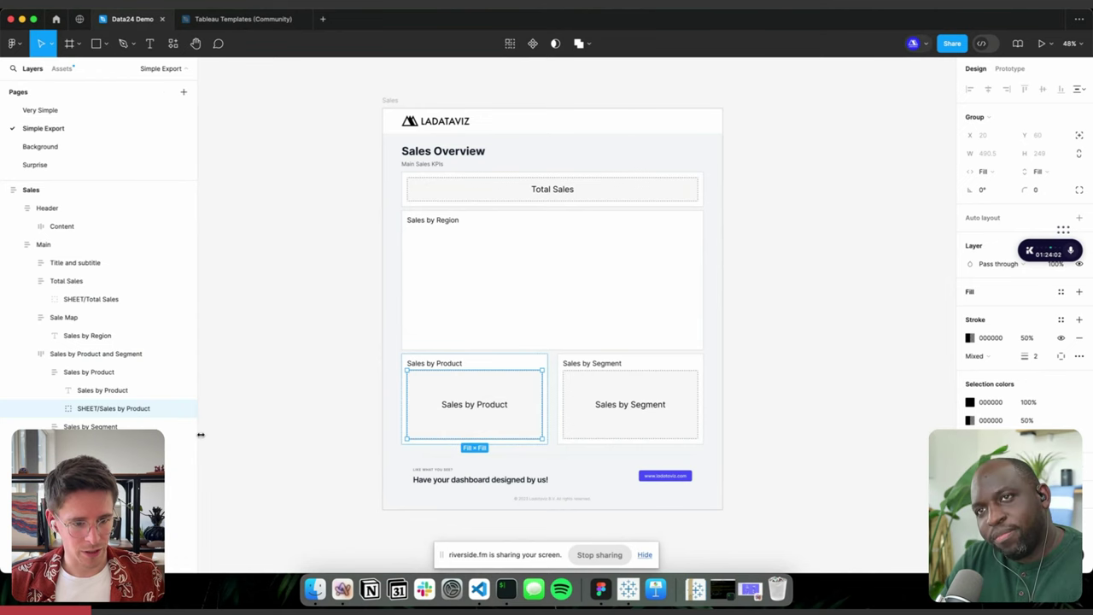
left_click(624, 424)
left_click(390, 332)
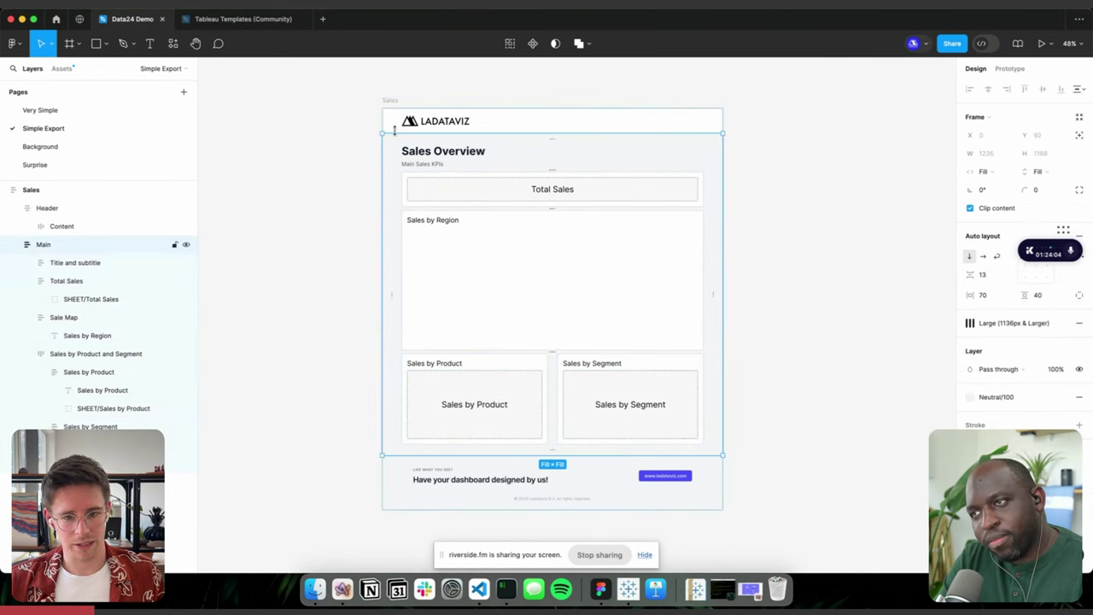
- Launch the Figma to Tableau plugin and place its window clear of the layer names
left_click(390, 100)
left_click(173, 45)
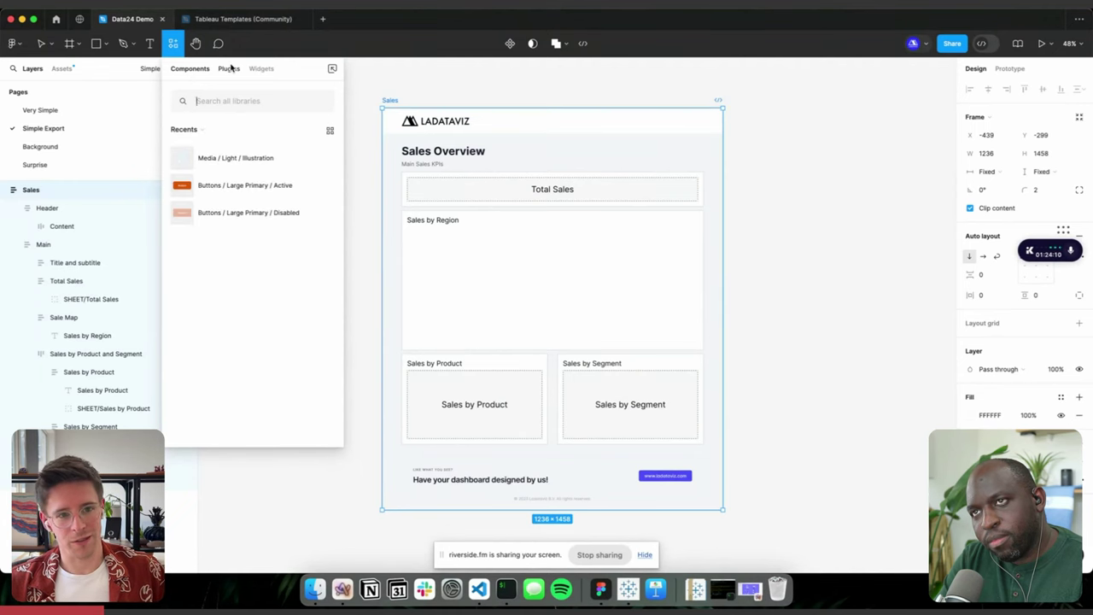
left_click(229, 68)
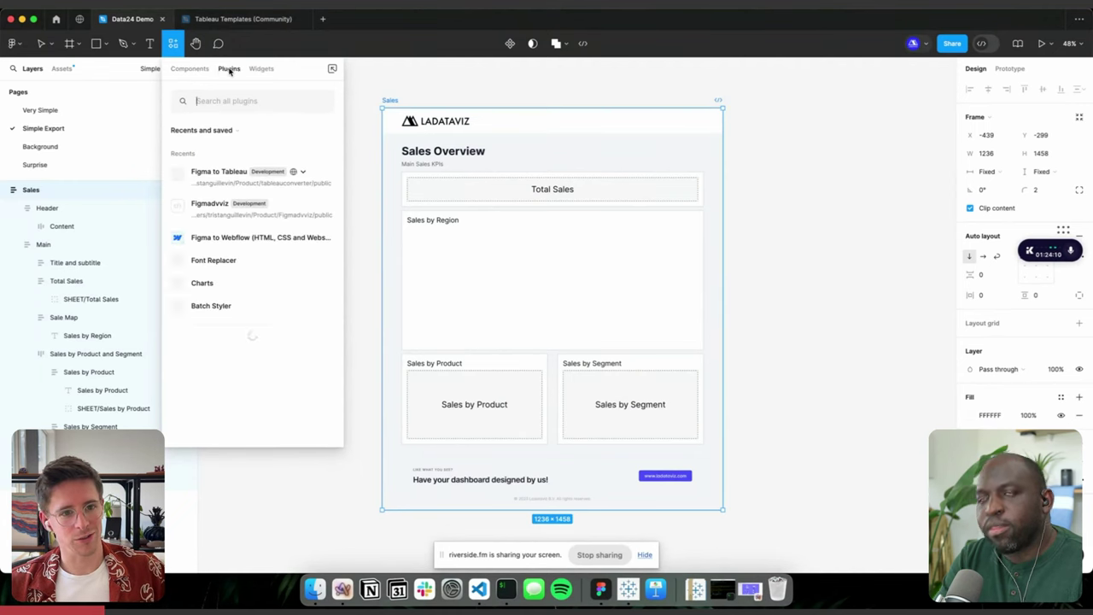
left_click(217, 178)
left_click(218, 210)
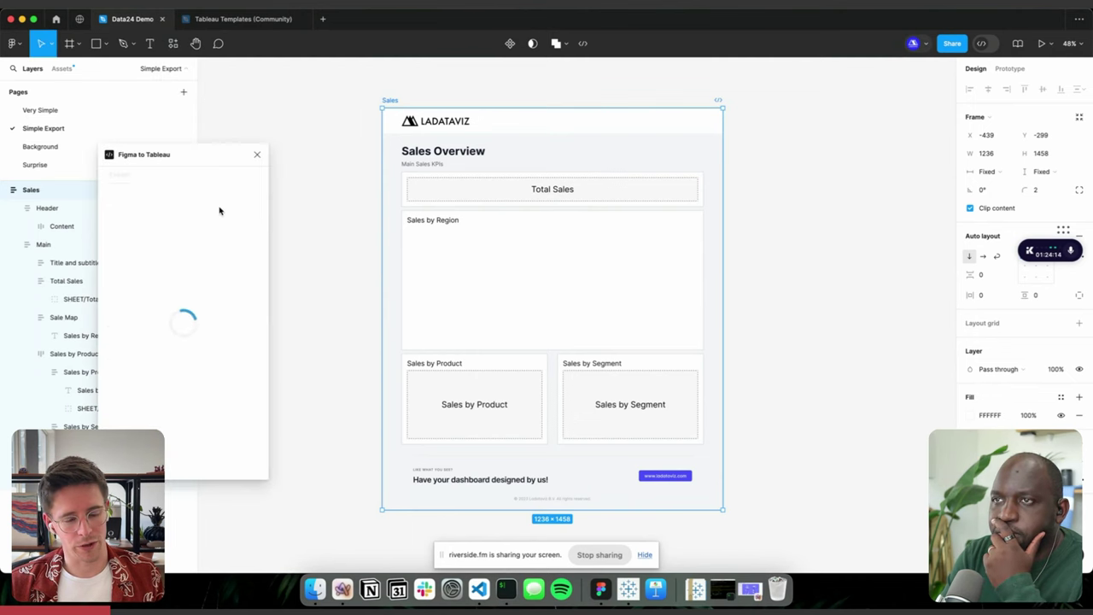
left_click_drag(190, 165, 247, 159)
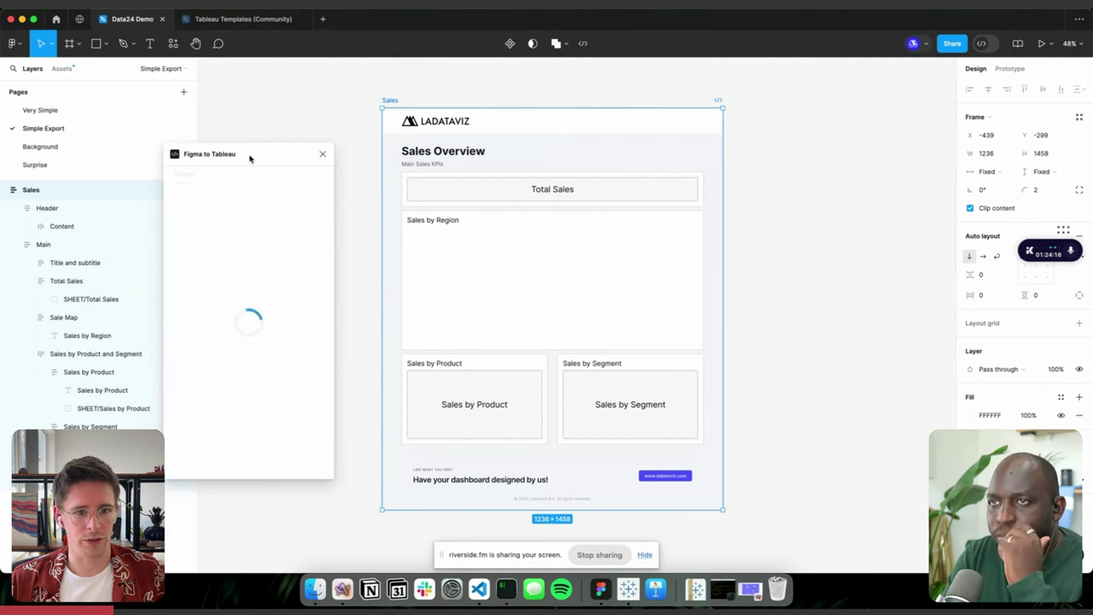
left_click(282, 135)
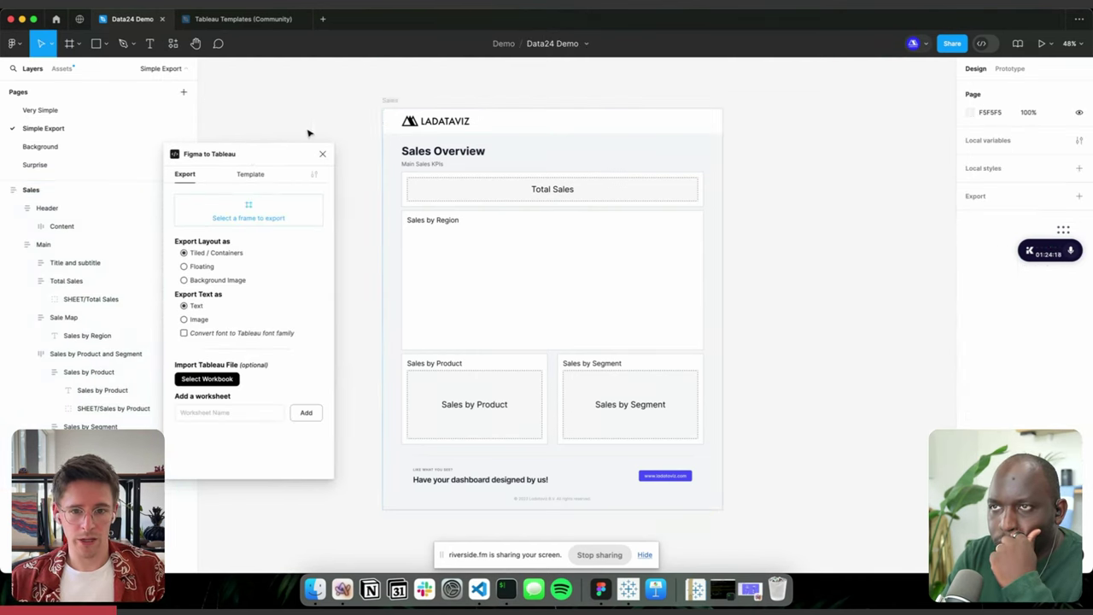
- Add a worksheet placeholder named Sale Map through the Figma to Tableau plugin
left_click(390, 101)
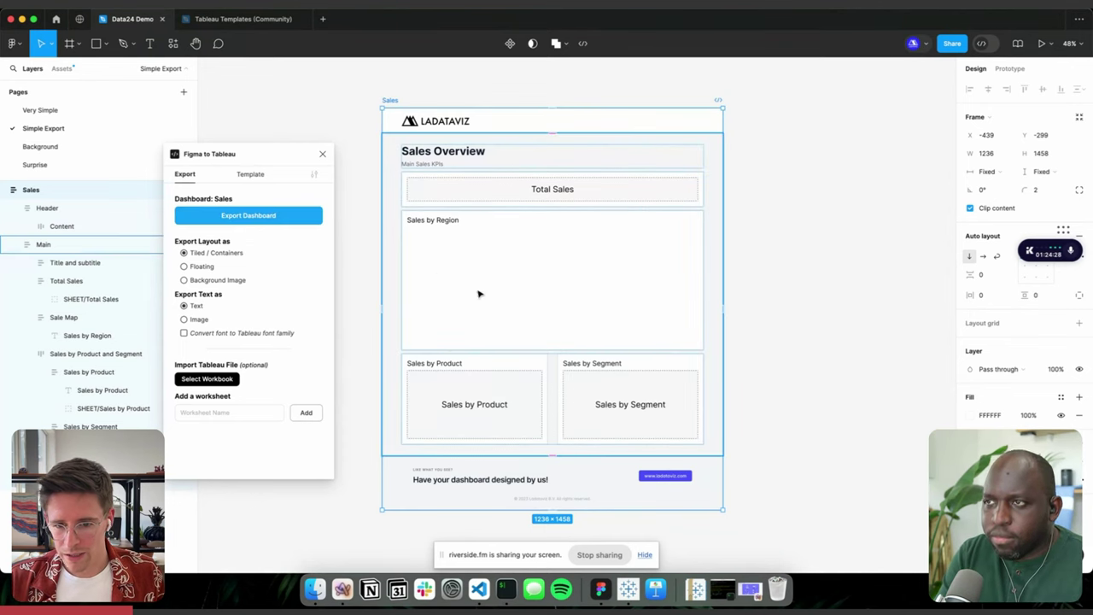
left_click(224, 412)
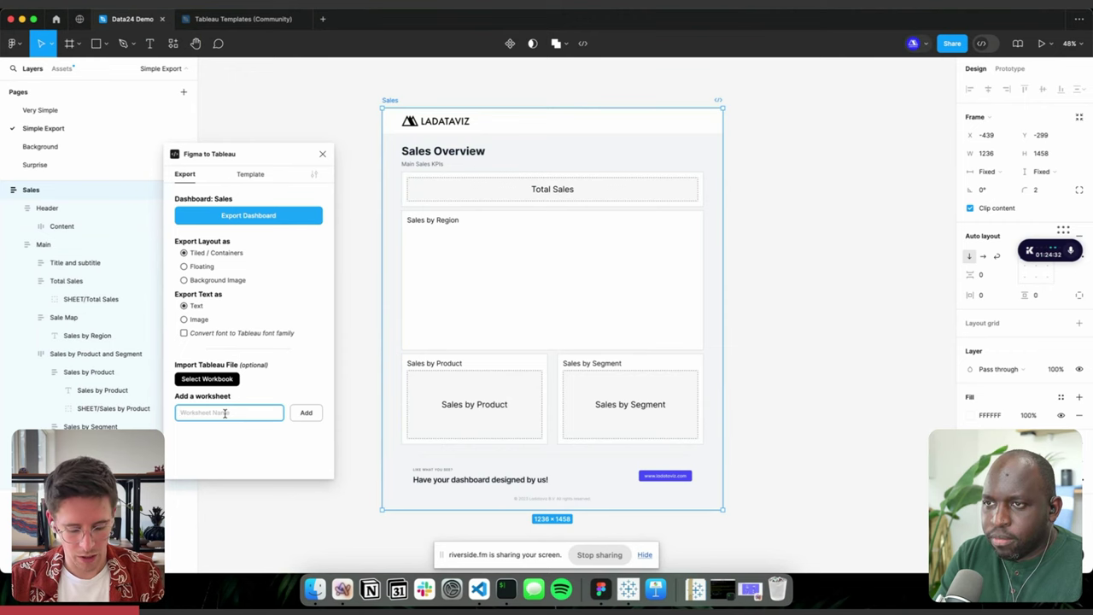
type("Sale Map")
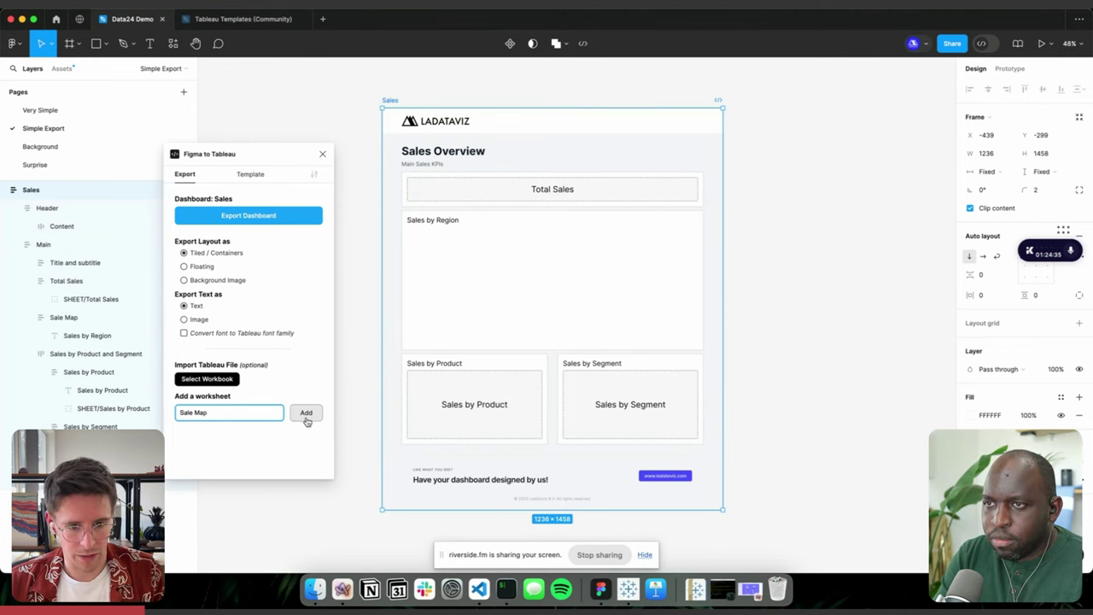
left_click(306, 413)
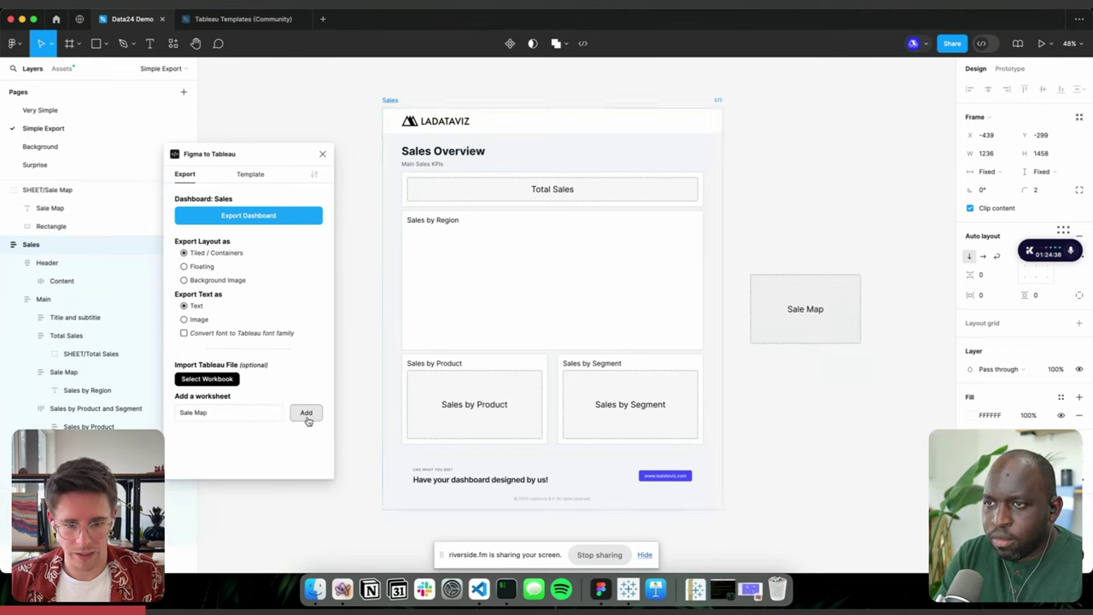
- Move the Sale Map placeholder into the Sales by Region card and make its width and height fill the container
left_click(802, 312)
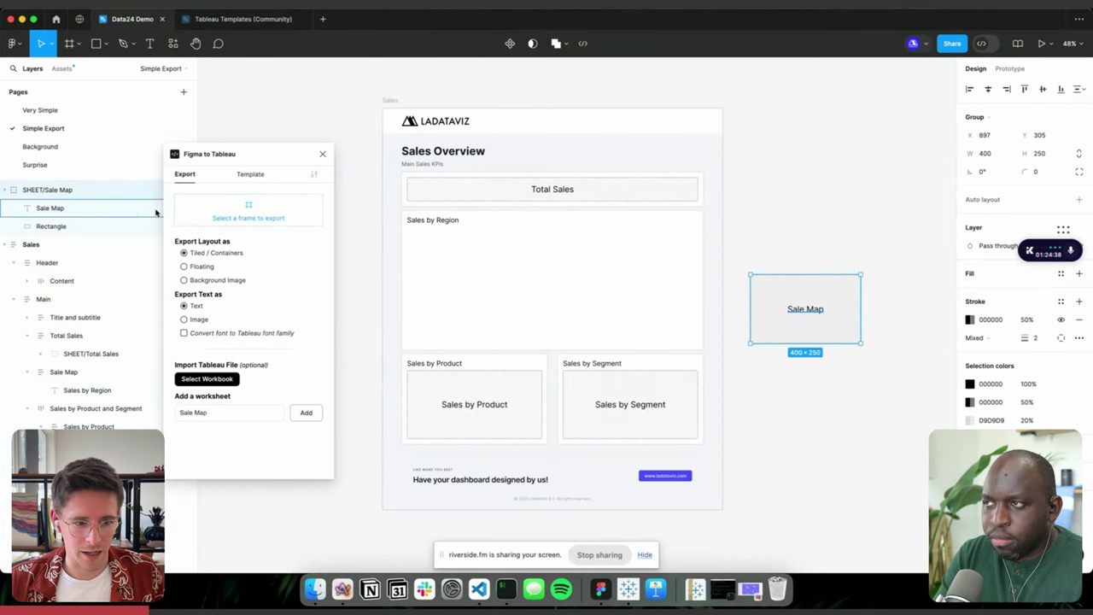
left_click_drag(748, 302, 435, 273)
left_click(980, 171)
left_click(1011, 186)
left_click(1037, 171)
left_click(1040, 185)
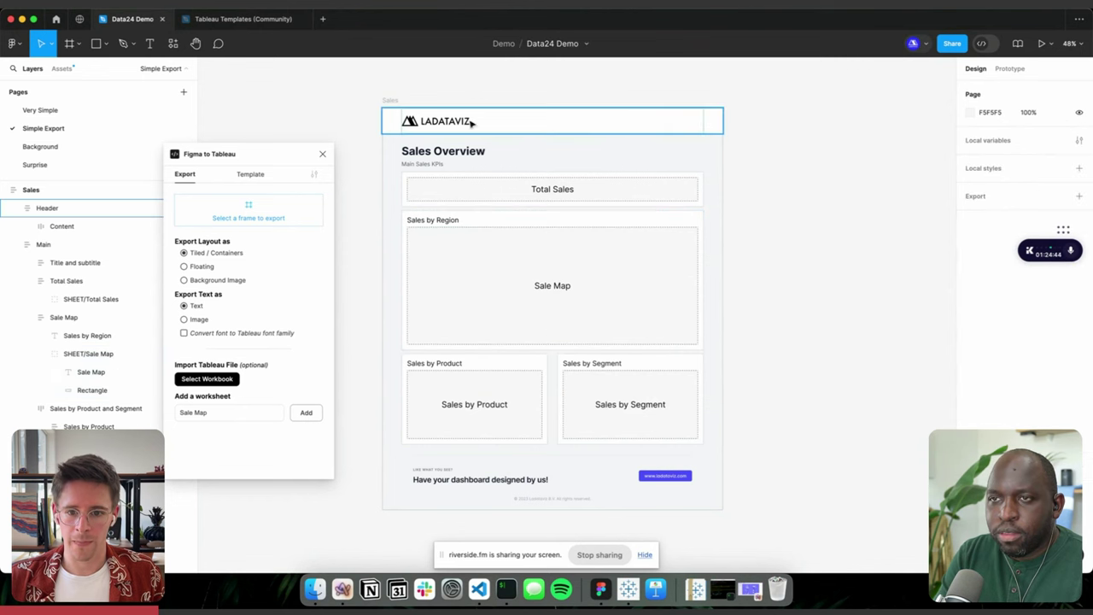
- Export the Sales frame as a tiled dashboard with text kept as text, saved as Template.twbx in Downloads
left_click(391, 100)
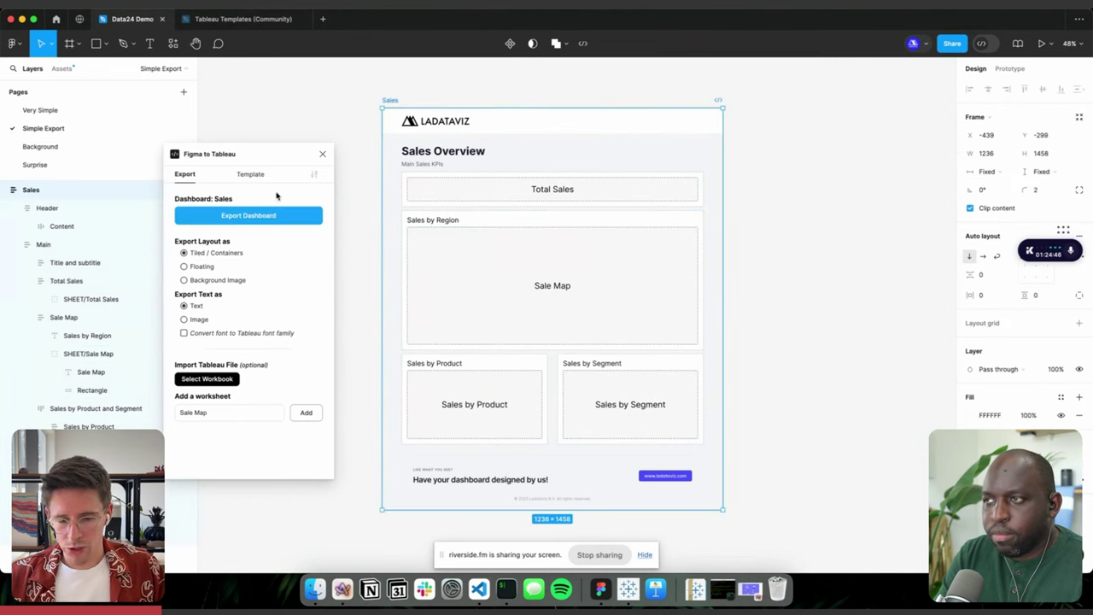
left_click(236, 218)
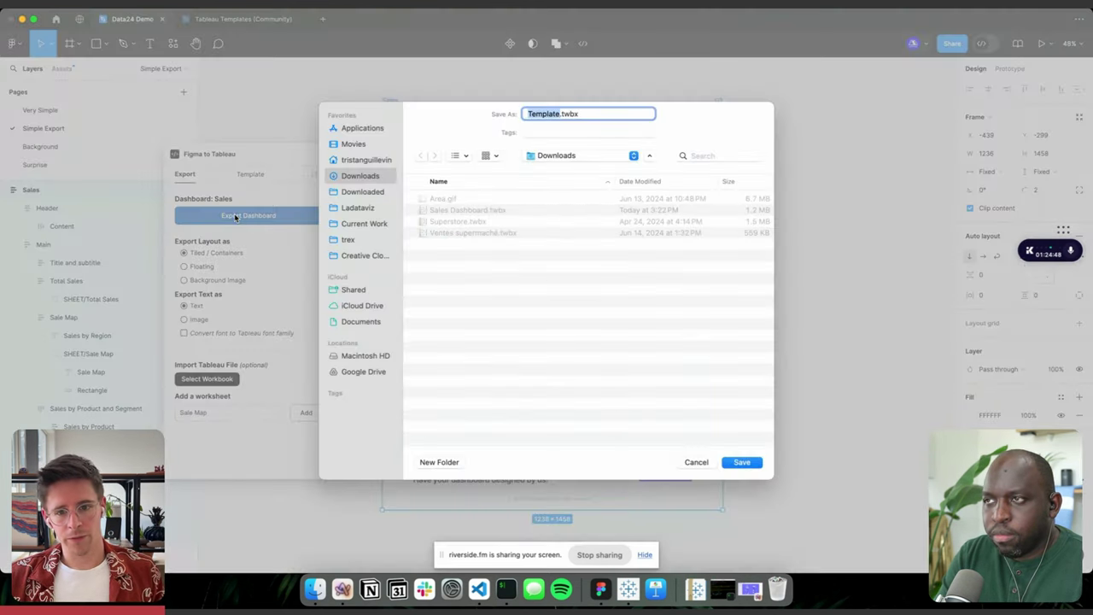
key("Return")
- Open the exported Template workbook in Tableau and maximize its window
left_click(694, 587)
left_click(697, 549)
key("super+Tab")
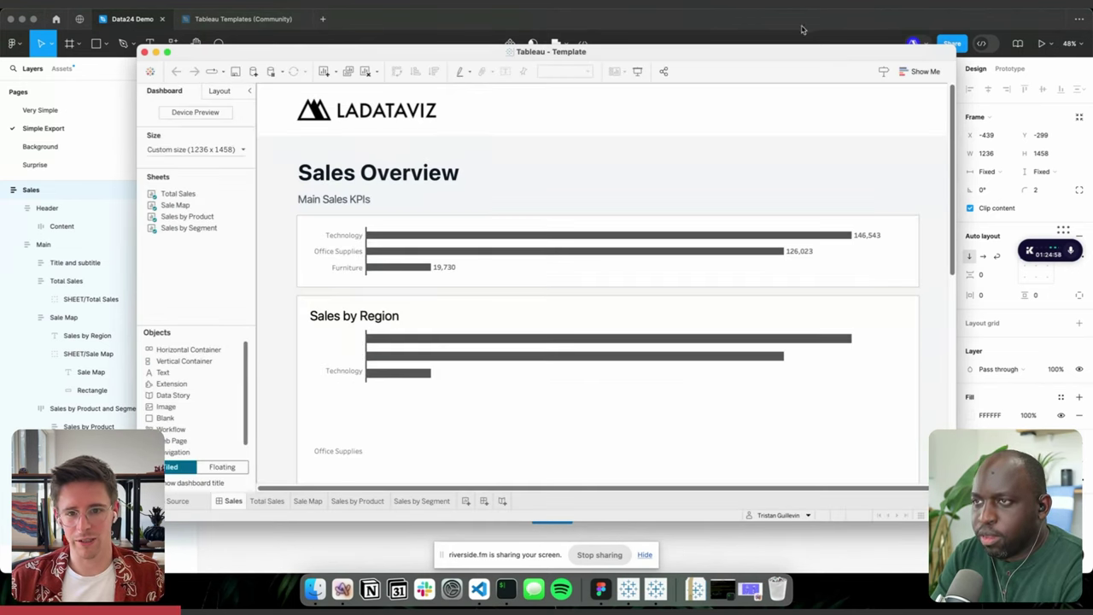
double_click(773, 54)
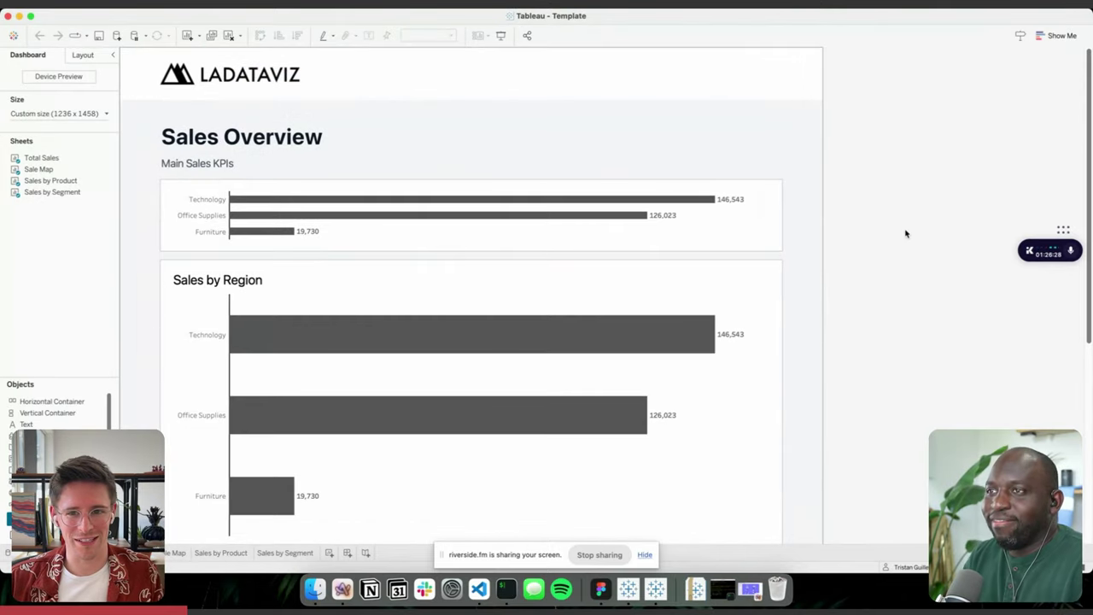
- Inspect the LADATAVIZ logo object in the dashboard header and the image options available for it
left_click(207, 65)
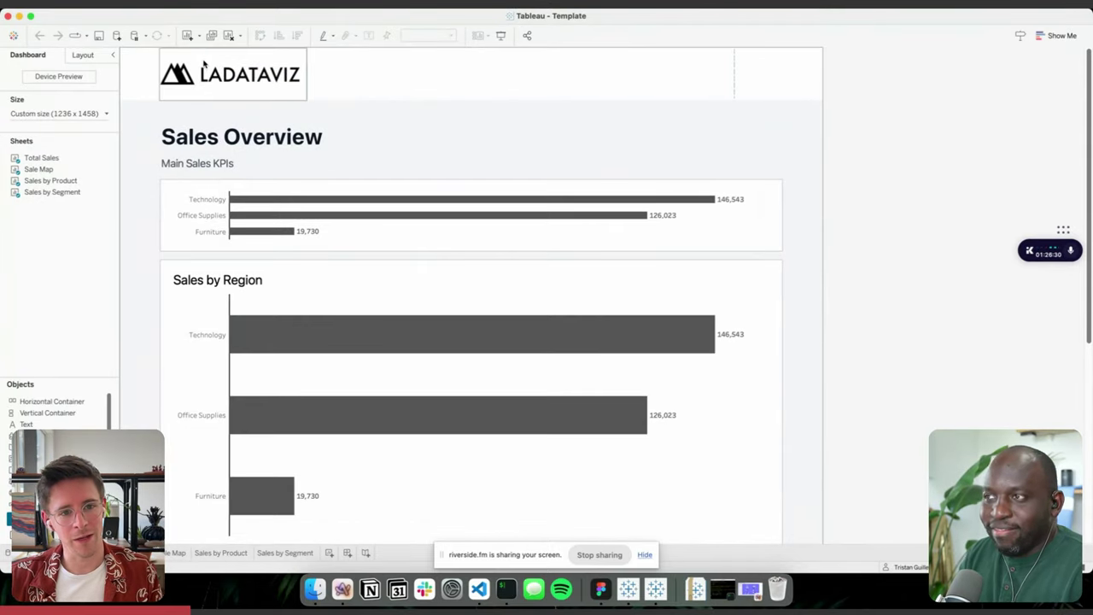
right_click(205, 63)
left_click(177, 79)
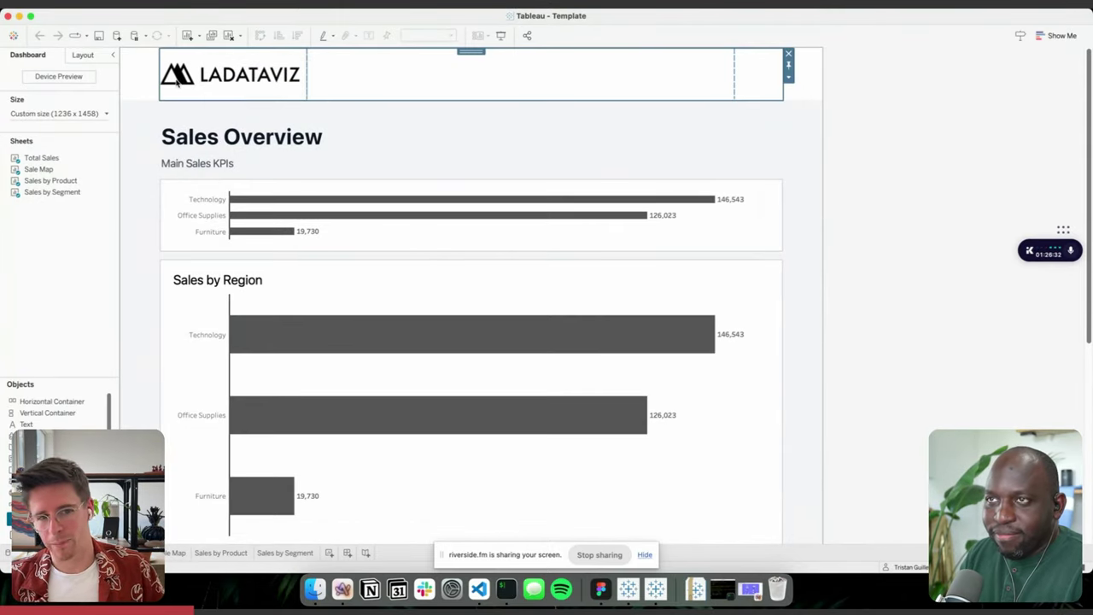
left_click(218, 76)
right_click(224, 77)
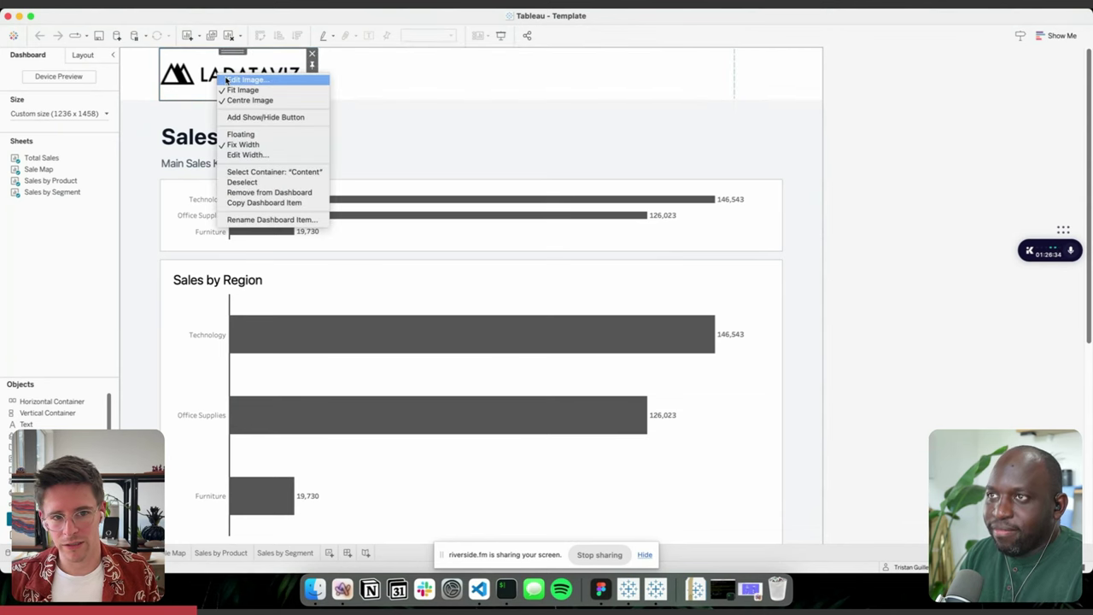
left_click(206, 132)
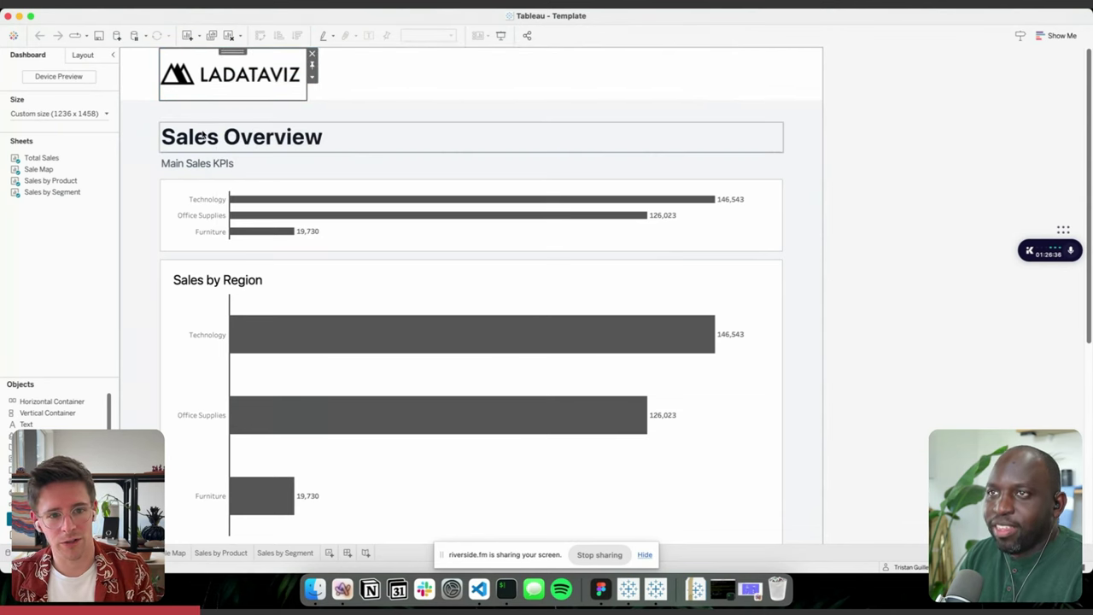
- Try editing the text of the Sales Overview title on the dashboard
double_click(205, 132)
type("dwq")
key("BackSpace")
key("BackSpace")
key("Home")
key("Delete")
left_click(630, 369)
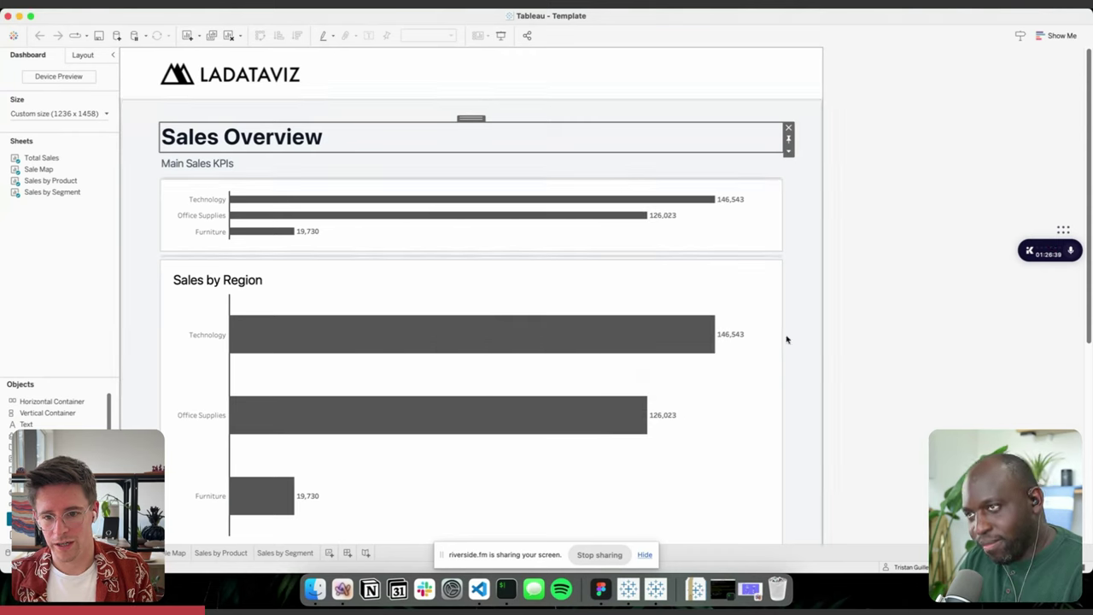
- Examine the dashboard's item hierarchy, expanding Sales and Header and checking the Content, Title and subtitle, and Title items
left_click(83, 55)
left_click_drag(117, 307, 167, 308)
left_click(15, 388)
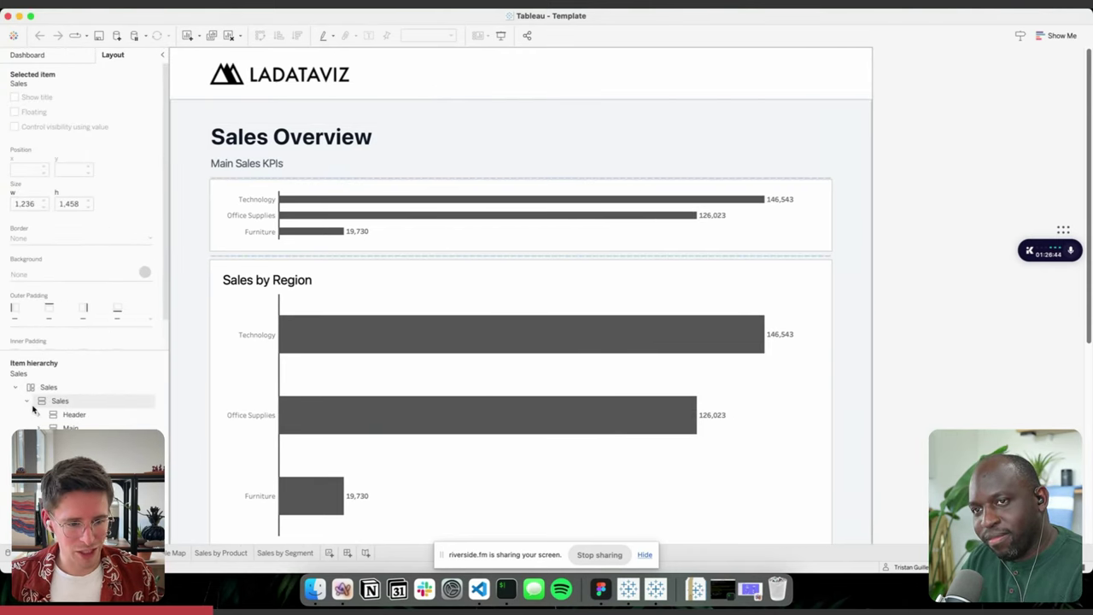
left_click(38, 414)
left_click(85, 427)
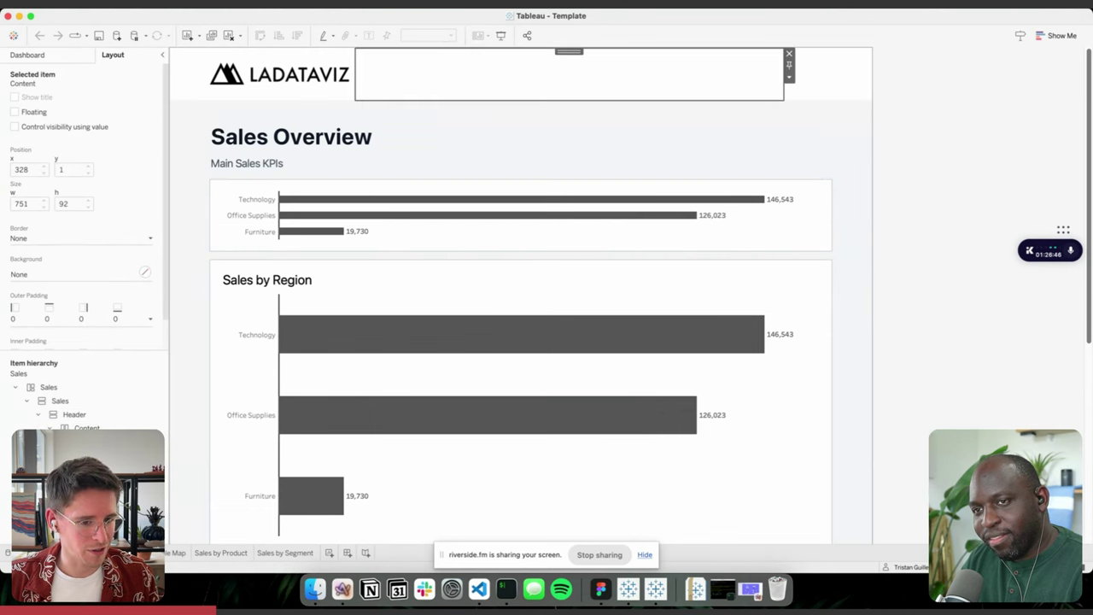
left_click(290, 145)
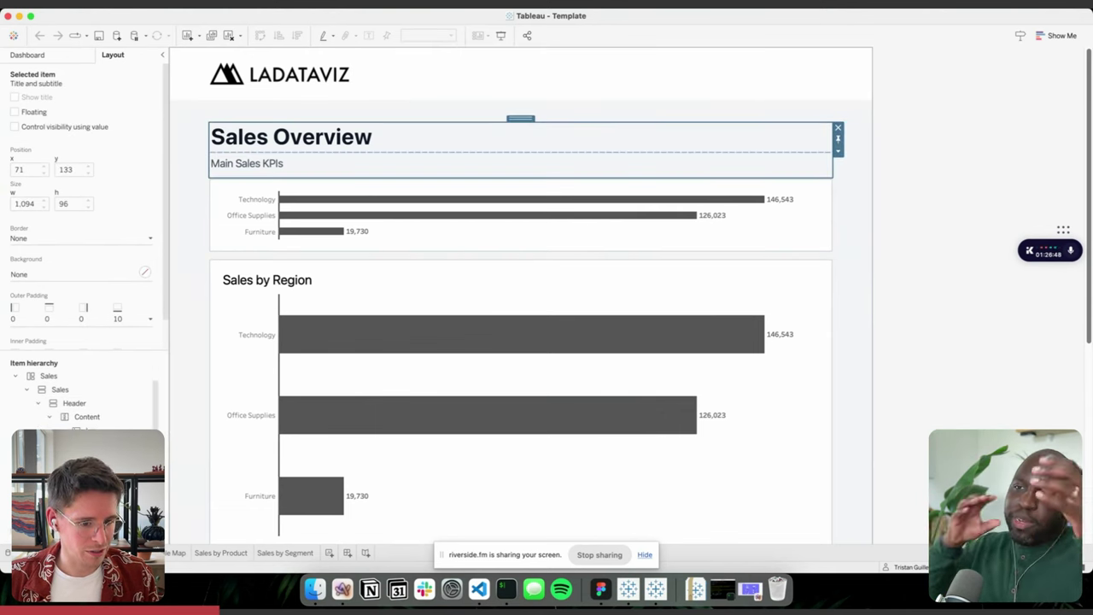
left_click(290, 137)
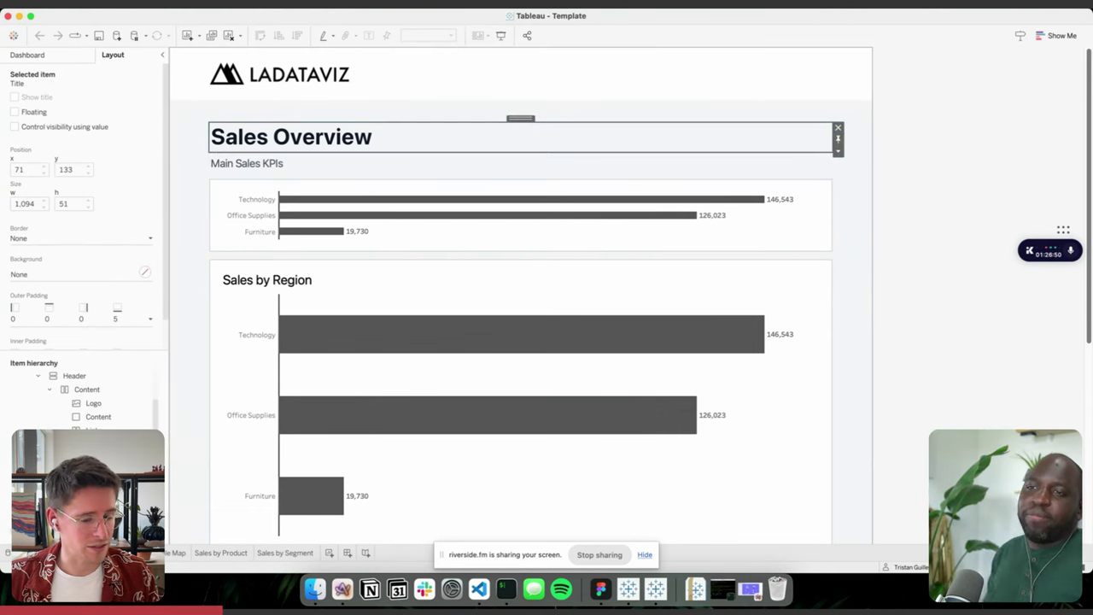
scroll(81, 397, "down", 2)
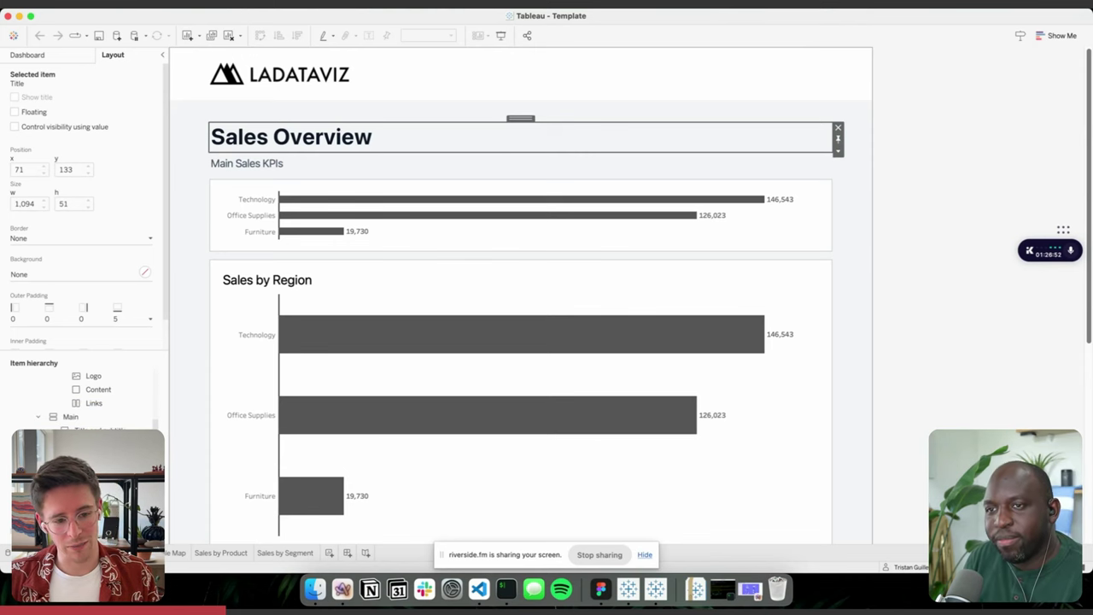
scroll(82, 397, "down", 1)
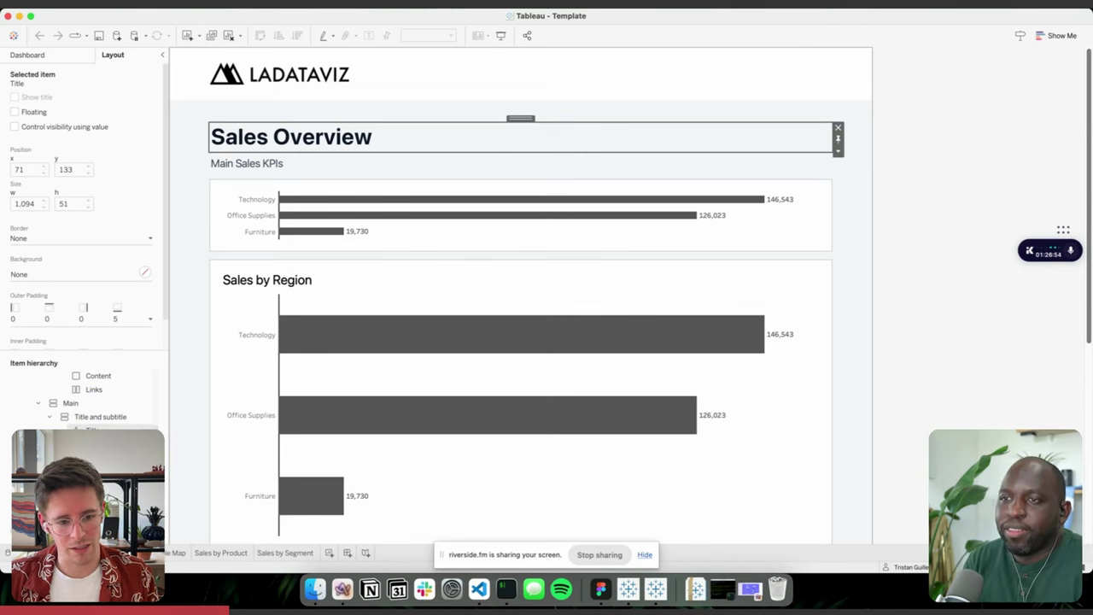
left_click(942, 287)
- Switch to Figma and inspect the Total Sales frame in the Sales layout for comparison with Tableau's hierarchy
key("super+Tab")
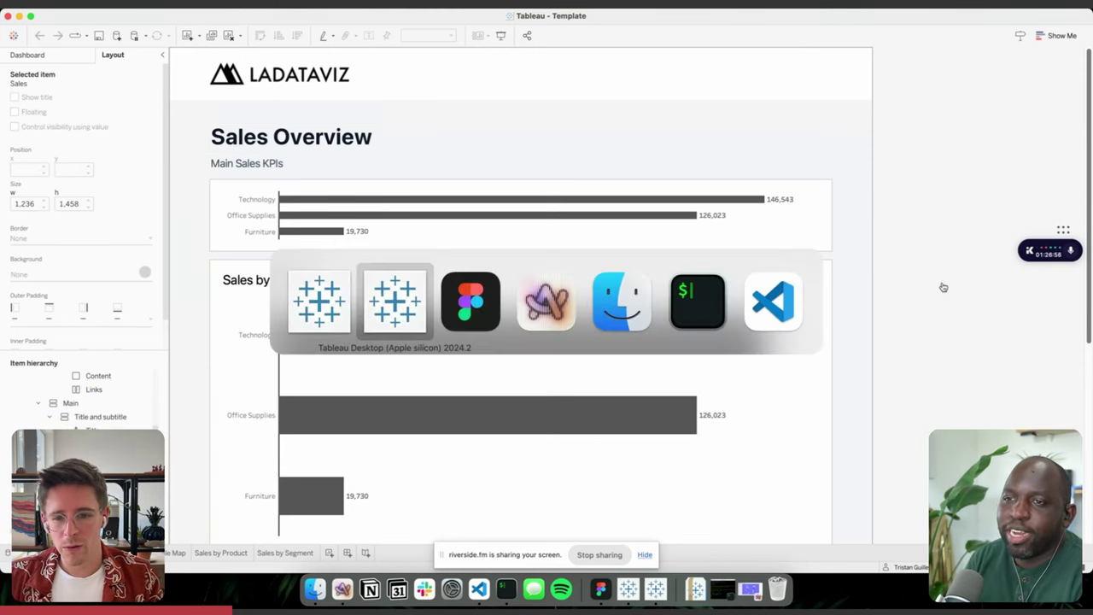
key("super+Tab")
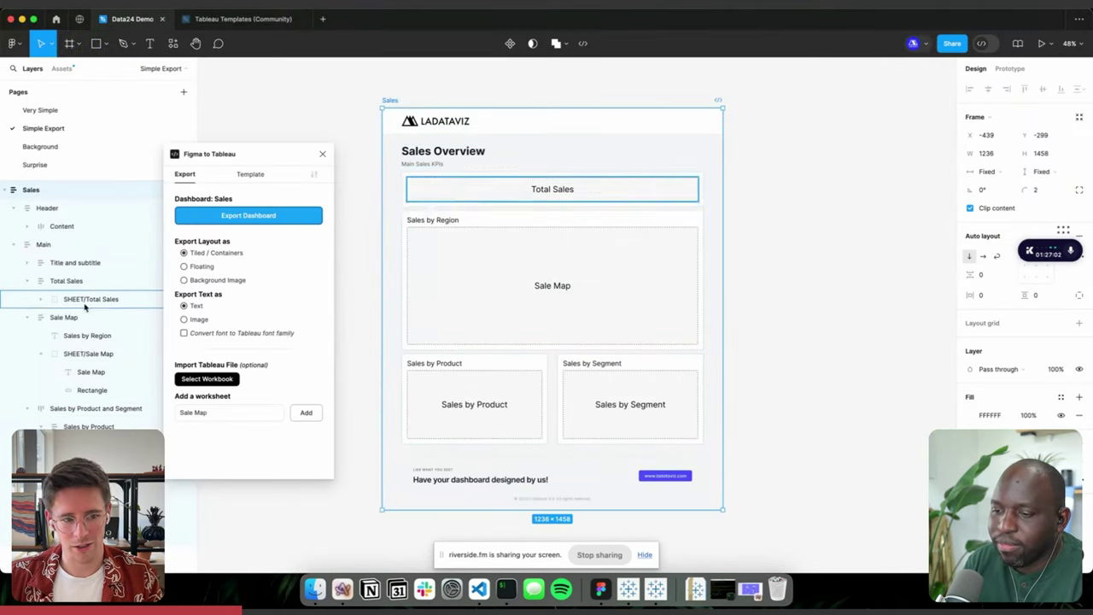
key("super+Tab")
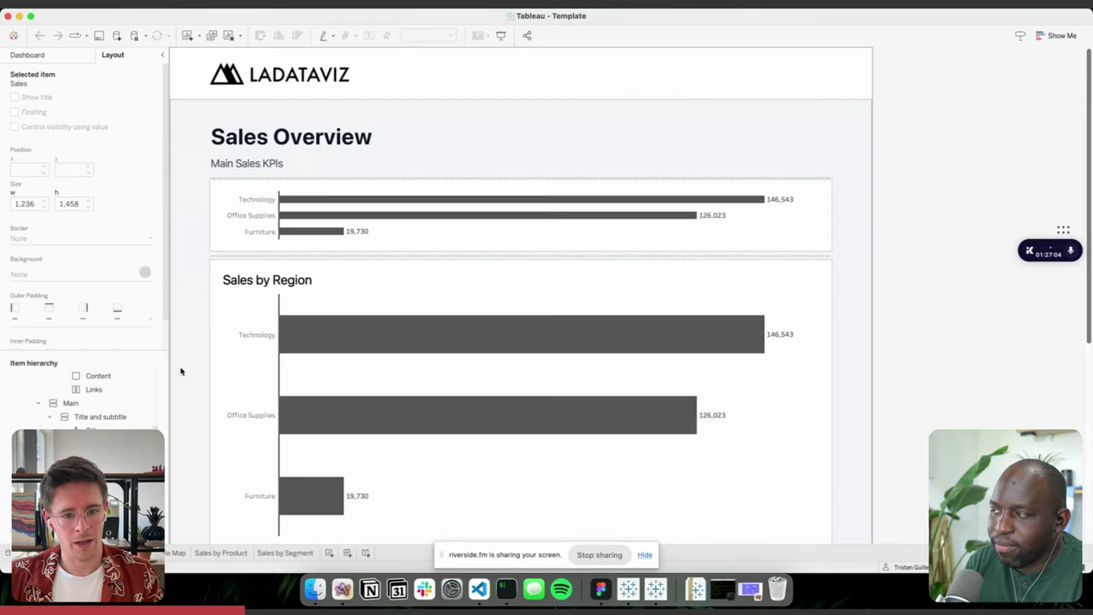
key("super+Tab")
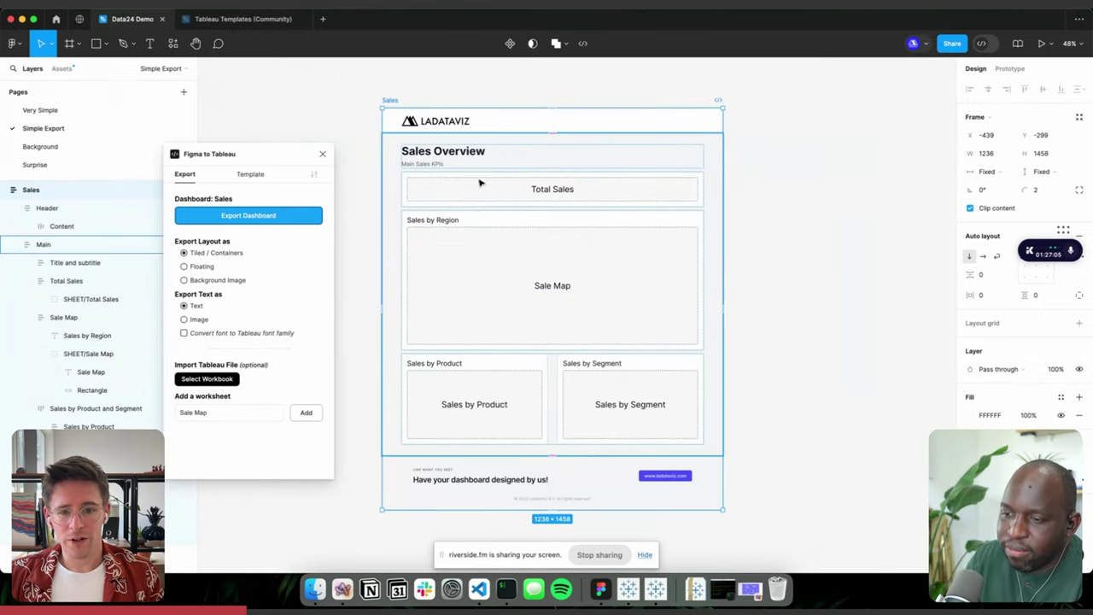
left_click(436, 203)
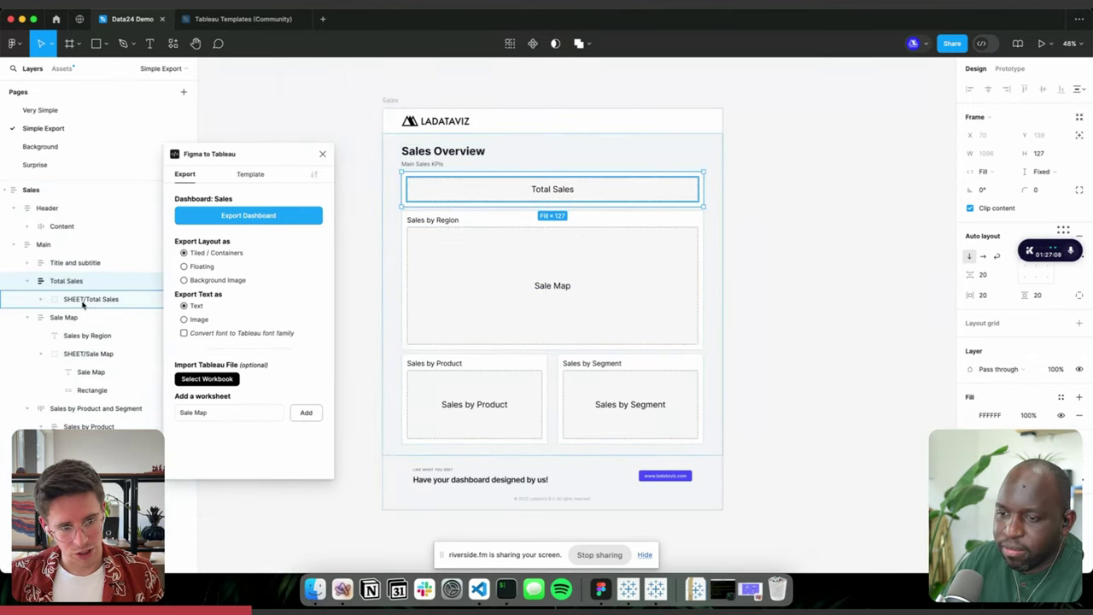
- Go back to Tableau, view the Sales by Product worksheet, and return to the Sales dashboard
key("super+Tab")
left_click(220, 552)
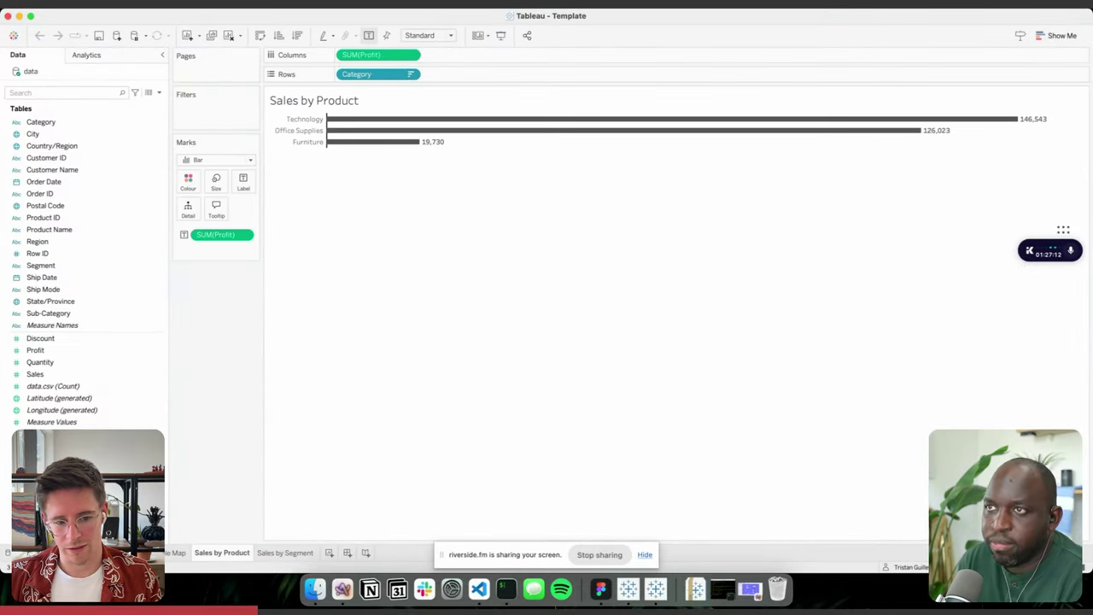
key("ctrl+Tab")
key("ctrl+Tab")
key("ctrl+Tab")
key("ctrl+Tab")
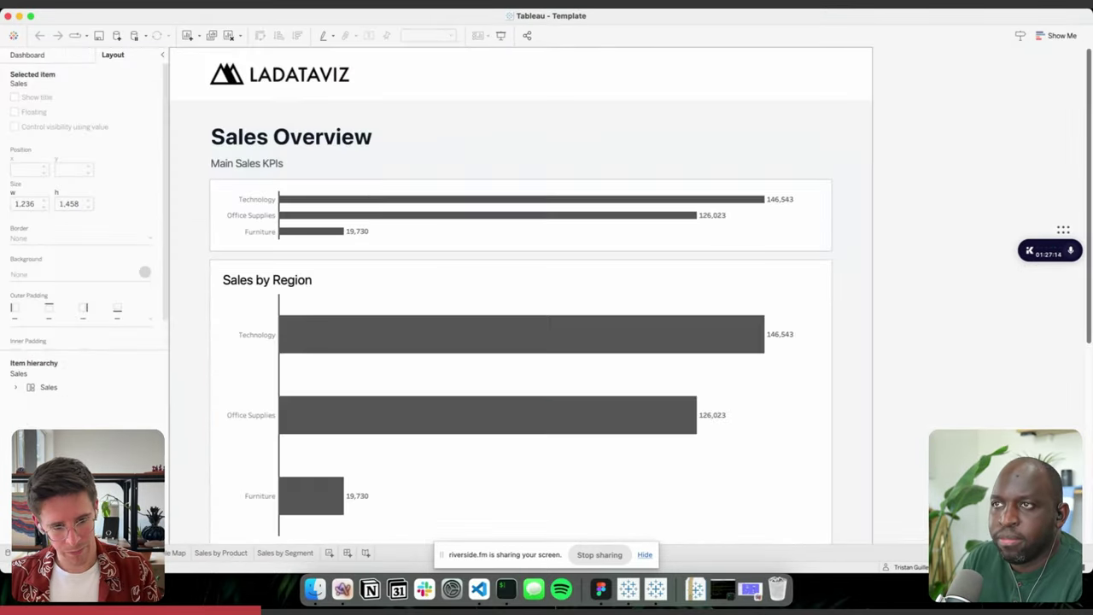
- Import the Sales Dashboard.twbx workbook from Downloads and return to the Sales template dashboard with the Total Sales placeholder selected
left_click(690, 235)
left_click(81, 4)
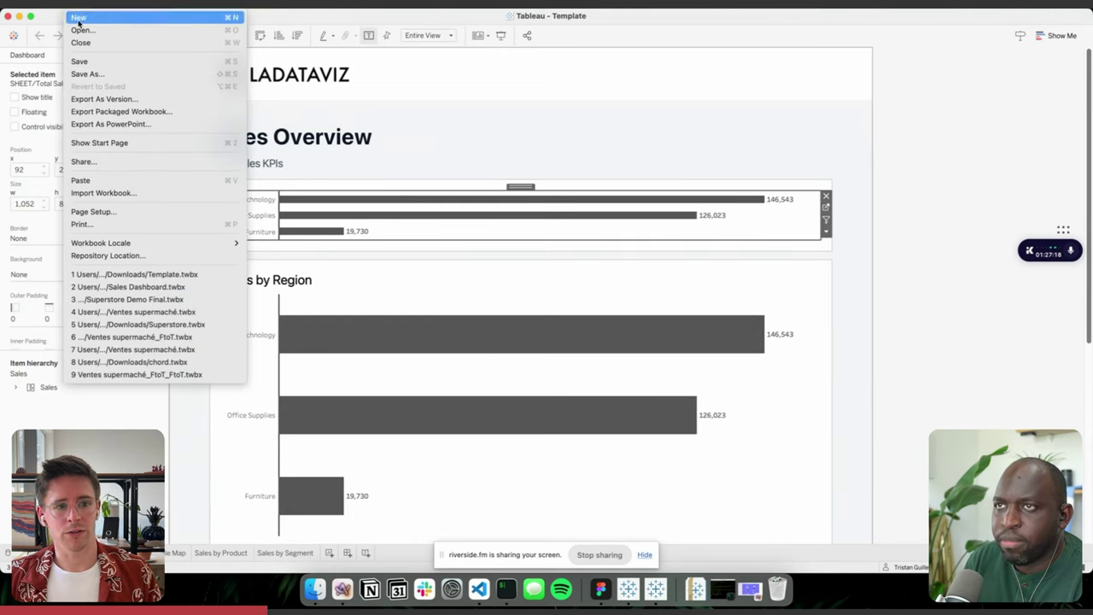
left_click(109, 193)
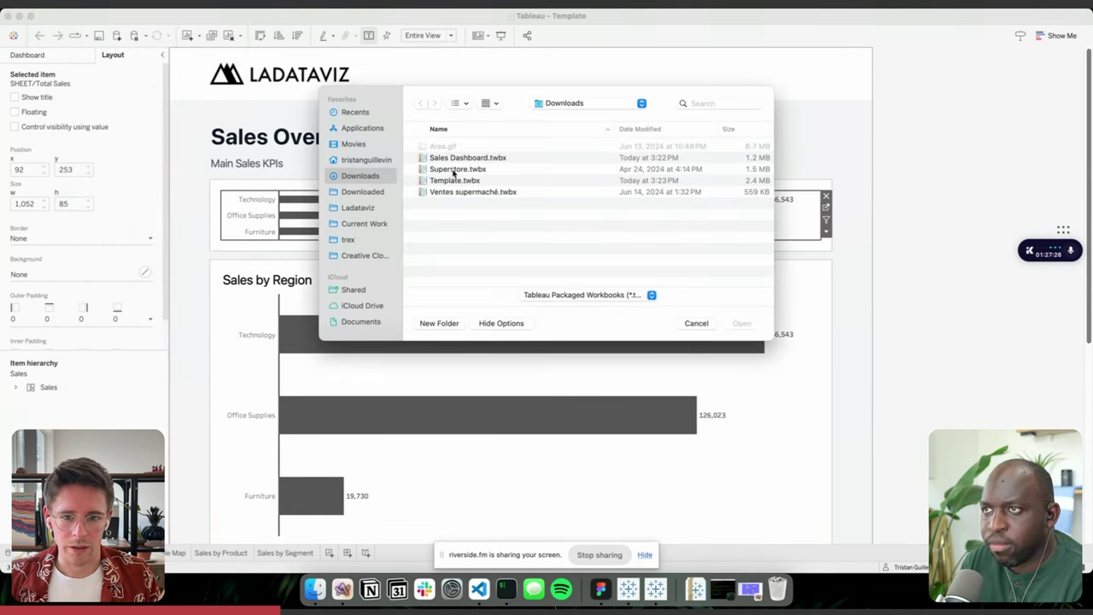
left_click(454, 170)
left_click(627, 589)
left_click(656, 597)
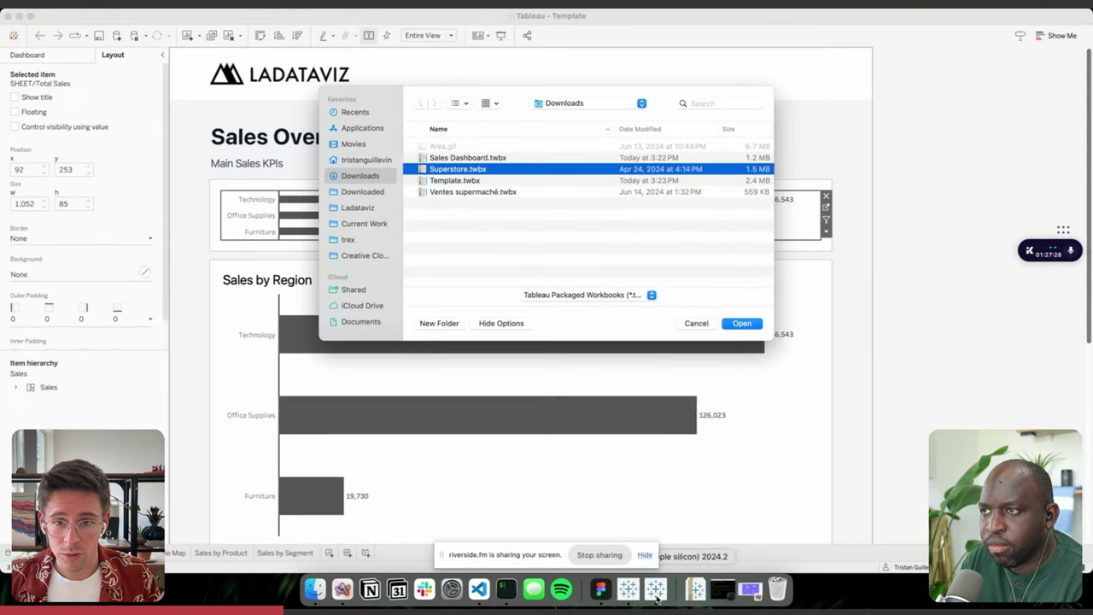
double_click(455, 162)
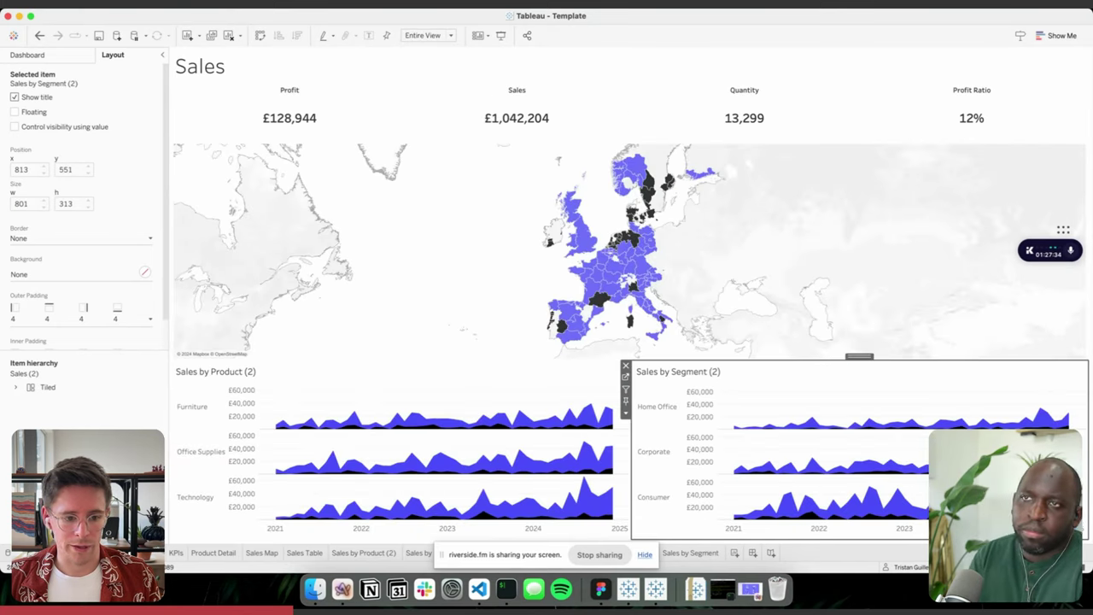
left_click(545, 553)
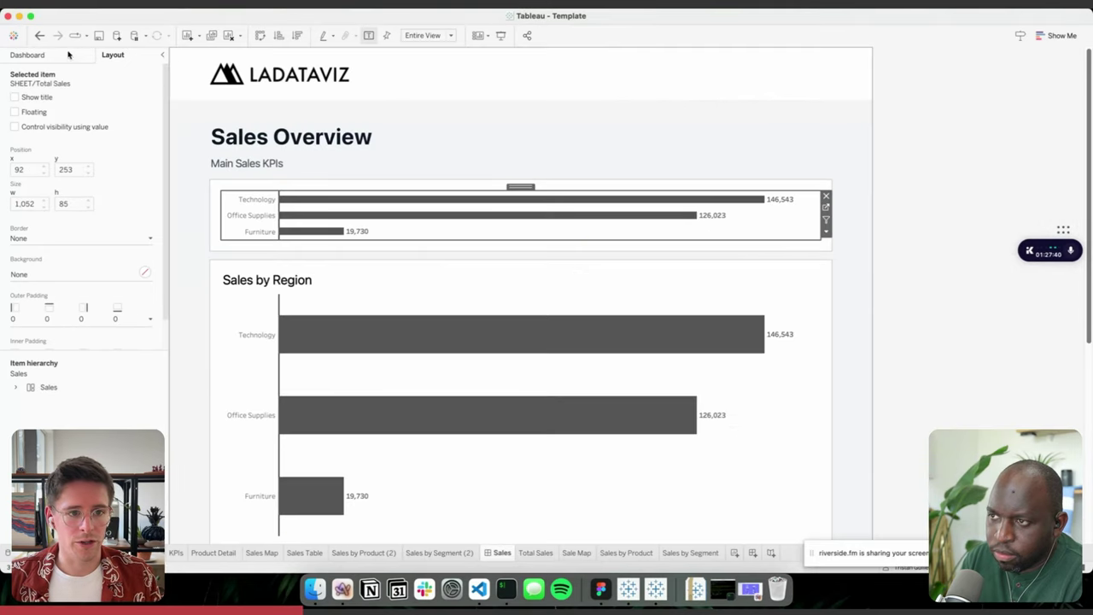
- Replace the Total Sales placeholder with the KPIs sheet, hide its title, and fit it to Entire View
left_click(69, 55)
left_click_drag(59, 157, 256, 213)
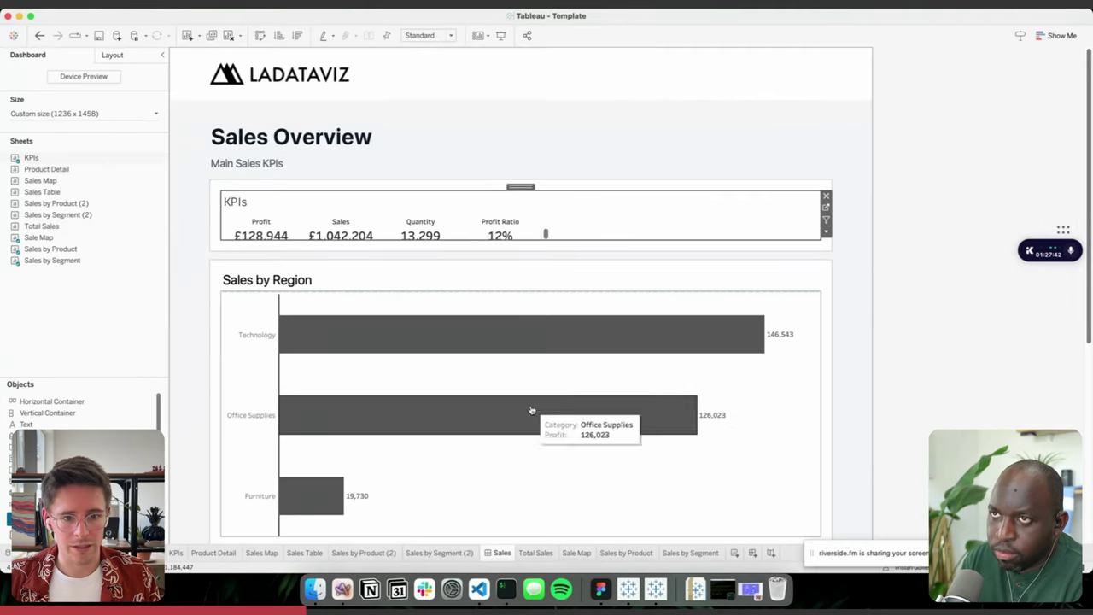
right_click(235, 208)
left_click(251, 229)
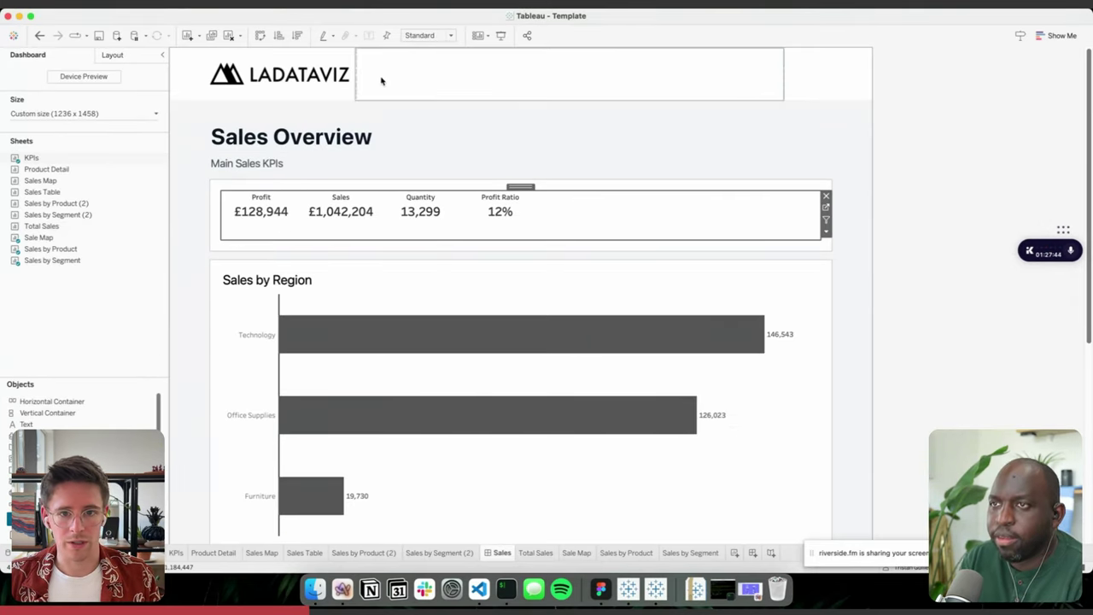
left_click(427, 35)
left_click(422, 73)
- Replace the placeholder chart under Sales by Region with the Sales Map sheet and hide the sheet's title
left_click(437, 479)
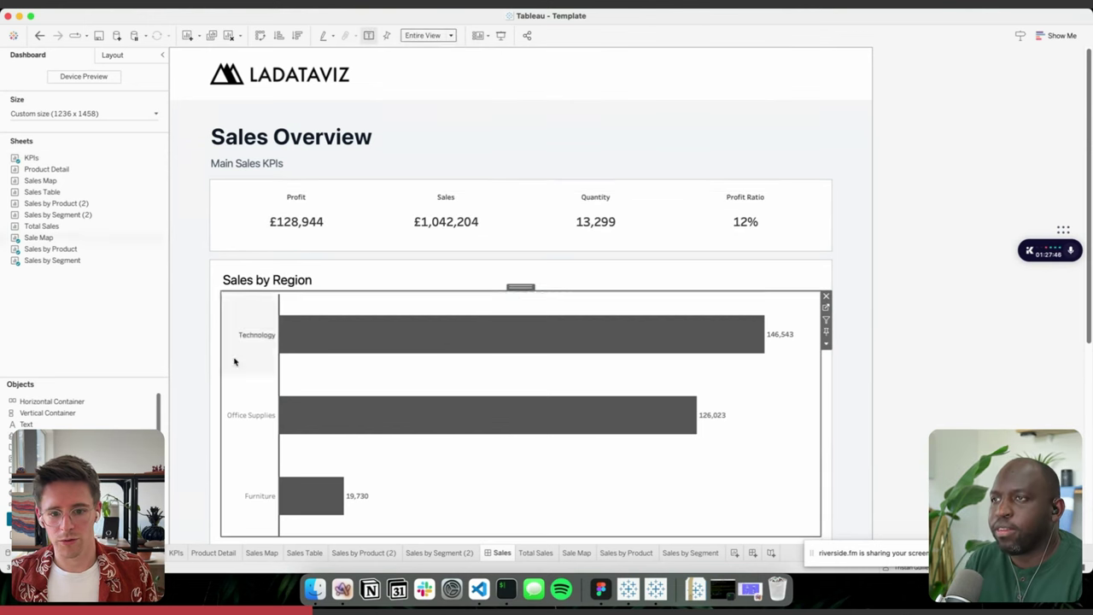
left_click_drag(151, 180, 273, 282)
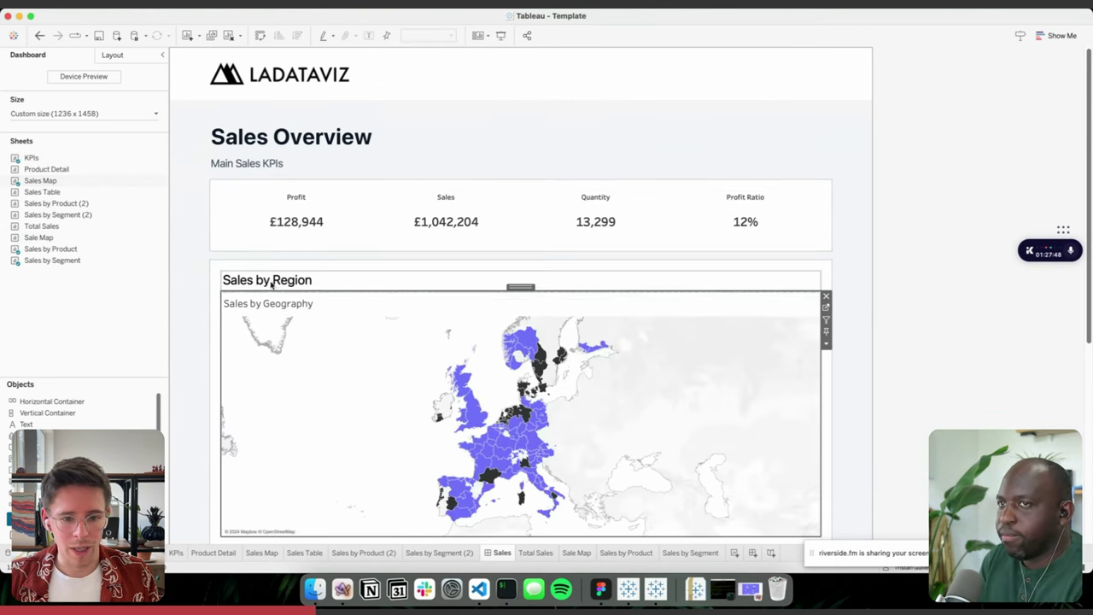
right_click(266, 297)
left_click(291, 324)
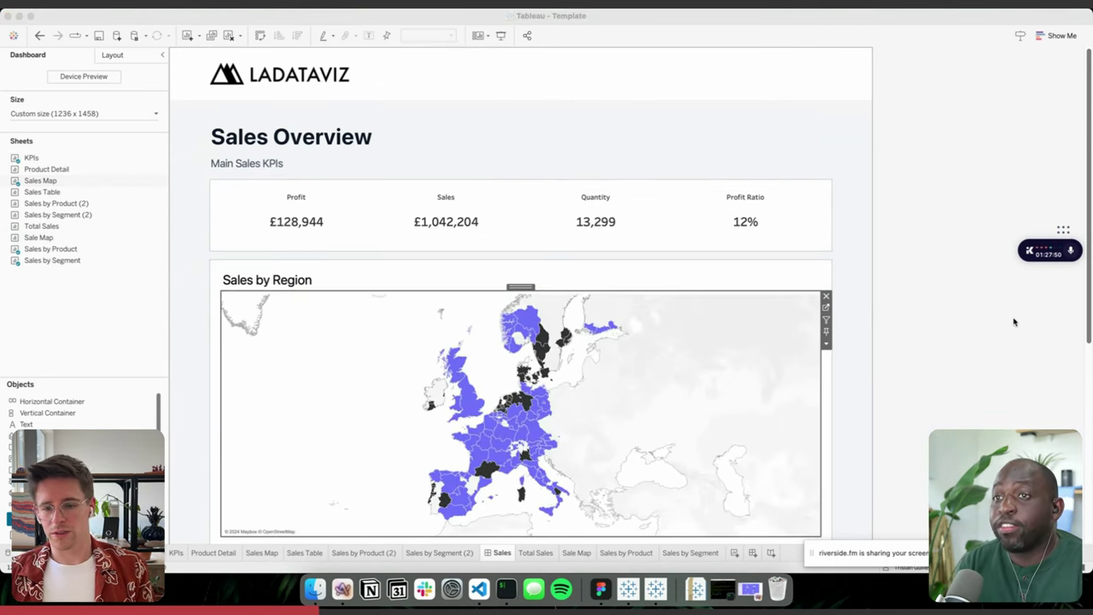
- Replace the placeholder chart under Sales by Product with the Sales by Product (2) sheet and hide its title
scroll(1015, 321, "down", 3)
scroll(951, 339, "up", 2)
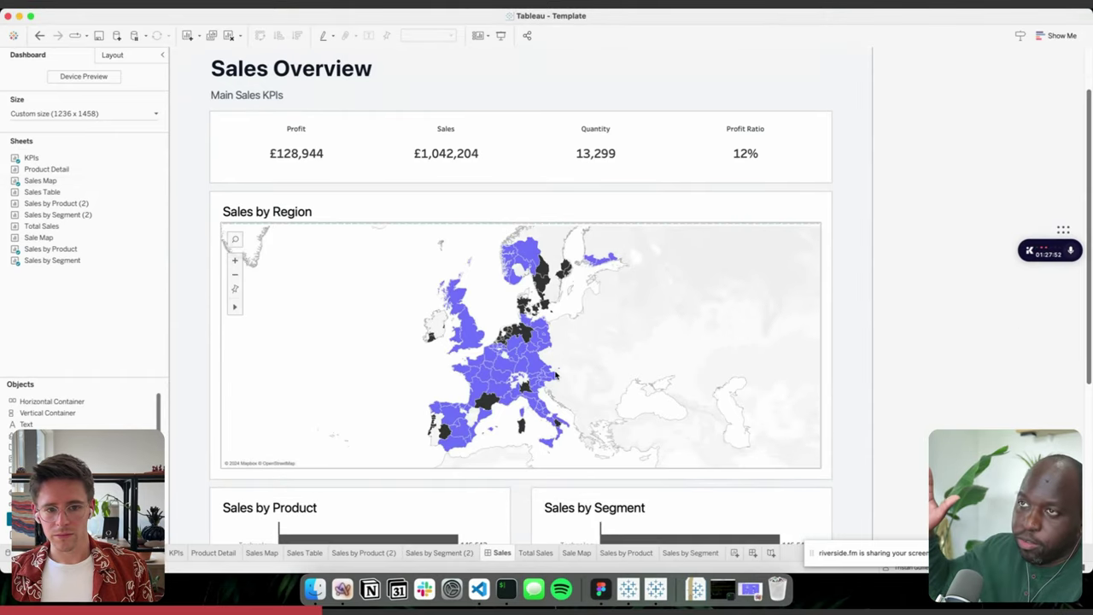
left_click(458, 438)
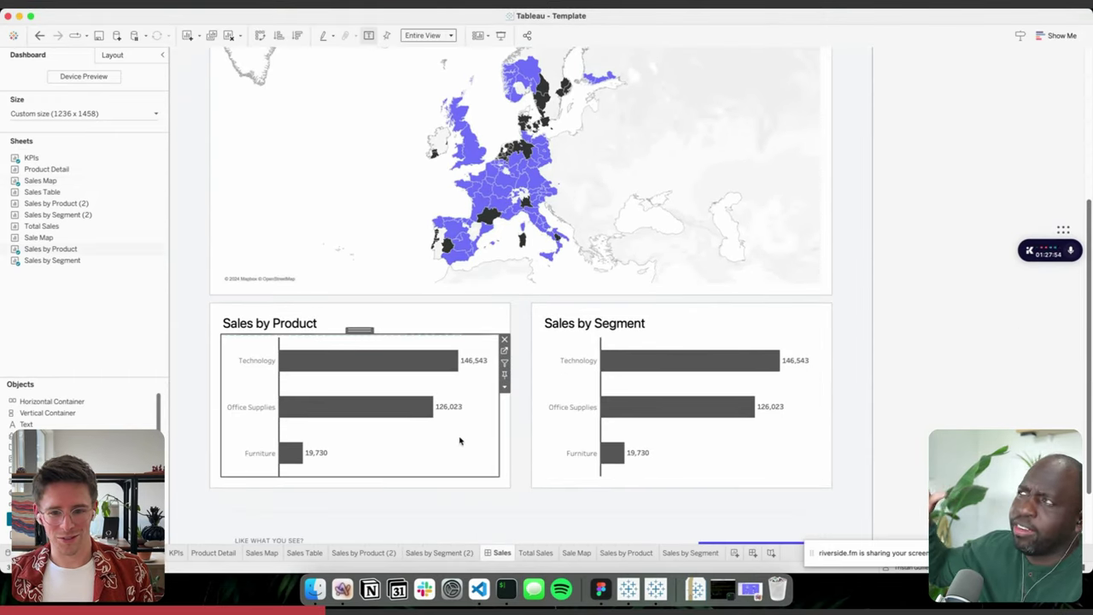
left_click_drag(147, 207, 358, 401)
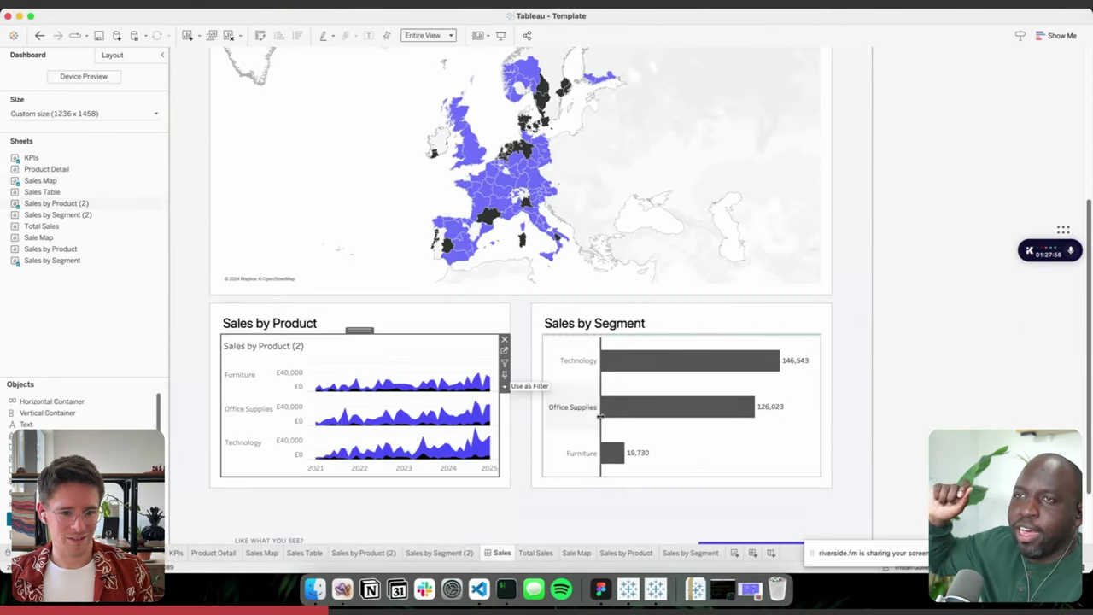
right_click(250, 346)
left_click(277, 370)
- Replace the placeholder chart under Sales by Segment with the Sales by Segment (2) sheet and hide its title
left_click(683, 410)
left_click_drag(136, 214, 674, 401)
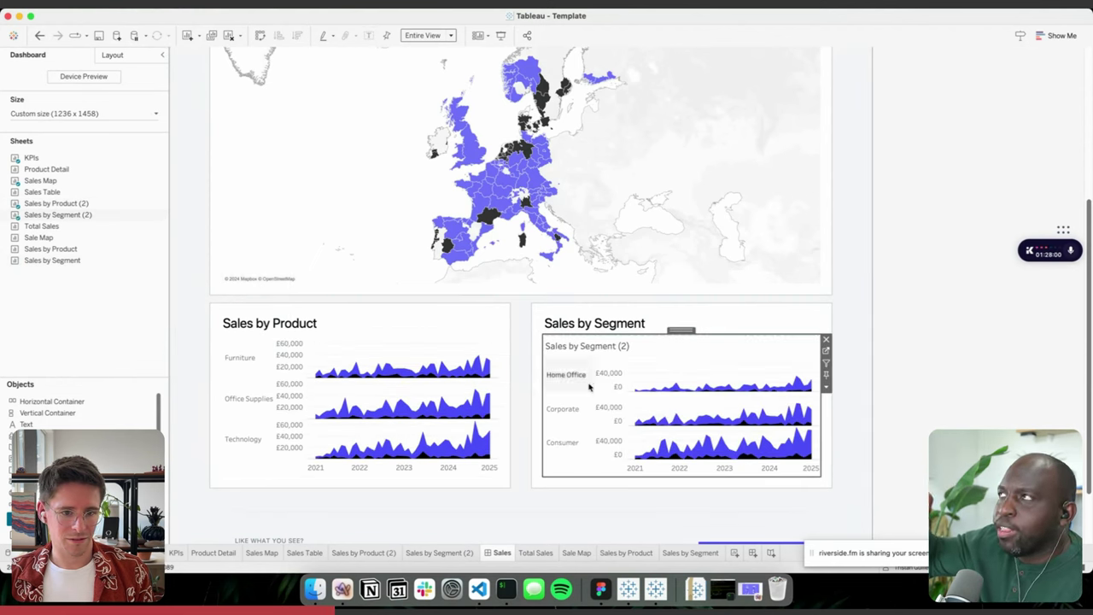
right_click(607, 346)
left_click(614, 374)
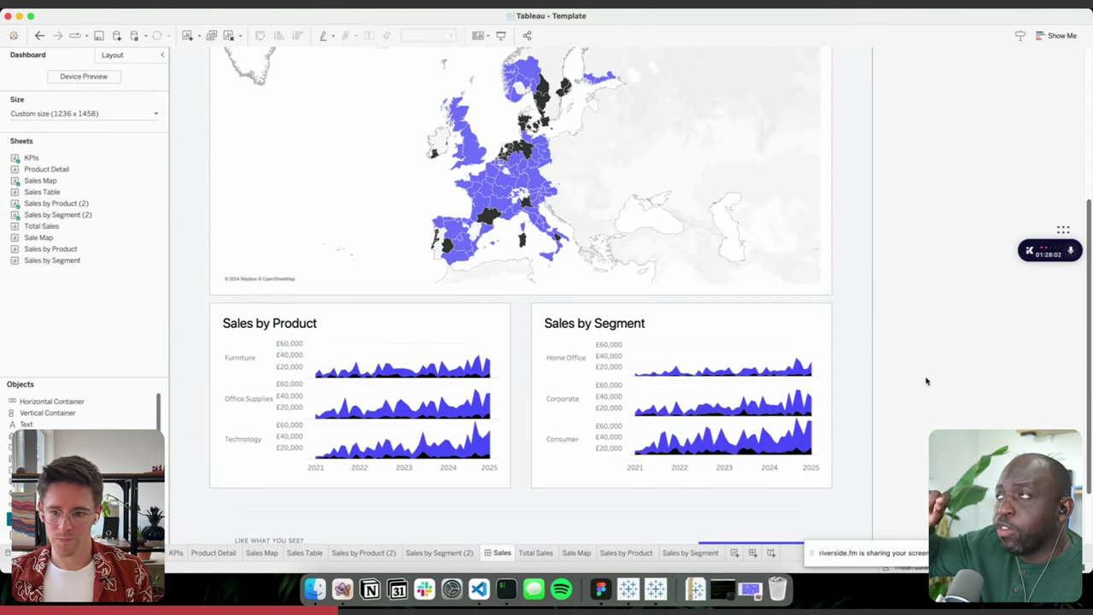
- Review the whole Sales dashboard from header to footer with its swapped-in sheets
scroll(925, 380, "down", 3)
scroll(925, 381, "up", 5)
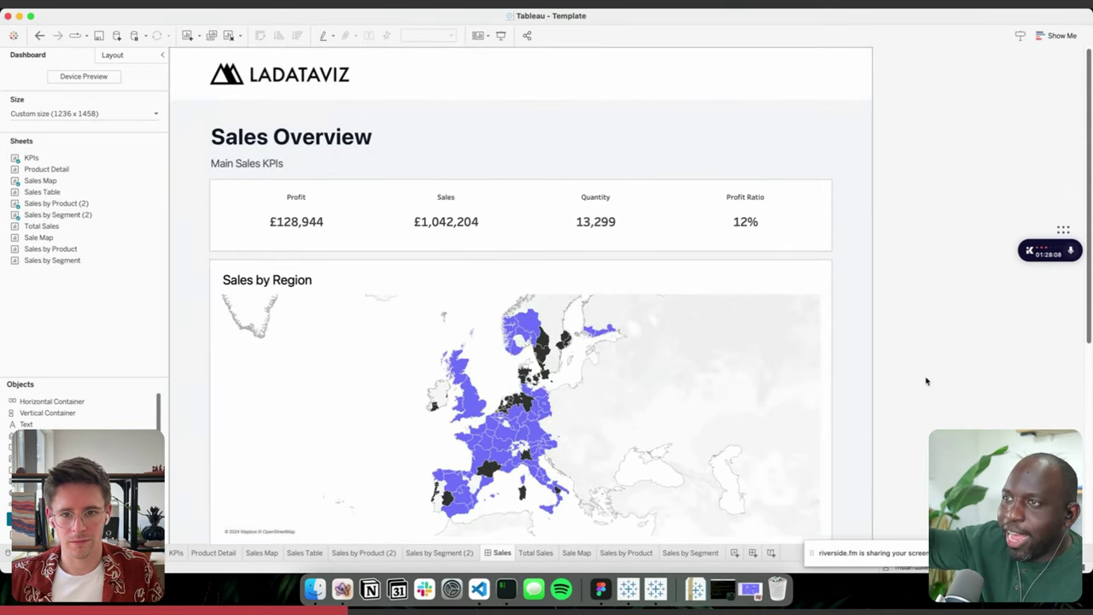
scroll(925, 381, "down", 5)
scroll(925, 381, "down", 2)
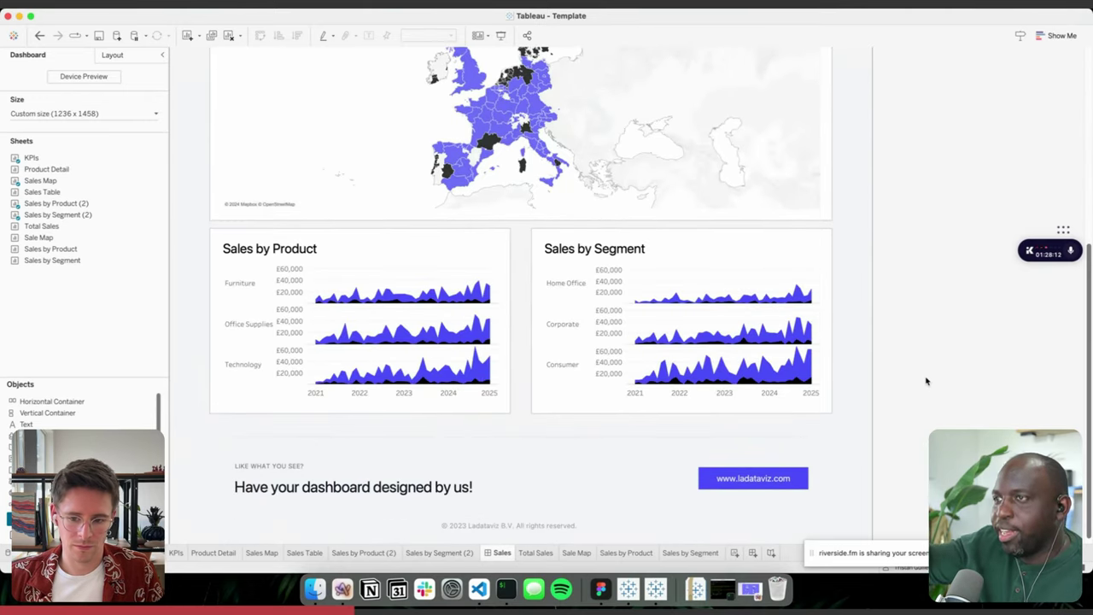
scroll(925, 380, "up", 5)
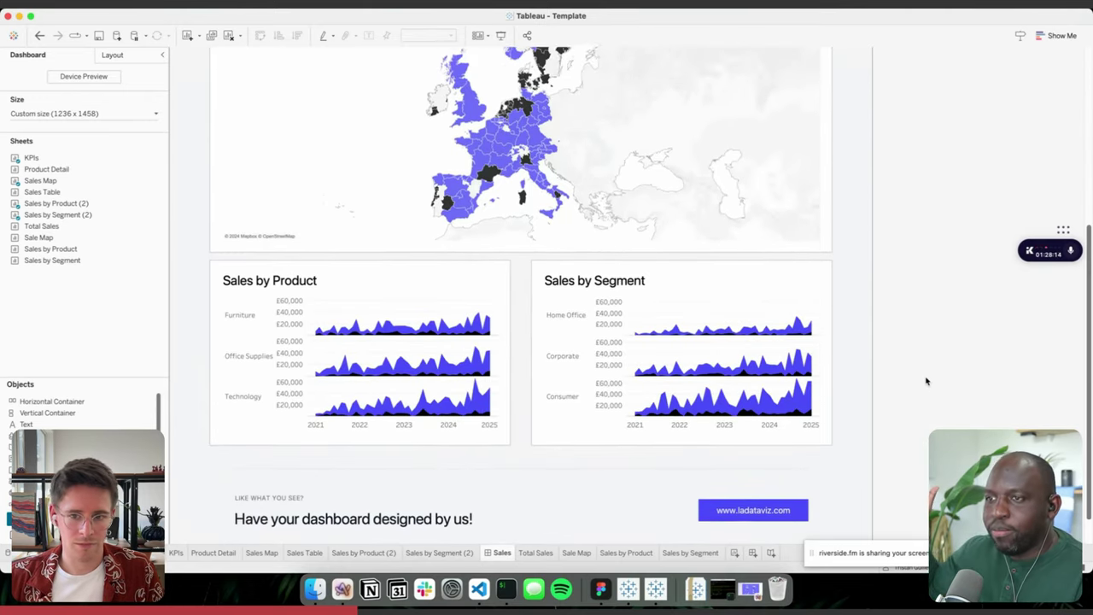
scroll(925, 380, "up", 6)
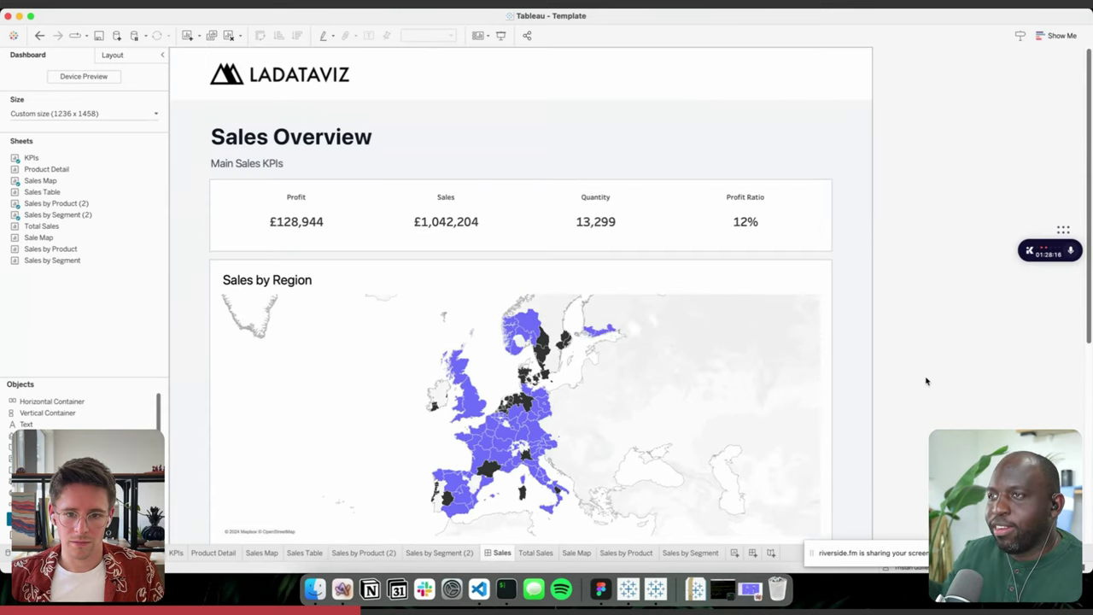
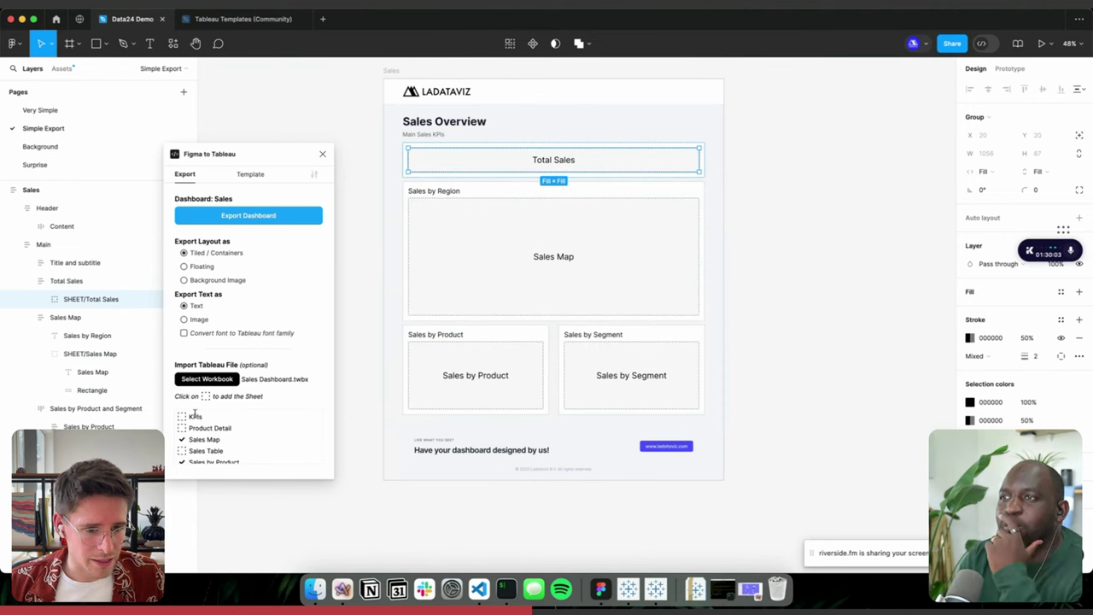
- In Figma, change the Total Sales placeholder to the KPIs sheet from Sales Dashboard.twbx and deselect it
left_click(182, 416)
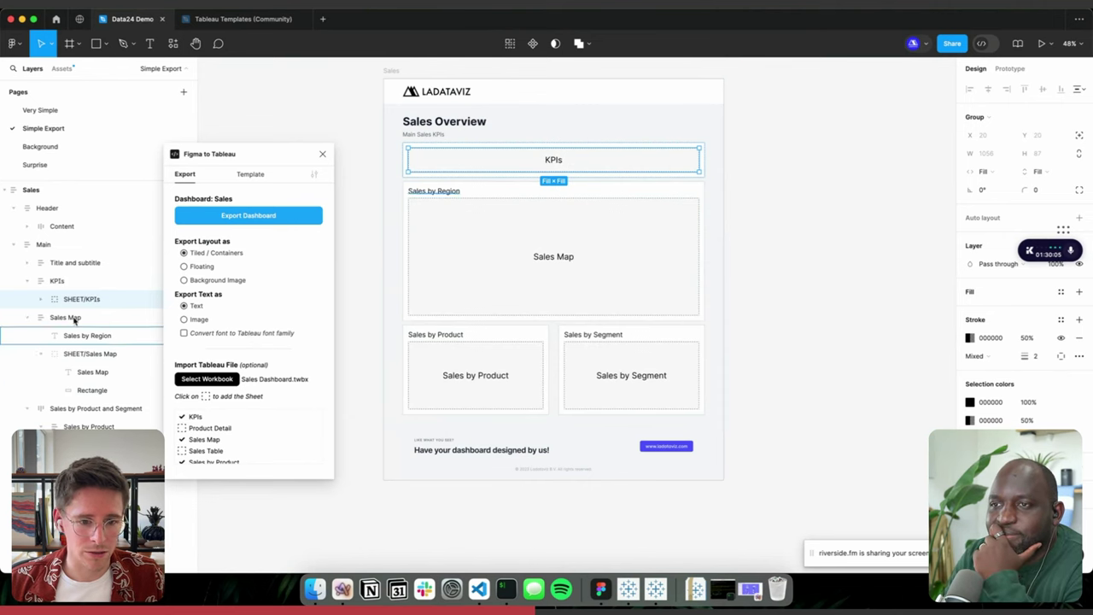
left_click(357, 111)
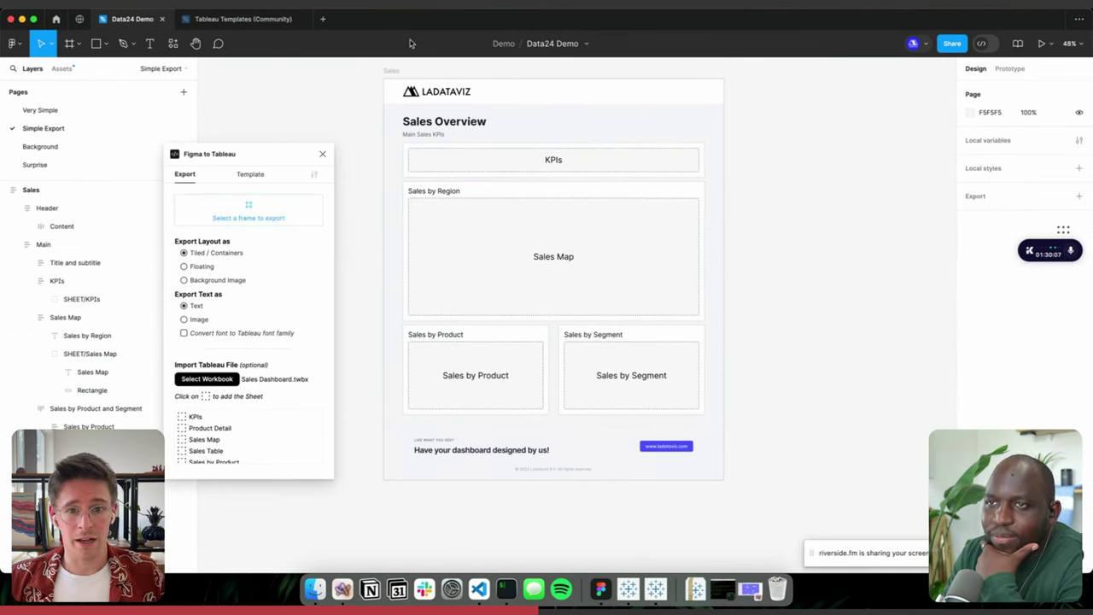
- Export the Sales frame with the Figma to Tableau plugin as Sales Dashboard_FtoT.twbx in the Downloads folder
left_click(391, 71)
left_click(248, 216)
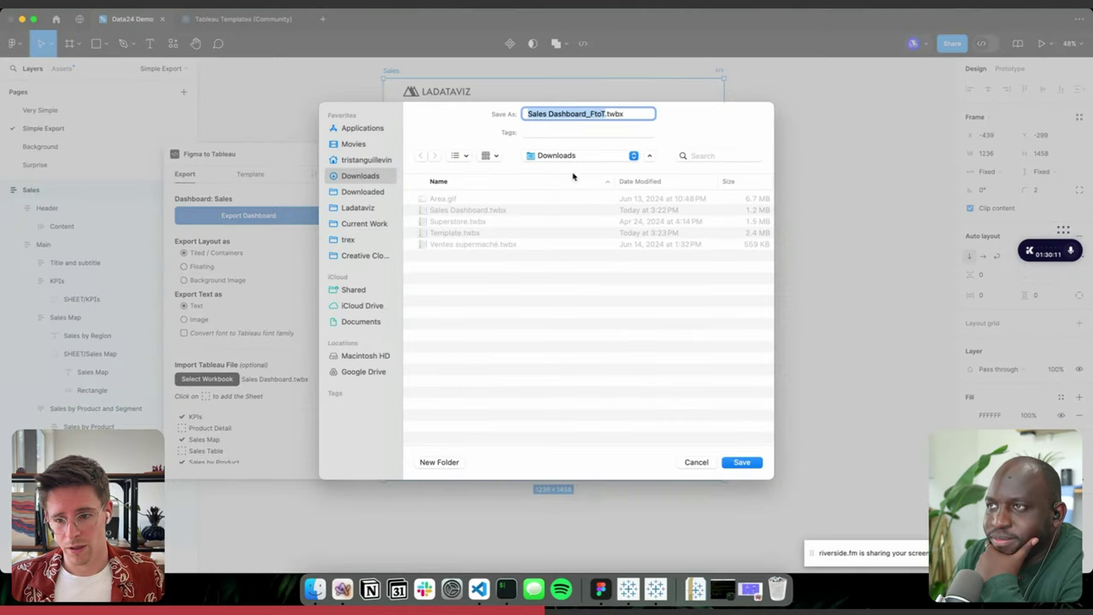
left_click(741, 462)
- Open the exported Sales Dashboard_FtoT.twbx in Tableau and review its Sales1 dashboard from header to footer in a maximized window
left_click(702, 585)
left_click(704, 543)
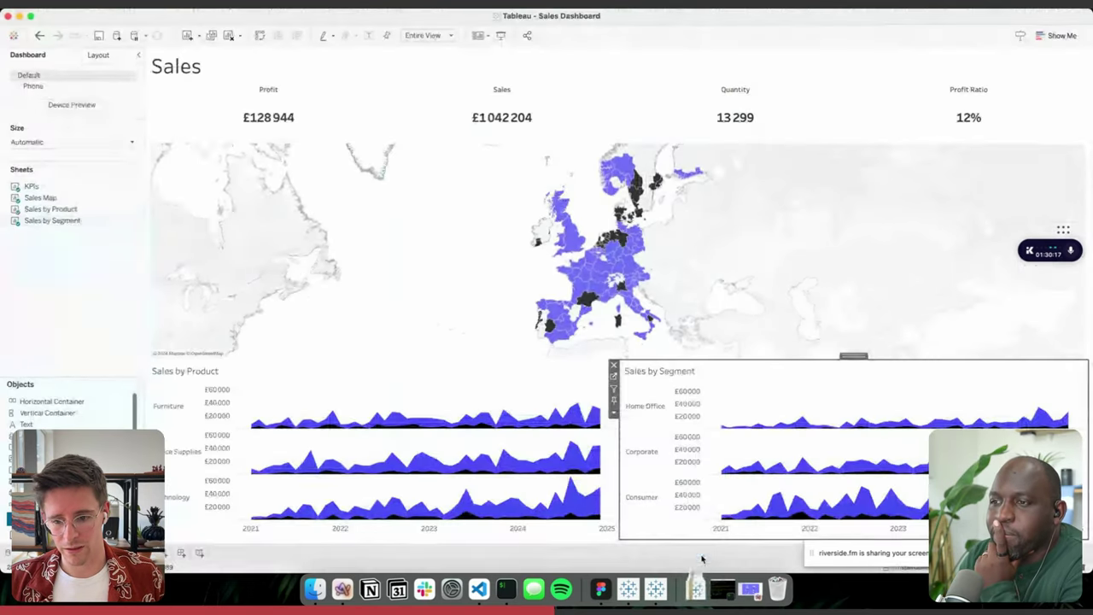
key("super+Tab")
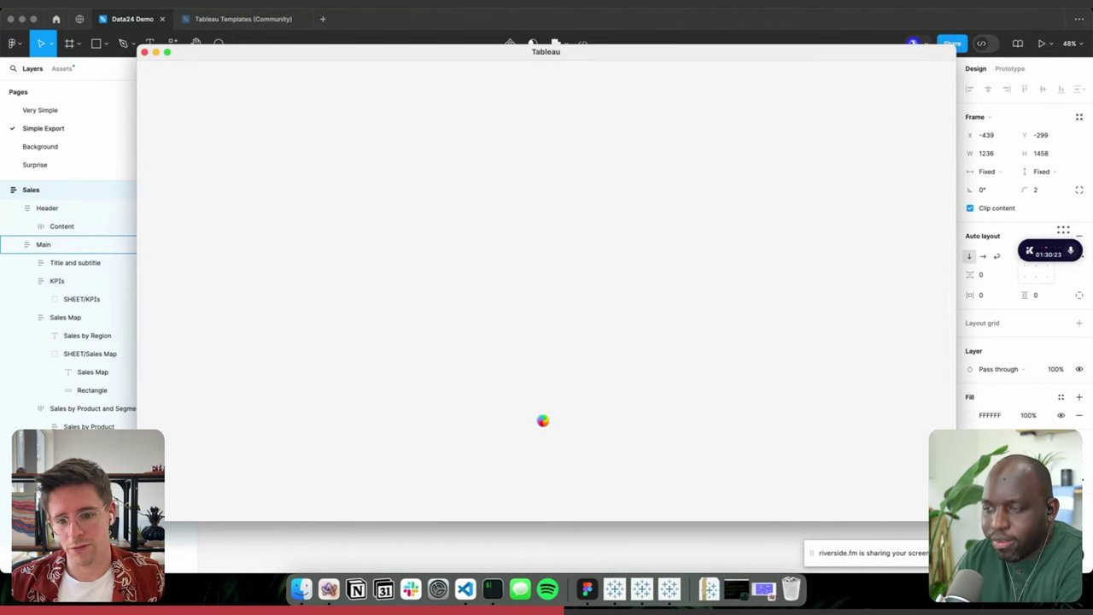
left_click(270, 501)
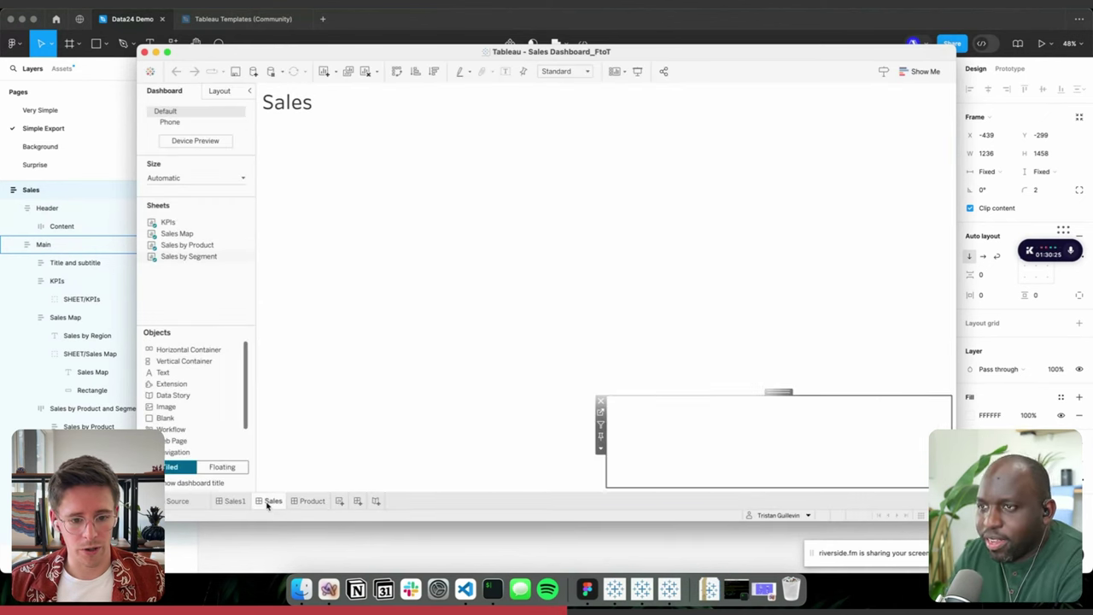
left_click(232, 501)
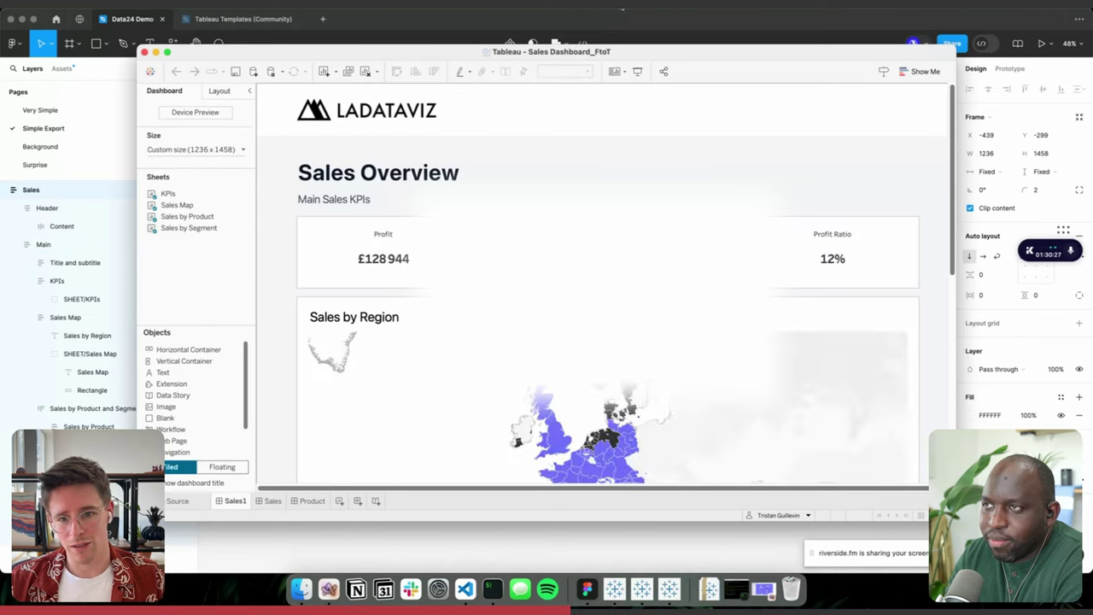
double_click(650, 53)
scroll(947, 253, "down", 10)
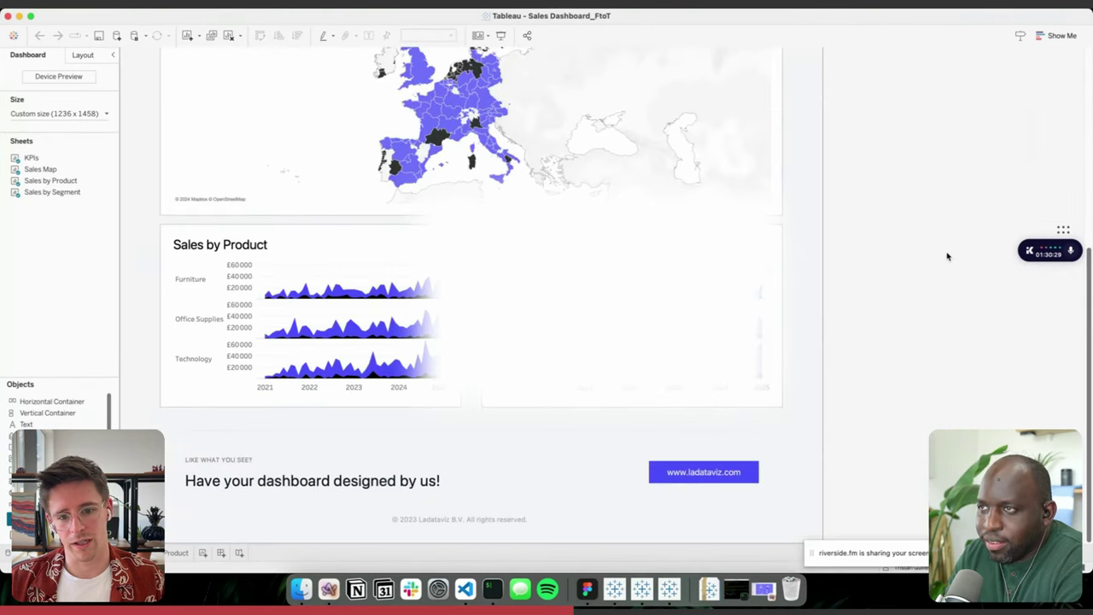
scroll(947, 256, "up", 10)
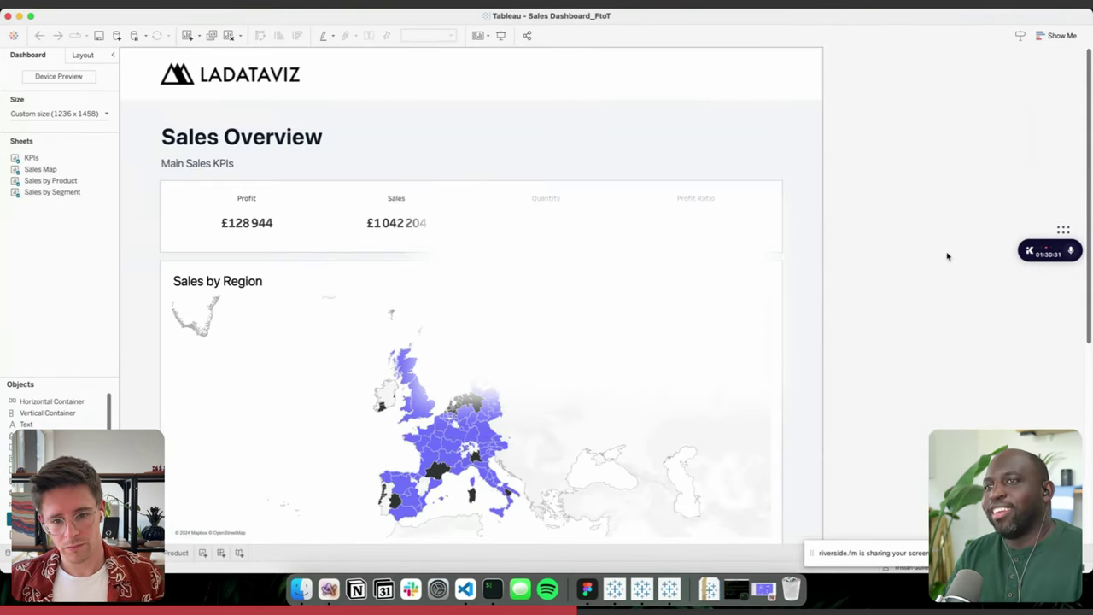
- Switch back to Figma, reposition the Figma to Tableau plugin window and open the Downloads folder in Finder
key("super+Tab")
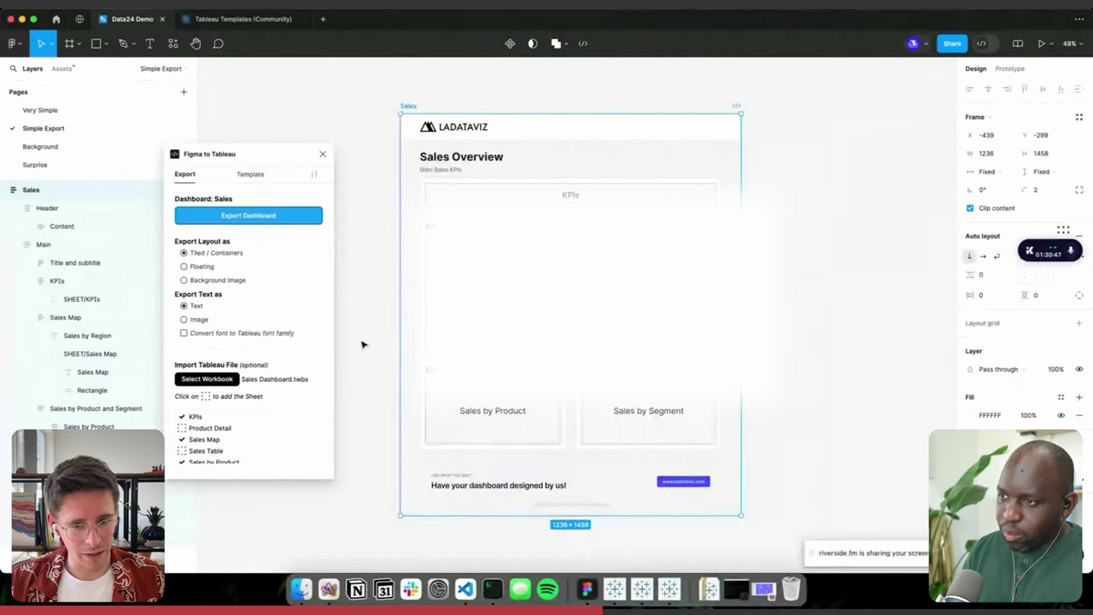
left_click_drag(262, 154, 289, 167)
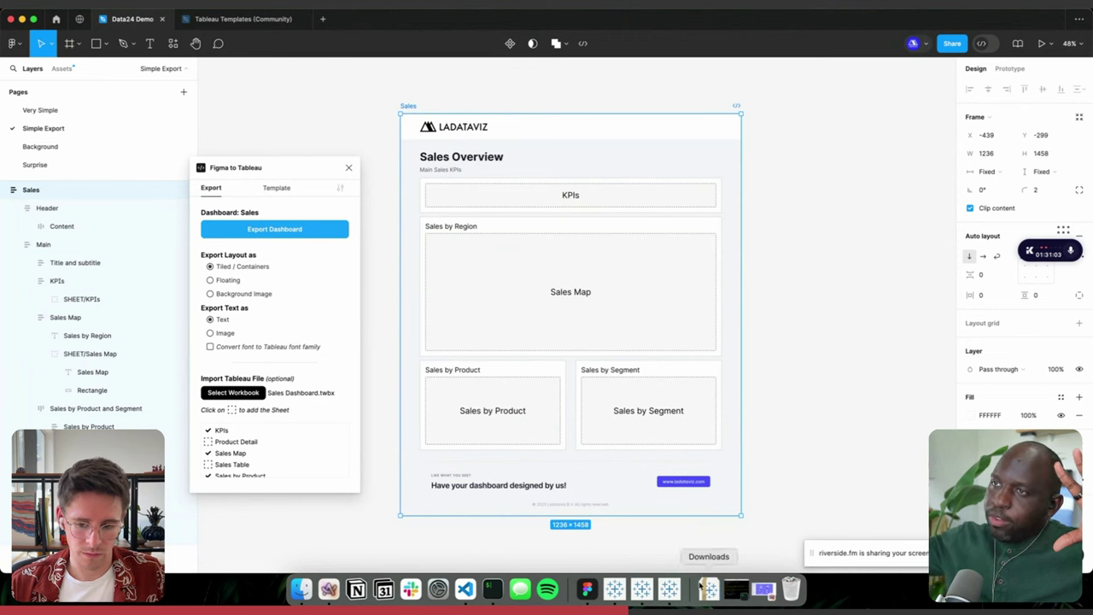
left_click(708, 587)
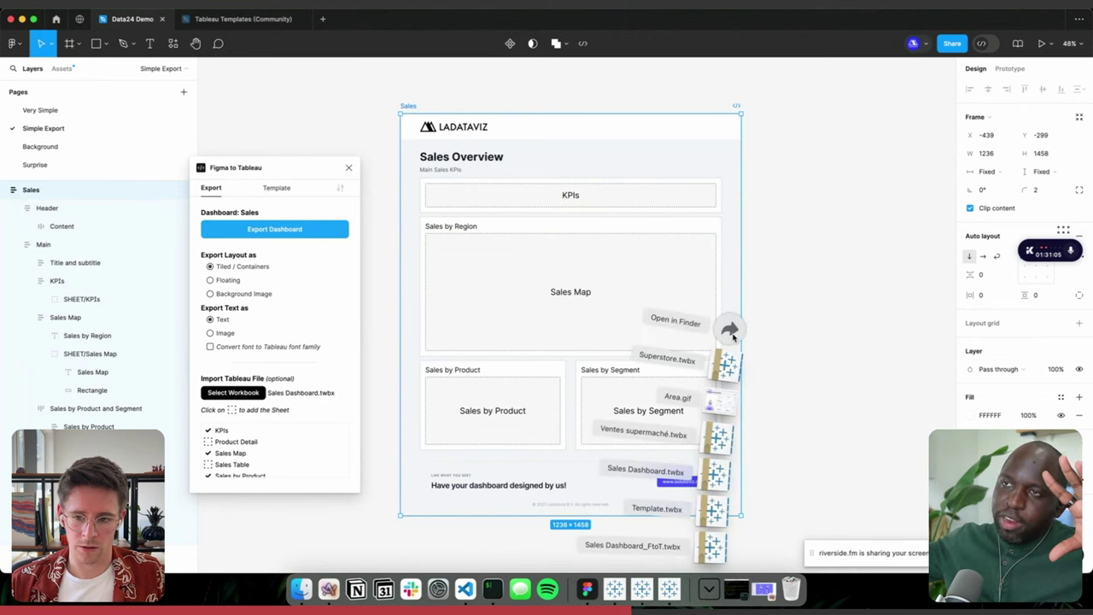
left_click(729, 330)
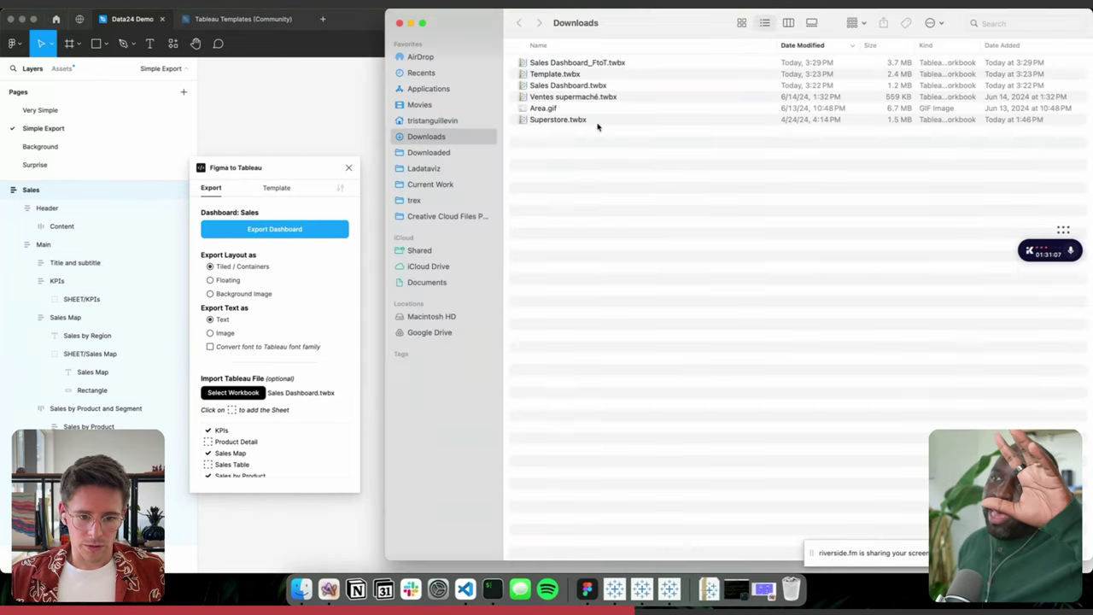
- In Tableau, save a copy of the Sales Dashboard workbook to Downloads as an unpackaged Tableau Workbook (*.twb)
left_click(614, 588)
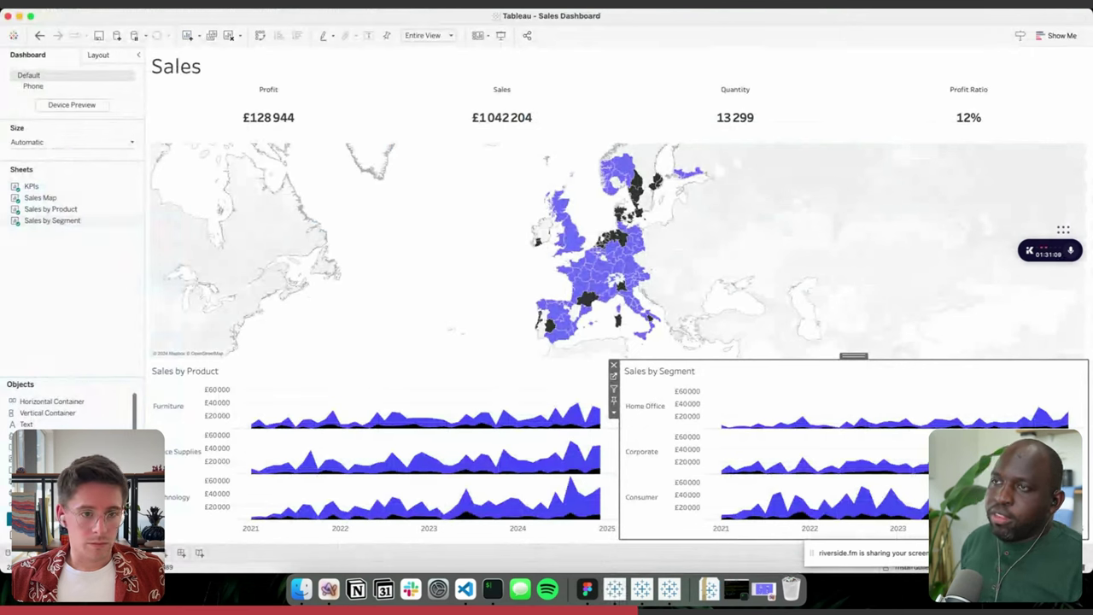
left_click(107, 104)
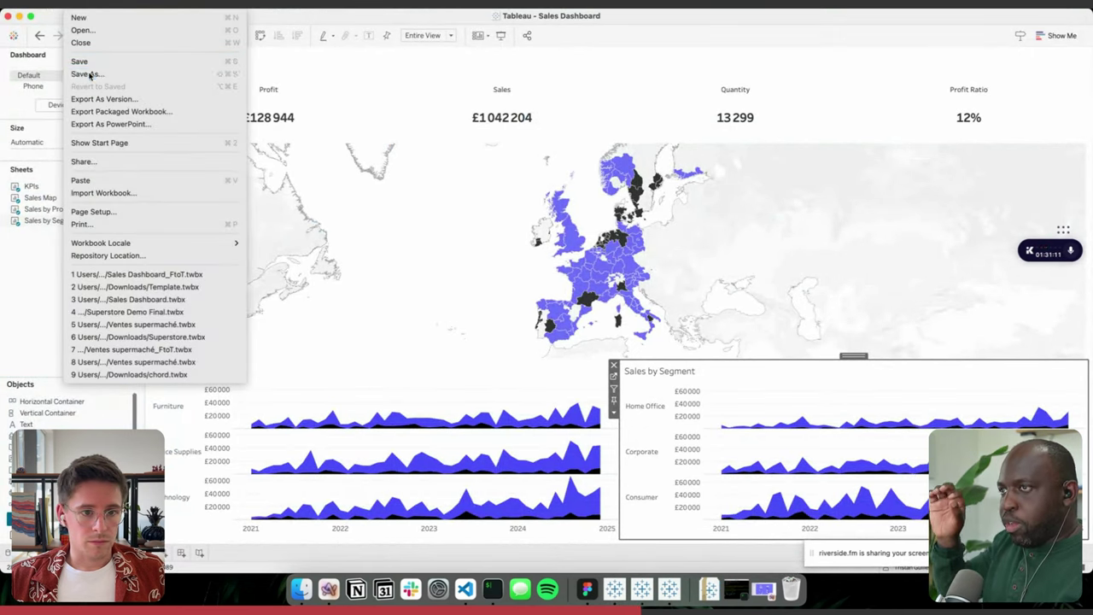
left_click(85, 71)
left_click(563, 309)
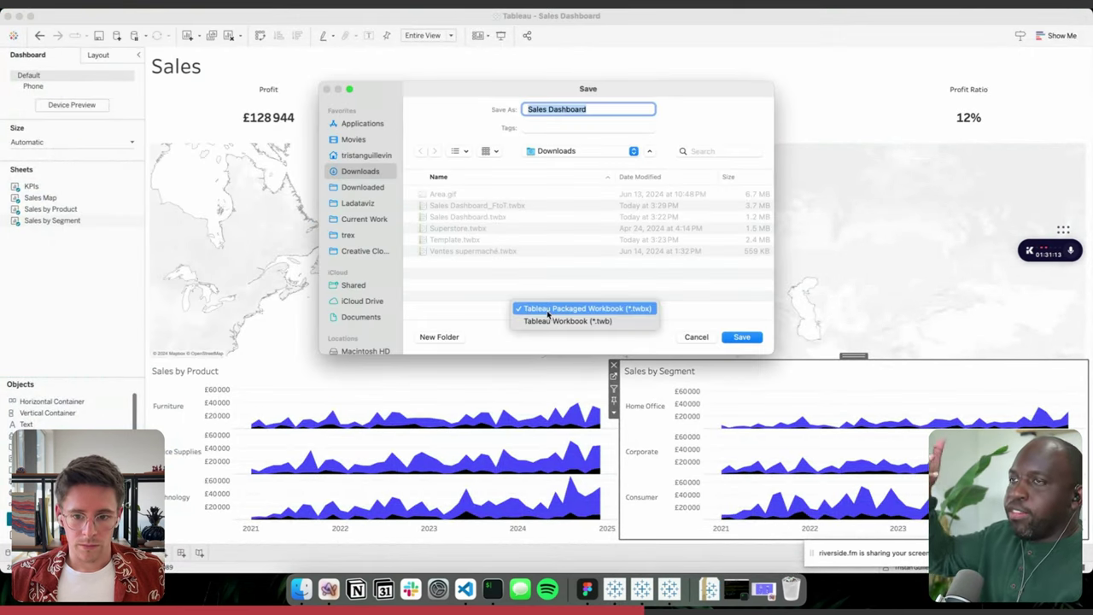
left_click(561, 321)
left_click(738, 338)
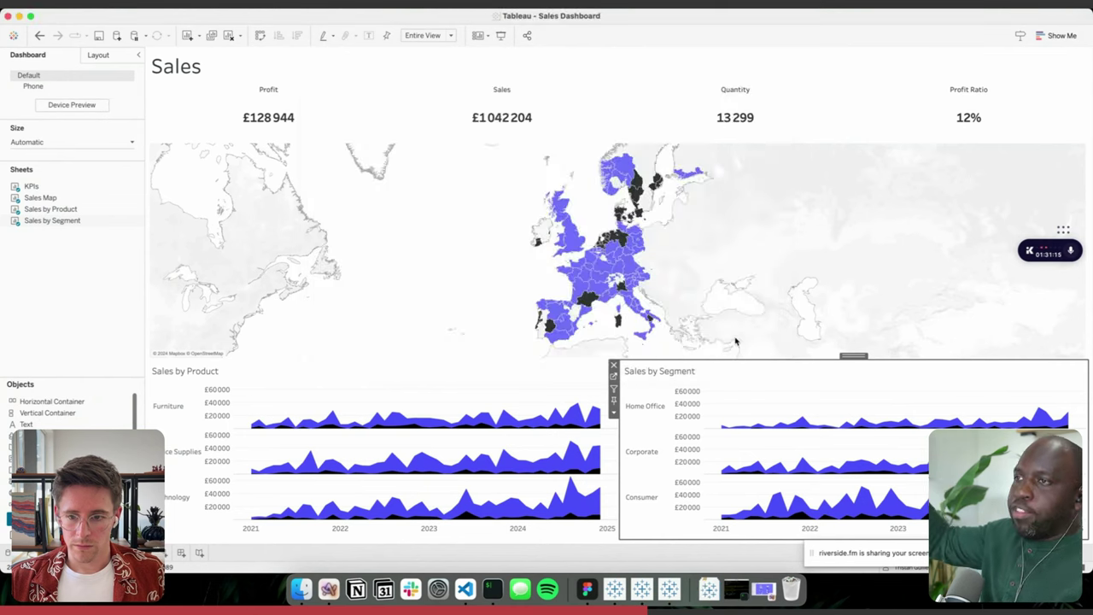
- Find Sales Dashboard.twb in the Downloads folder, minimize Tableau and open the file in VS Code
left_click(708, 589)
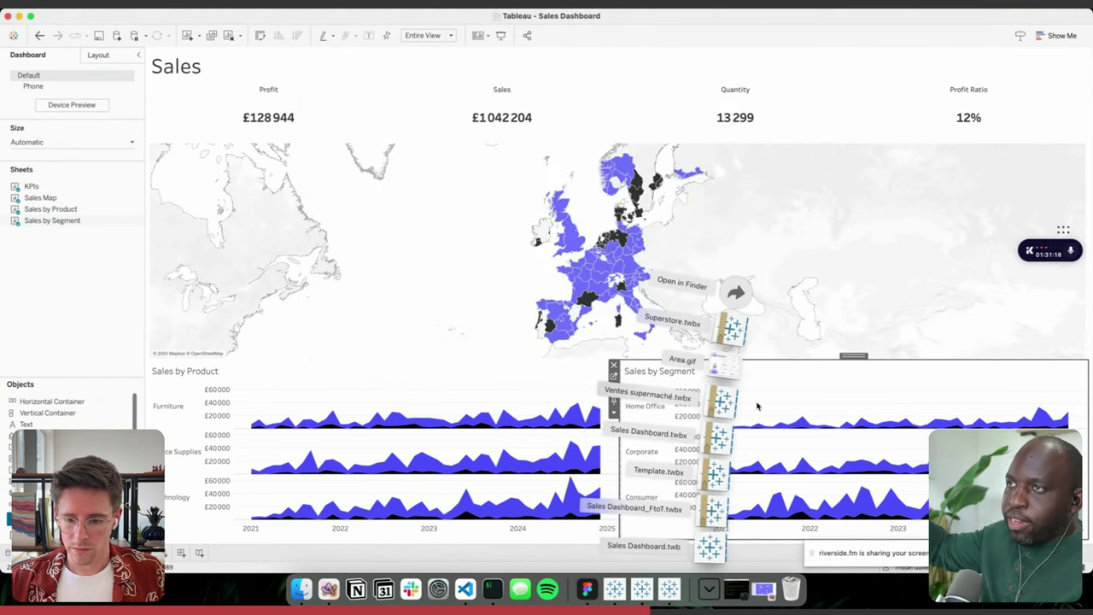
left_click(738, 305)
left_click(560, 62)
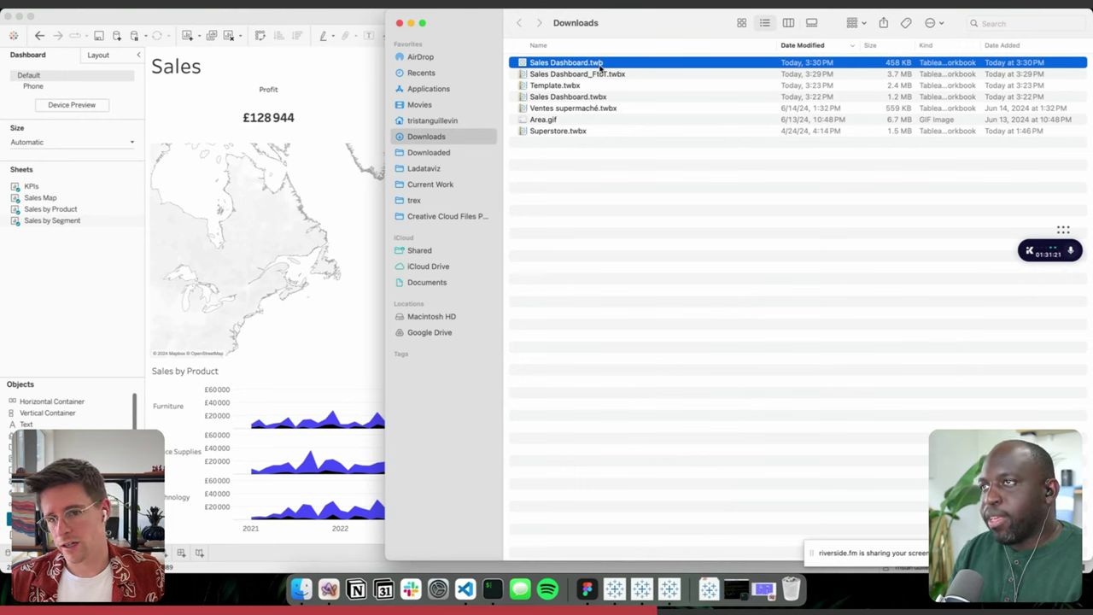
left_click(19, 16)
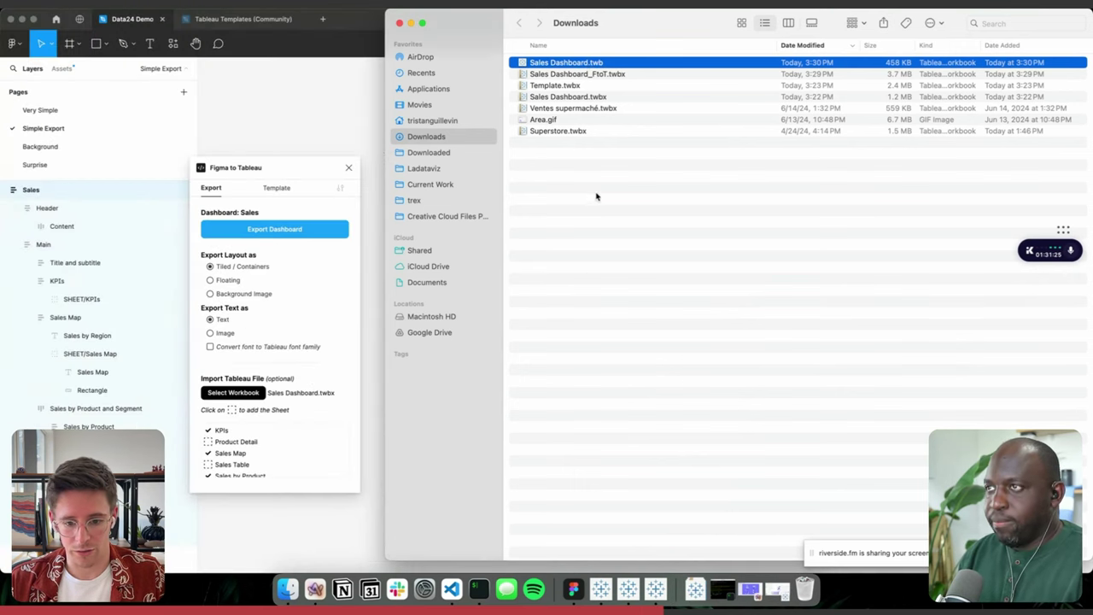
left_click_drag(549, 66, 452, 588)
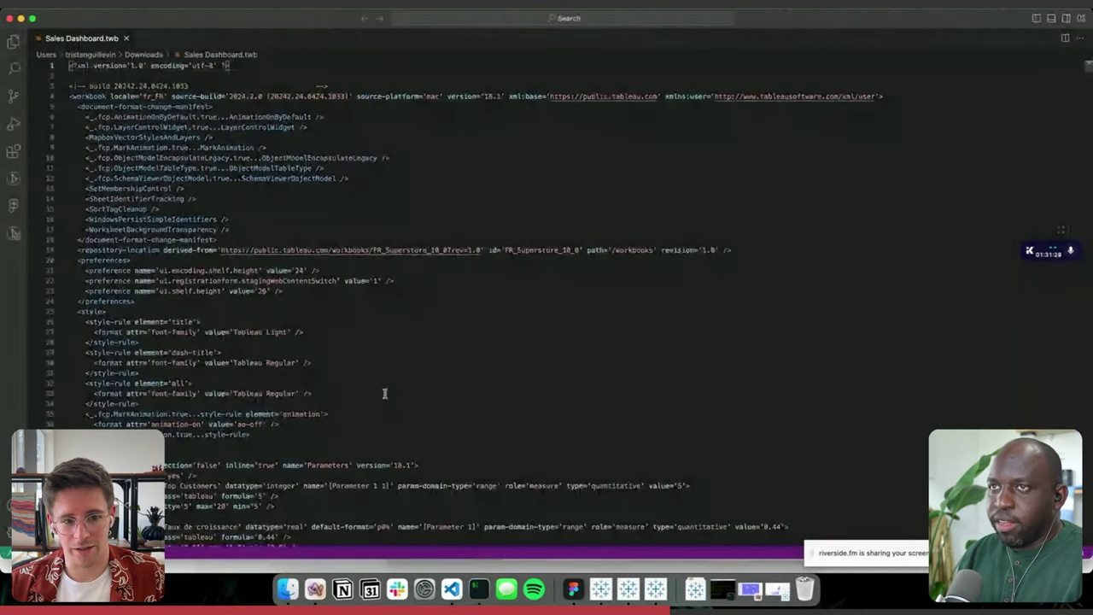
- Look through the XML of Sales Dashboard.twb to examine how the workbook is described in code
scroll(384, 393, "down", 20)
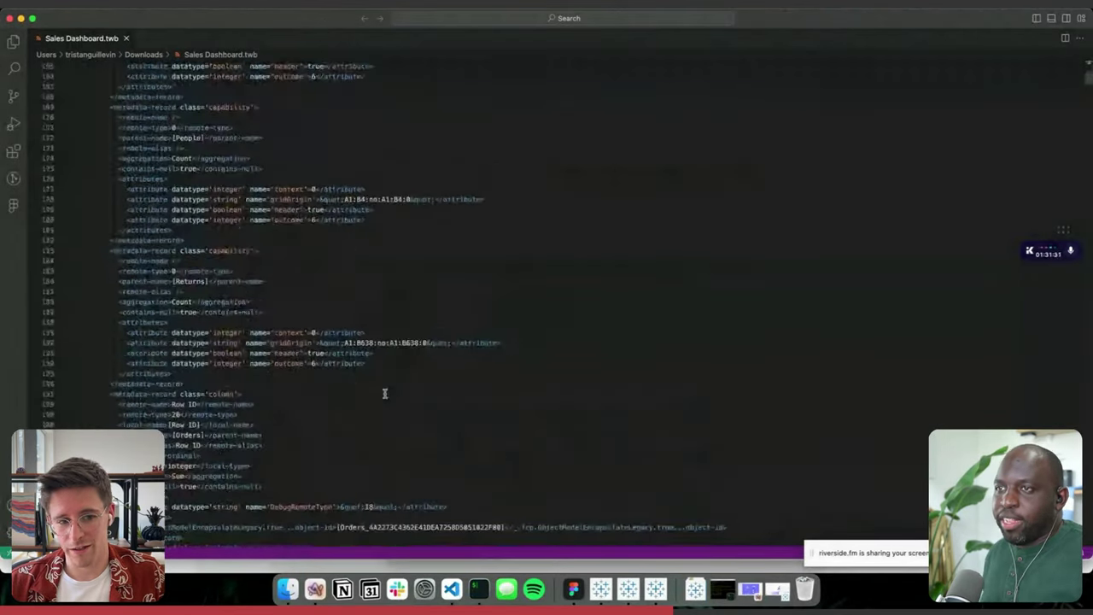
scroll(384, 393, "down", 20)
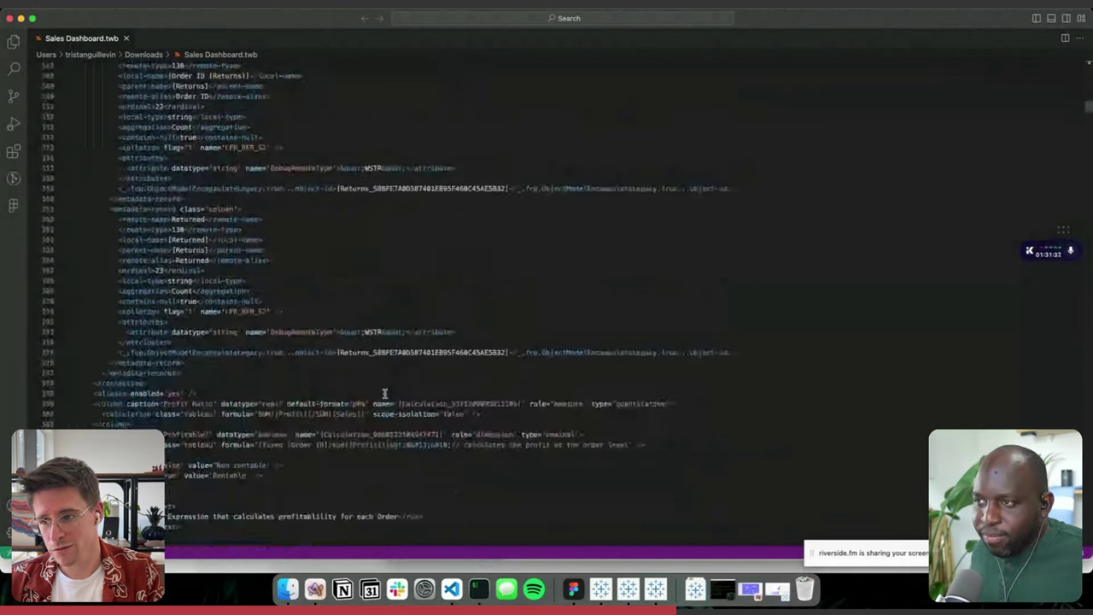
scroll(384, 393, "down", 20)
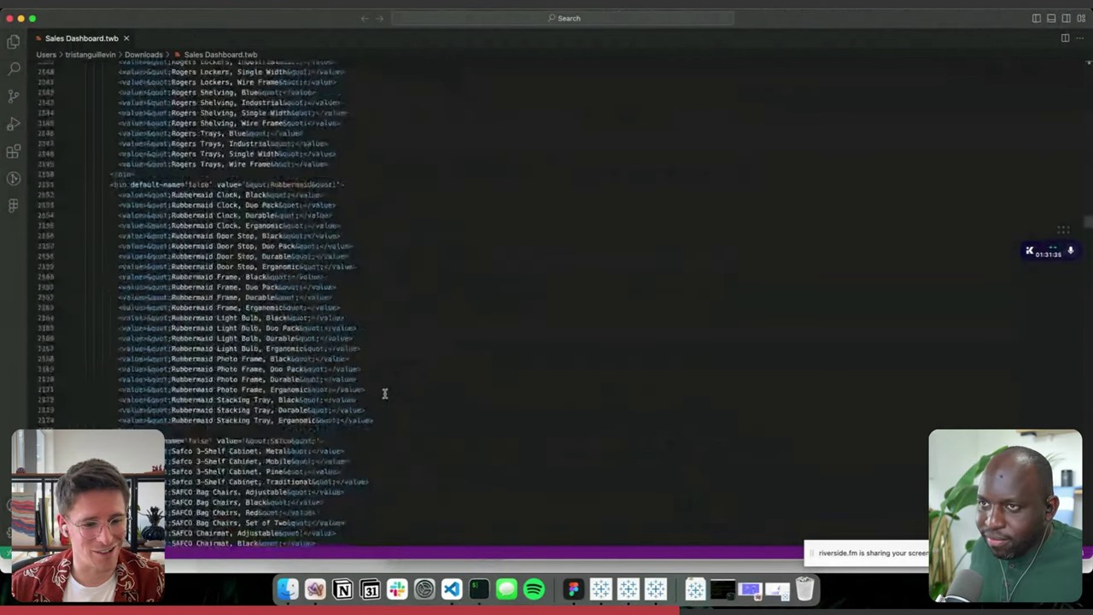
scroll(384, 393, "down", 15)
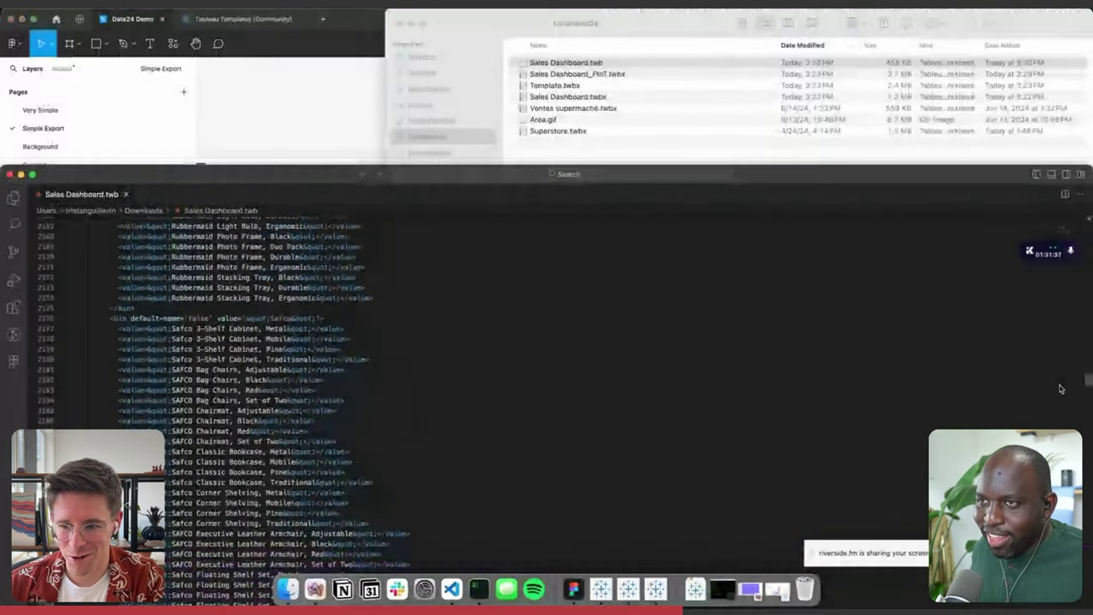
scroll(1060, 367, "down", 10)
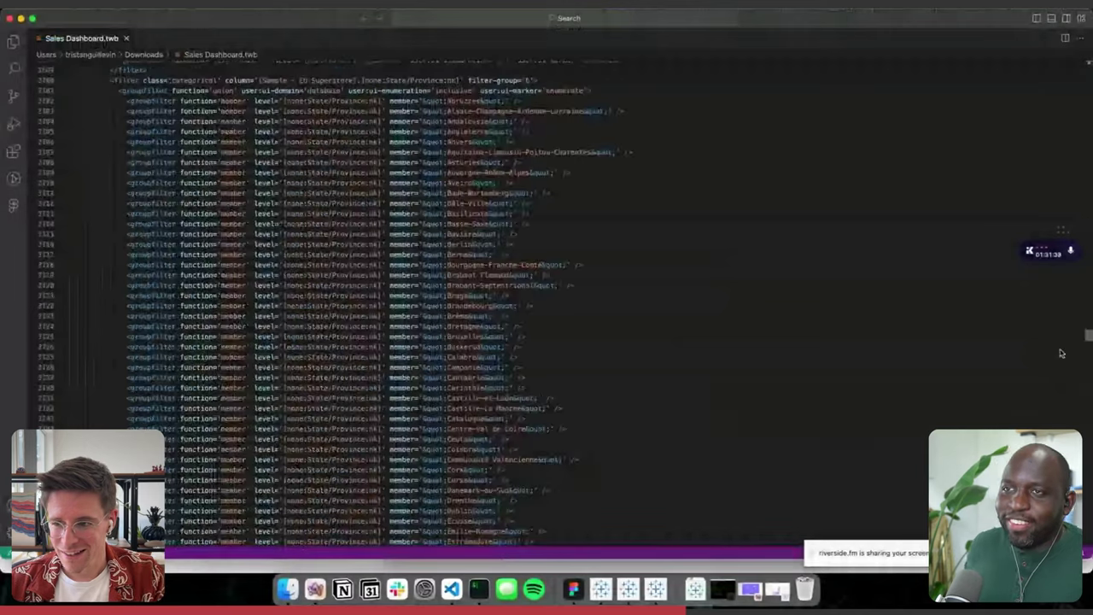
- Search the XML for "<dashb" and examine the Product dashboard's zones, formatting and phone layout code
key("super+f")
type("<da")
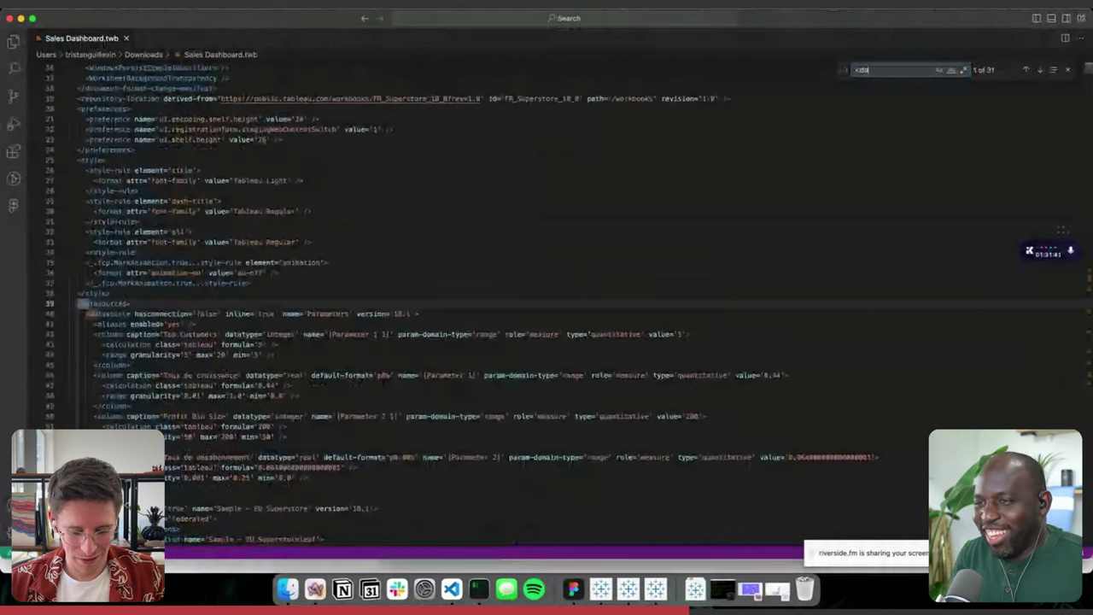
type("shb")
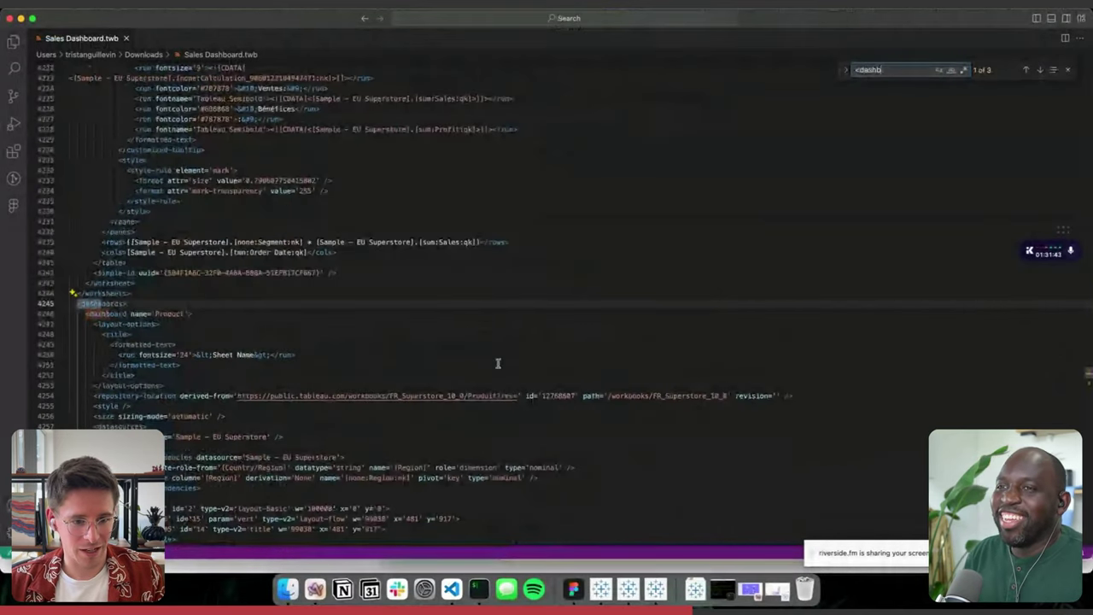
scroll(256, 341, "down", 4)
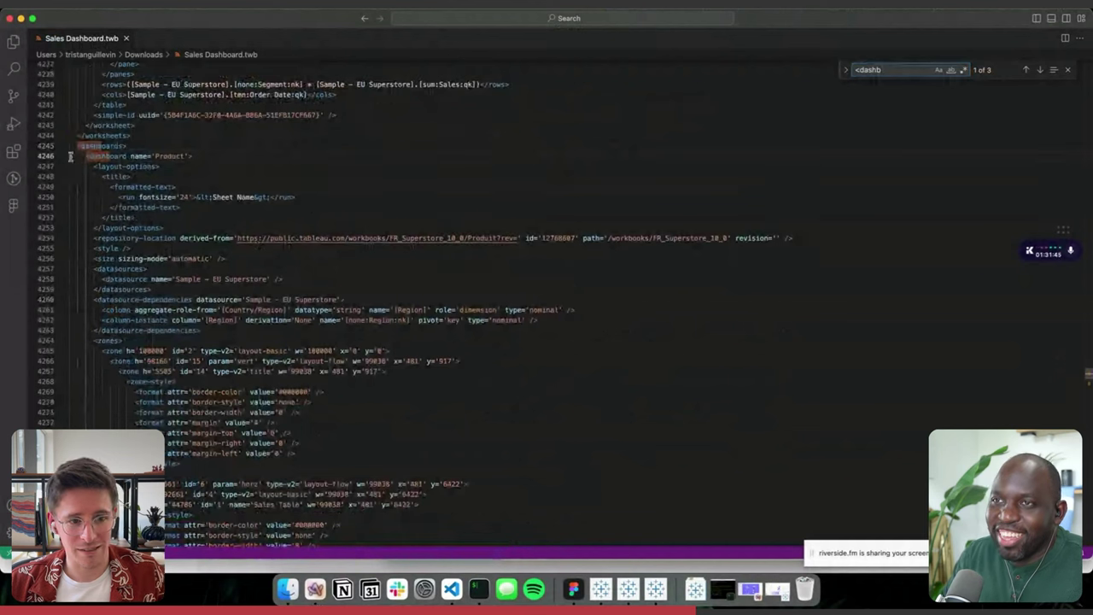
left_click_drag(85, 157, 219, 462)
scroll(219, 462, "down", 10)
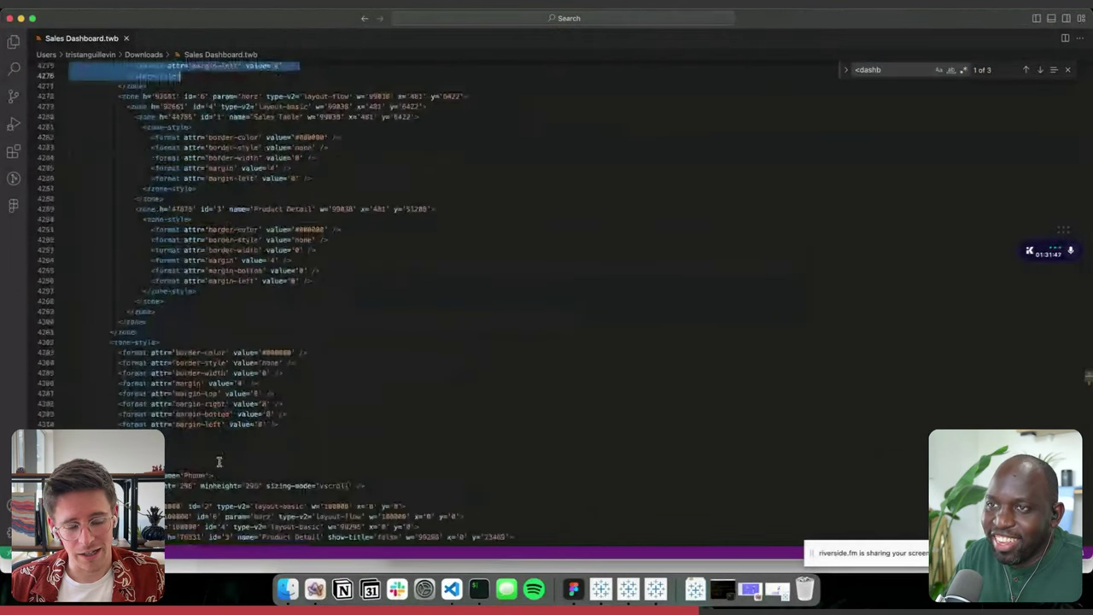
scroll(176, 462, "down", 12)
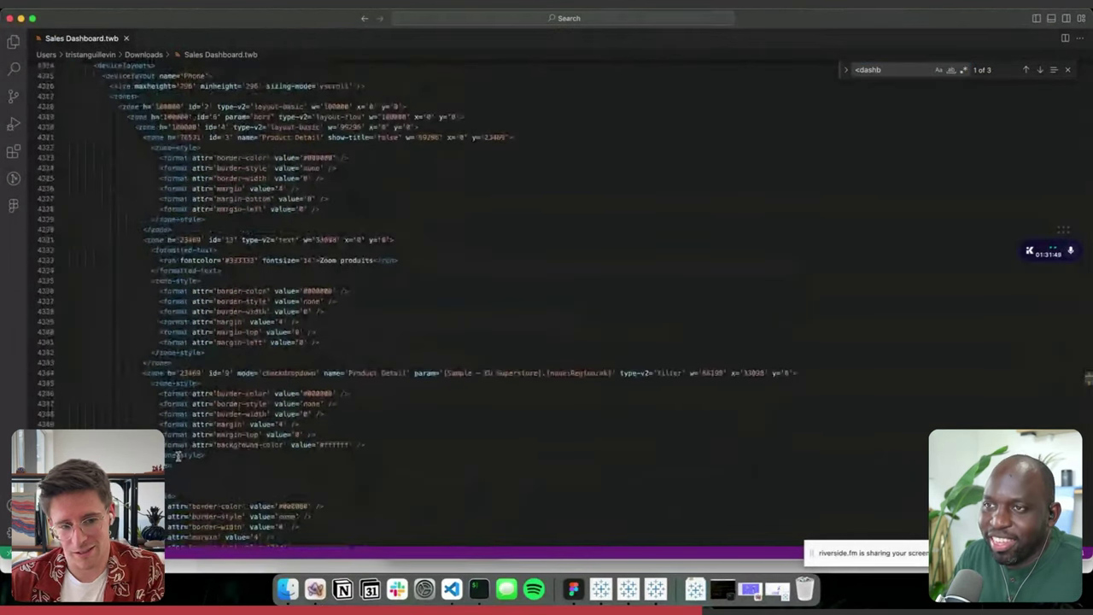
scroll(178, 456, "down", 1)
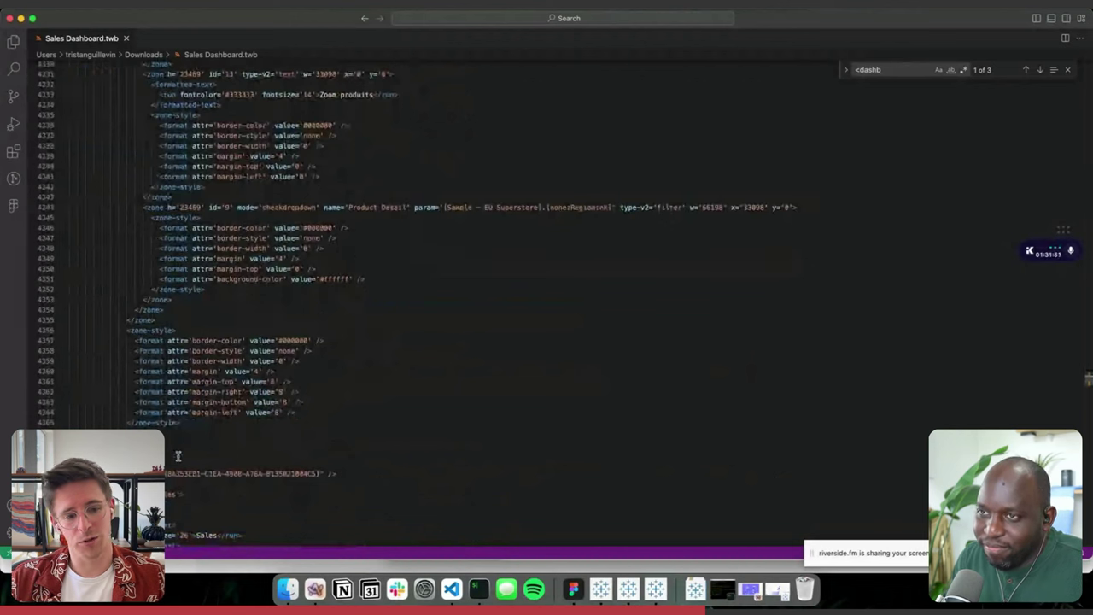
scroll(178, 455, "up", 8)
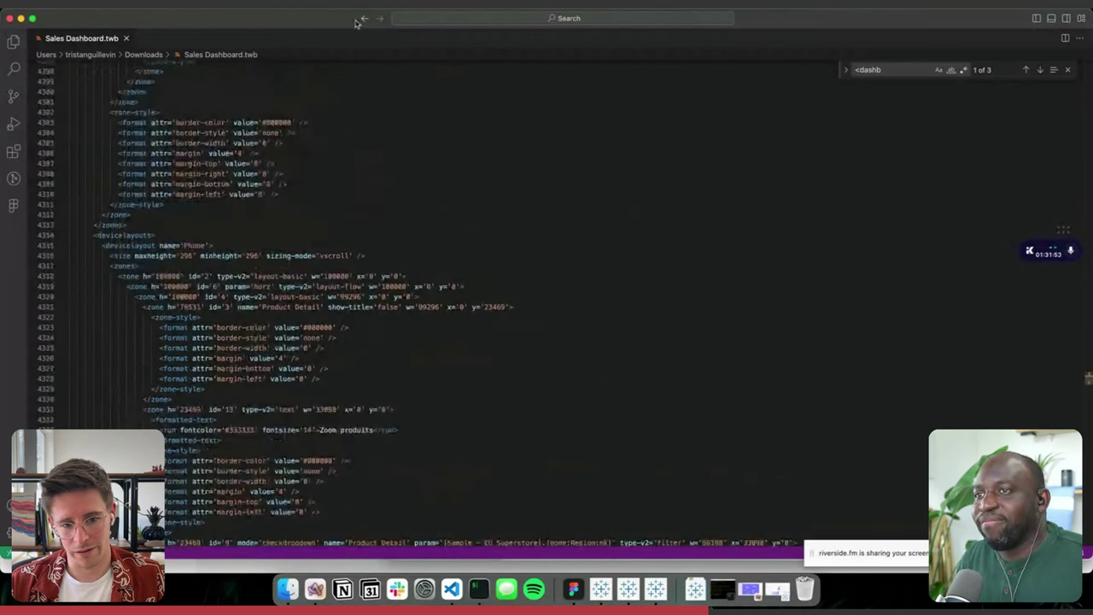
left_click_drag(286, 143, 342, 275)
left_click(379, 494)
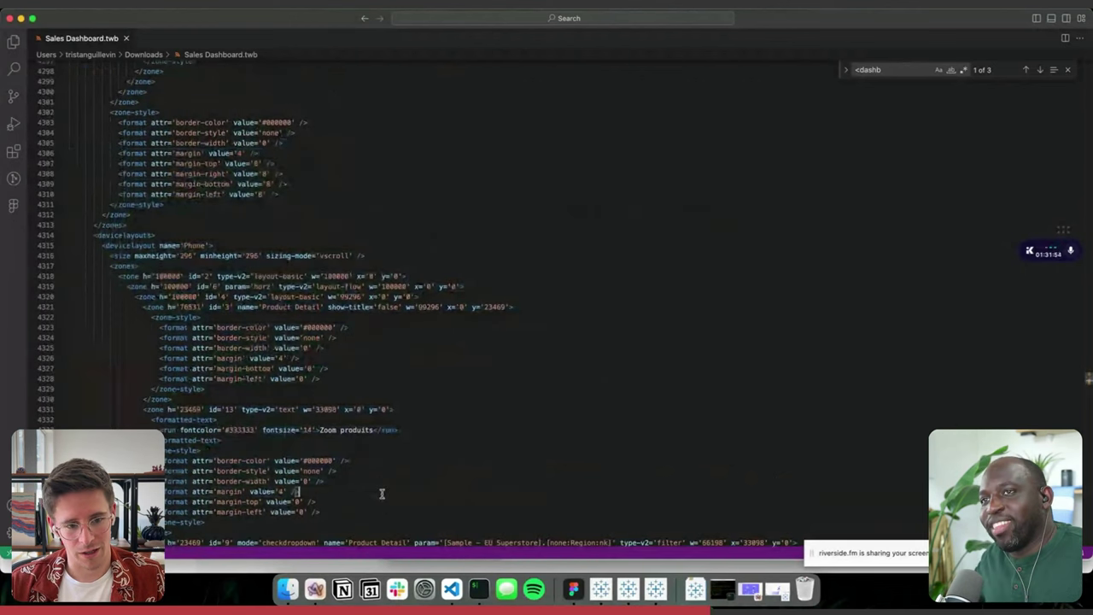
- Close the VS Code window, return to Figma and show the whole Background page layout
left_click(10, 19)
left_click(258, 102)
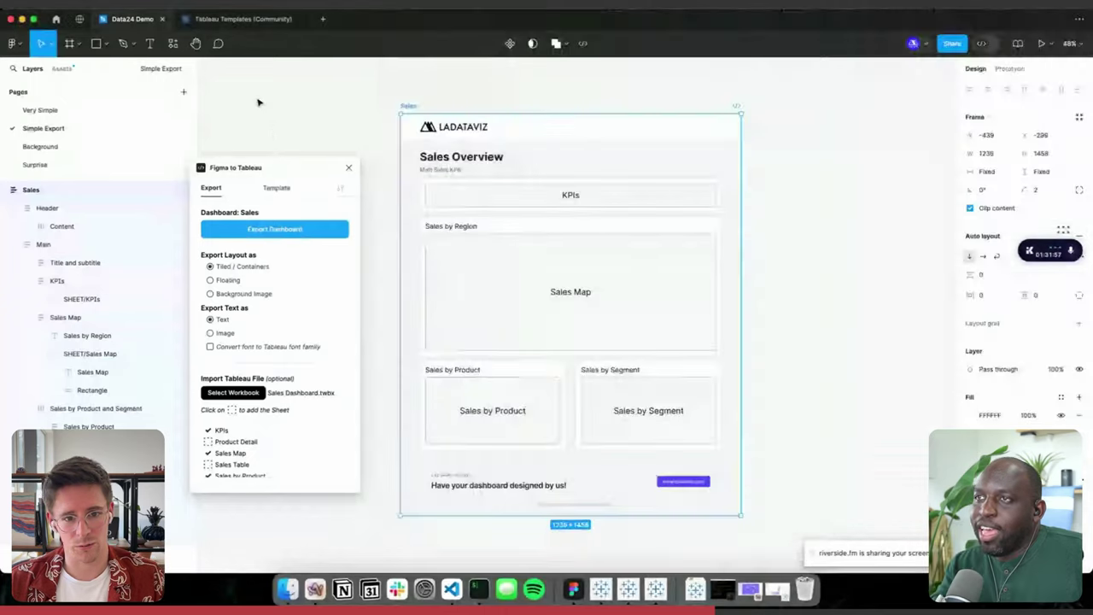
left_click(137, 147)
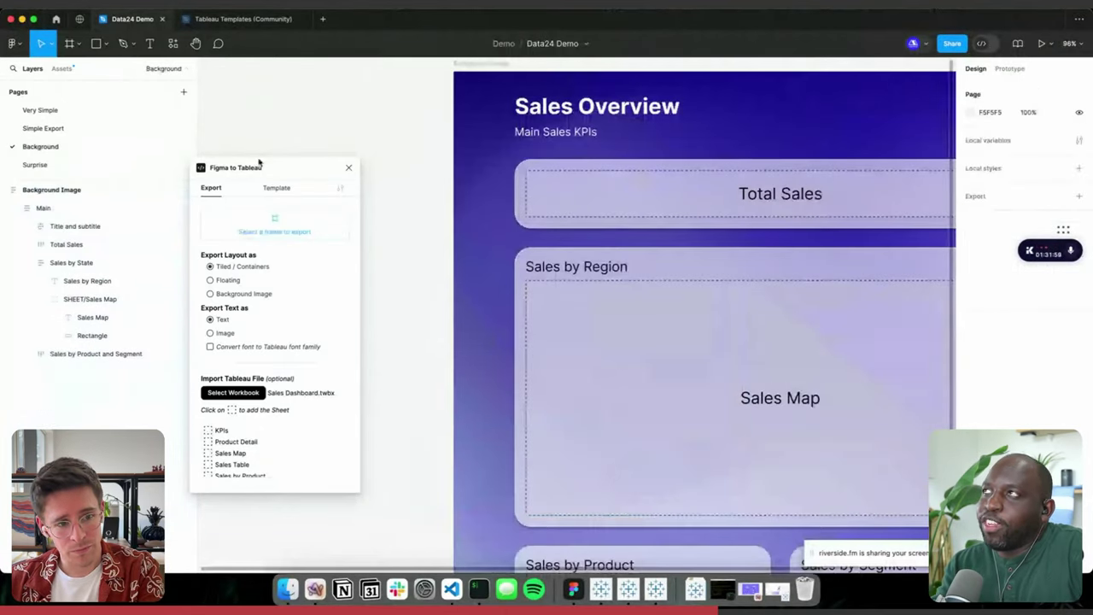
key("shift+1")
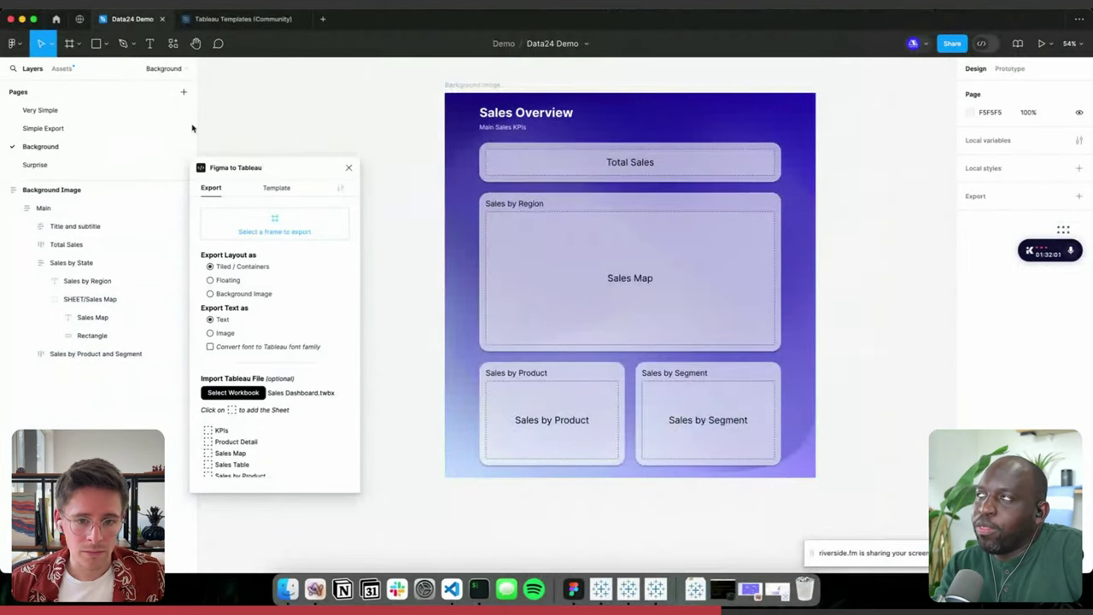
- On the Simple Export page, set the KPIs, Sales Map, Sales by Product and Sales by Segment frames' padding to 27 horizontal and 25 vertical
left_click(34, 129)
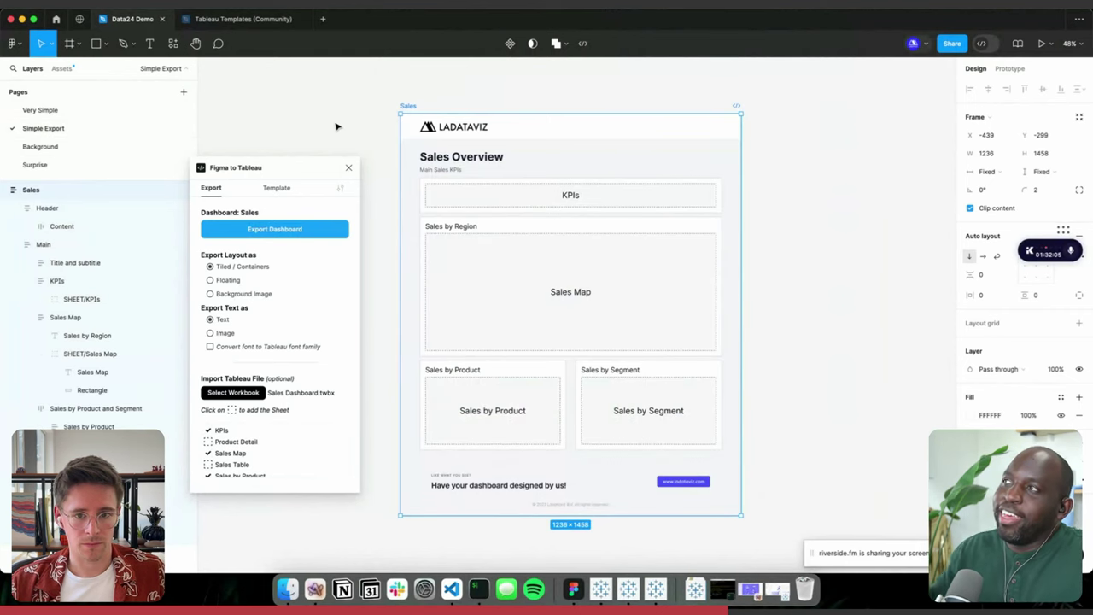
scroll(336, 126, "left", 1)
scroll(336, 126, "up", 1)
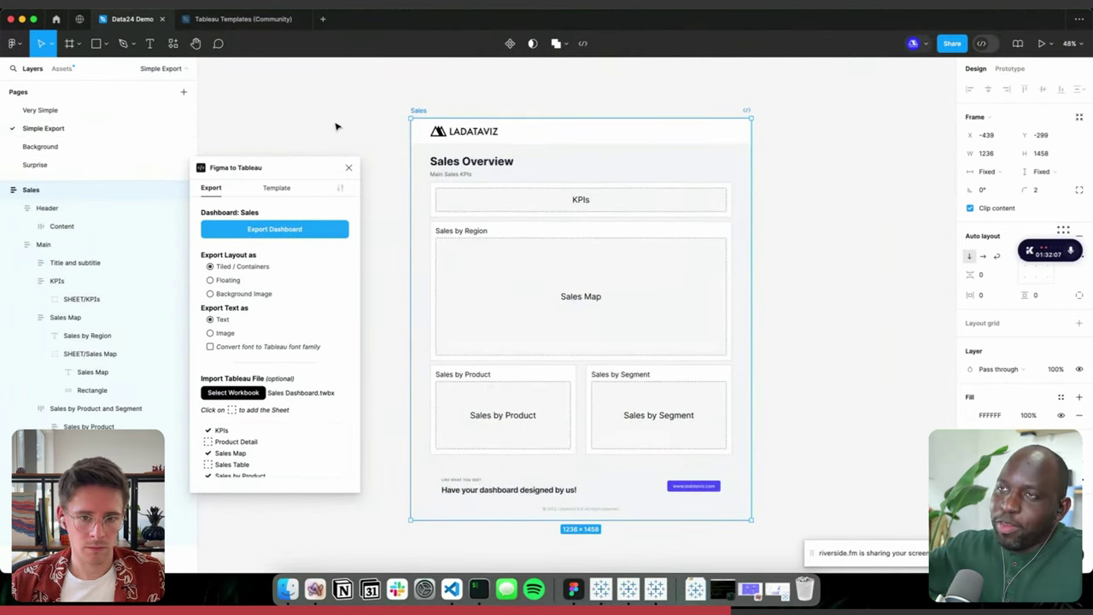
left_click_drag(302, 163, 330, 145)
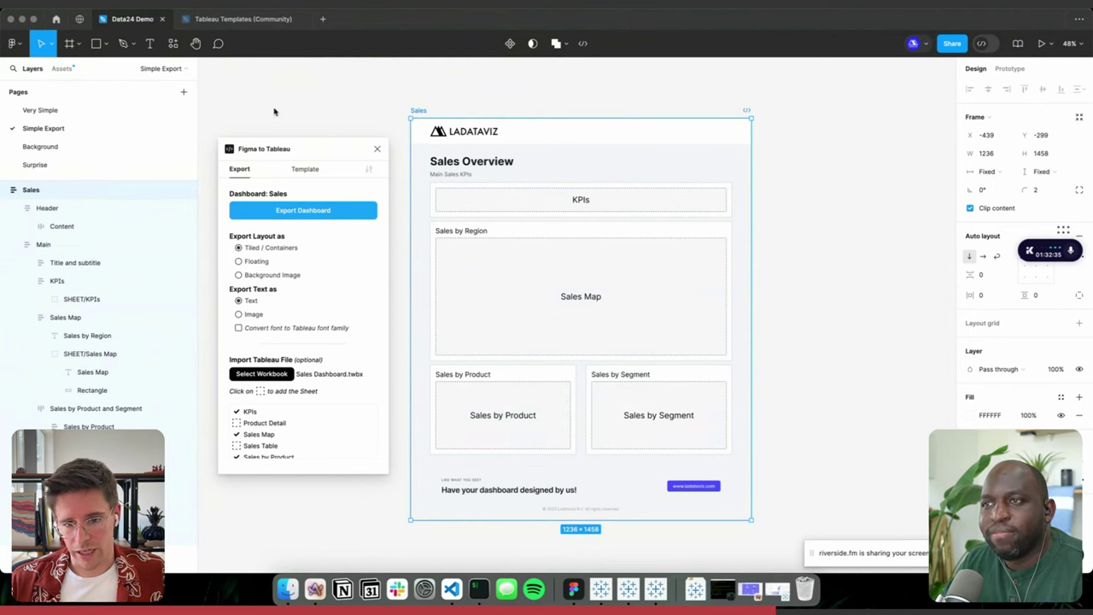
left_click(505, 202)
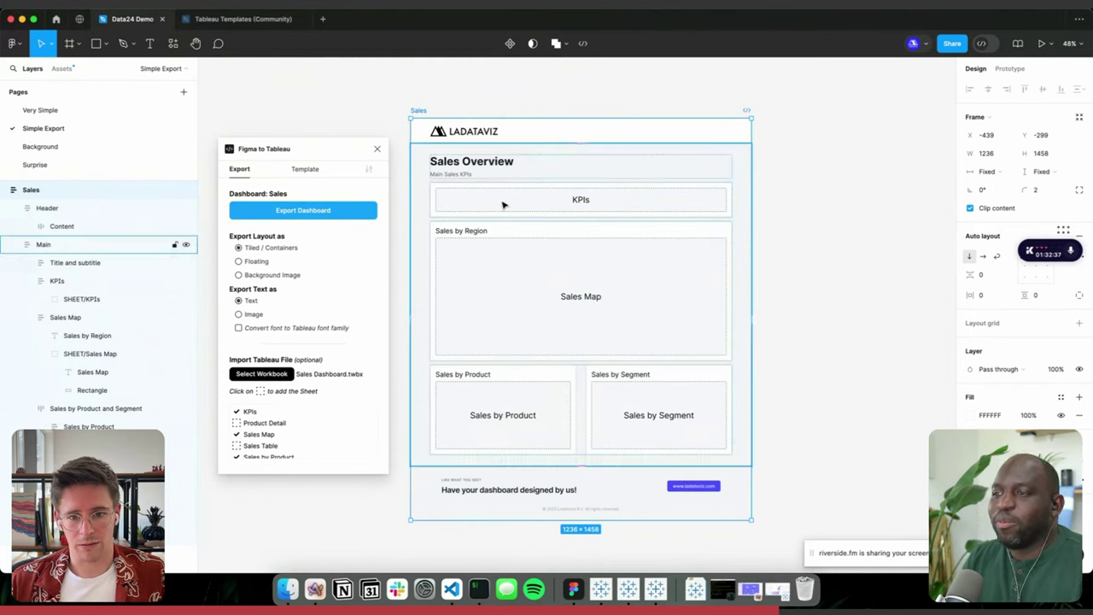
left_click(504, 203)
left_click(515, 241, "shift")
left_click(527, 378, "shift")
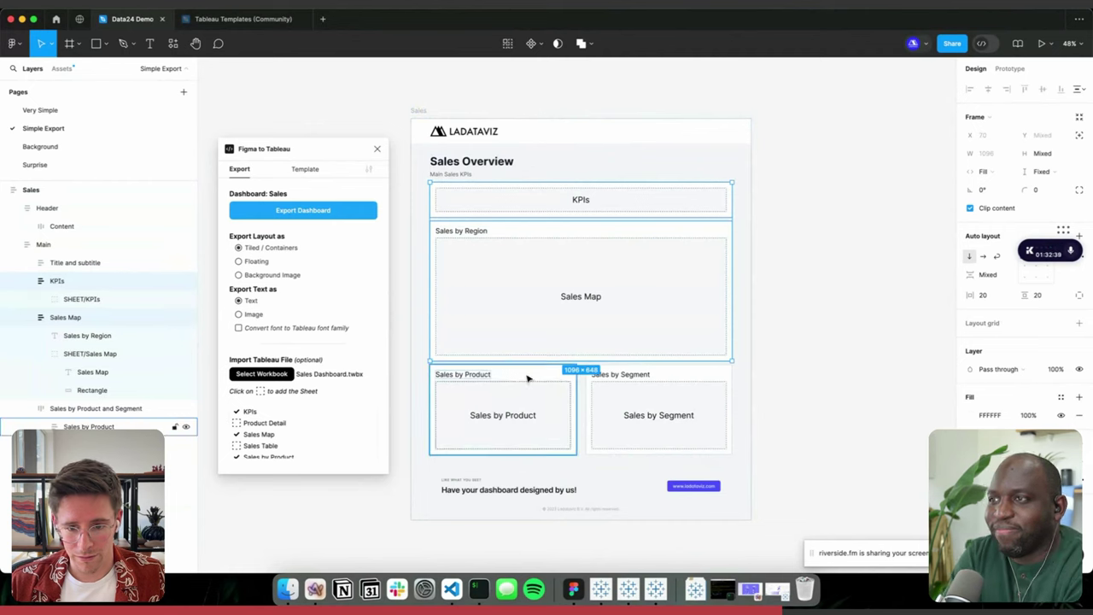
left_click(671, 376, "shift")
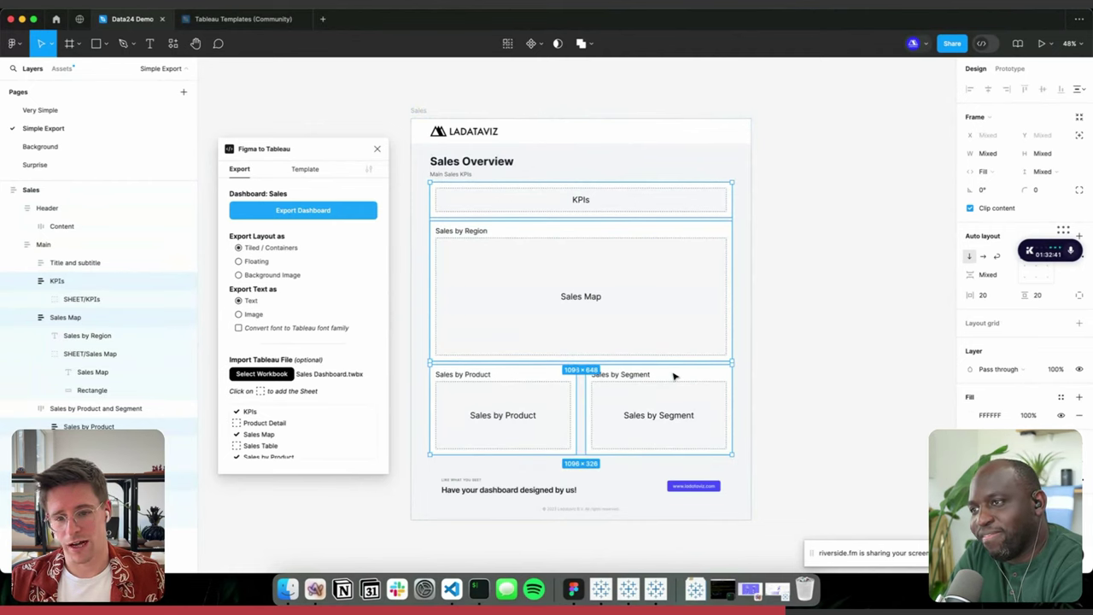
left_click_drag(978, 295, 1035, 297)
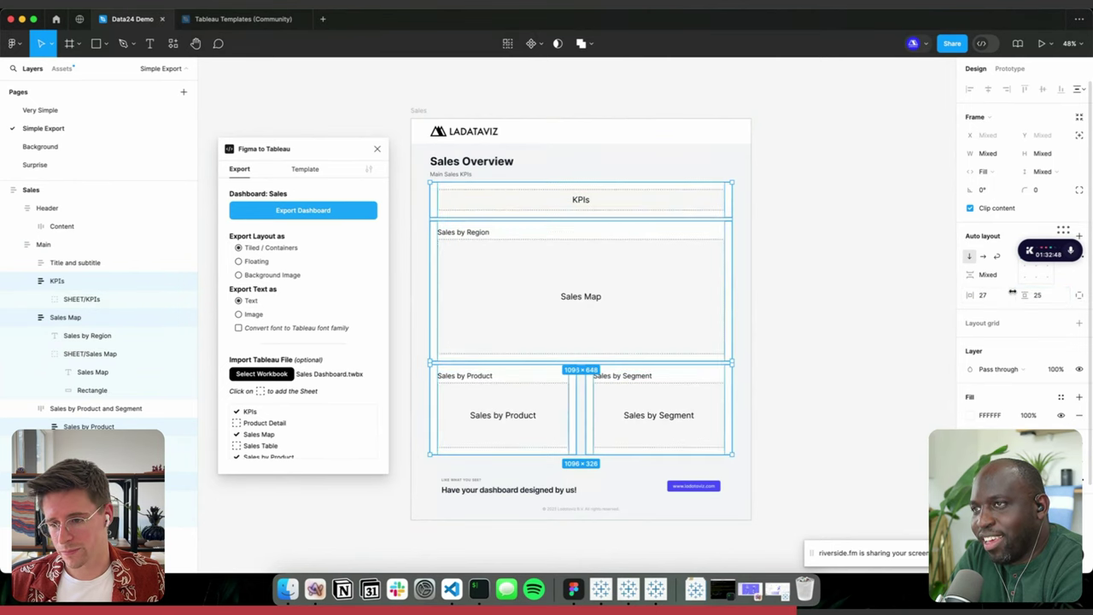
- Try the light pink fill FFE1E1 on the four selected card frames and undo the colour change
left_click(970, 415)
left_click_drag(910, 353, 837, 245)
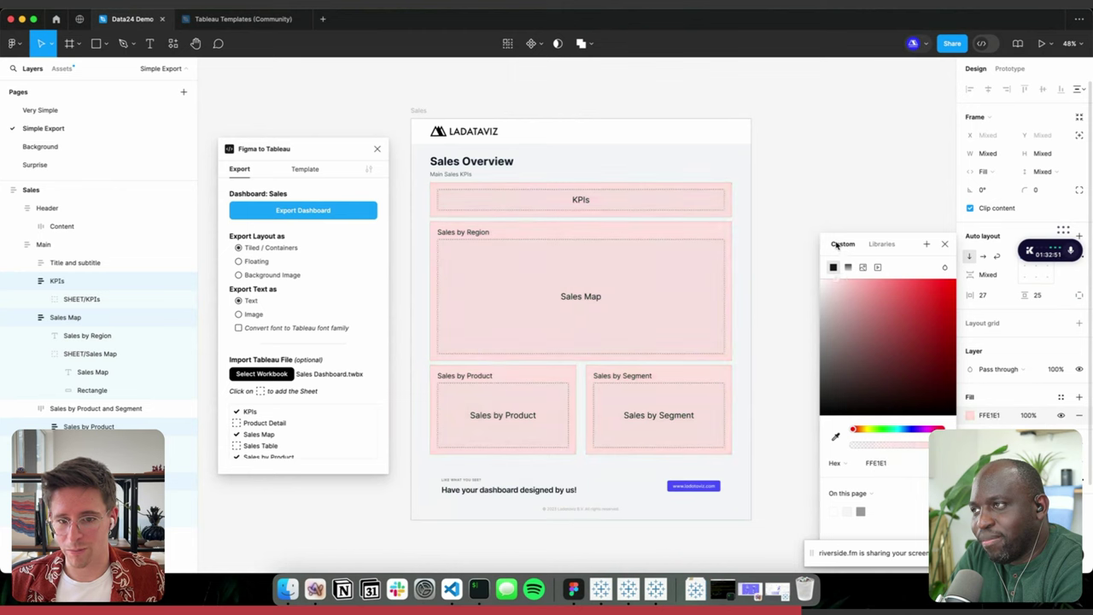
key("Escape")
key("ctrl+z")
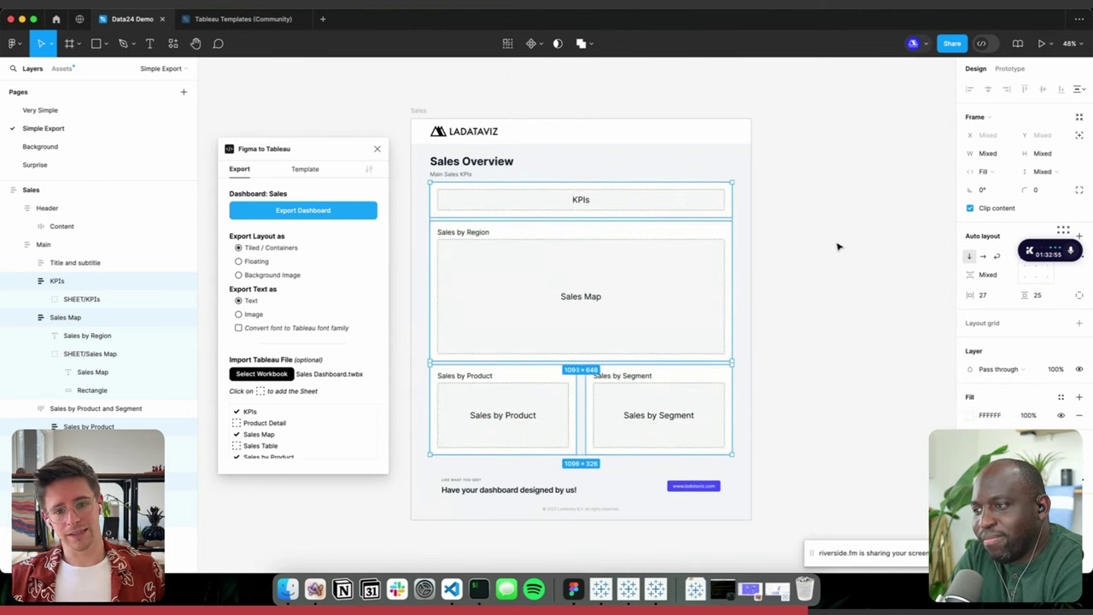
- On the Background page, replace the Total Sales placeholder with the KPIs sheet and select the Sales Map placeholder
left_click(84, 149)
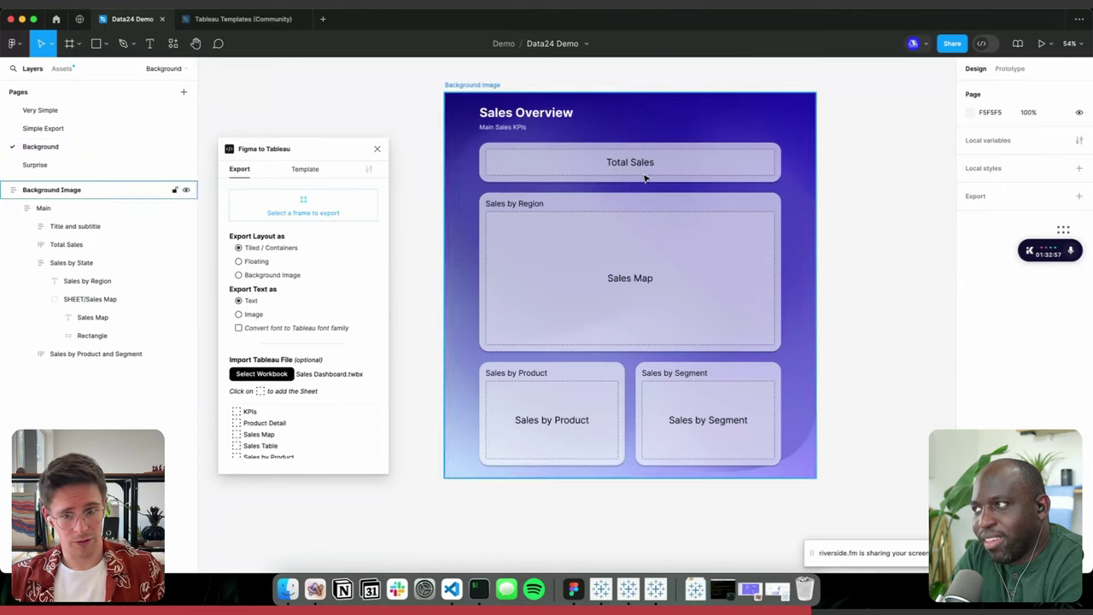
scroll(636, 176, "up", 1)
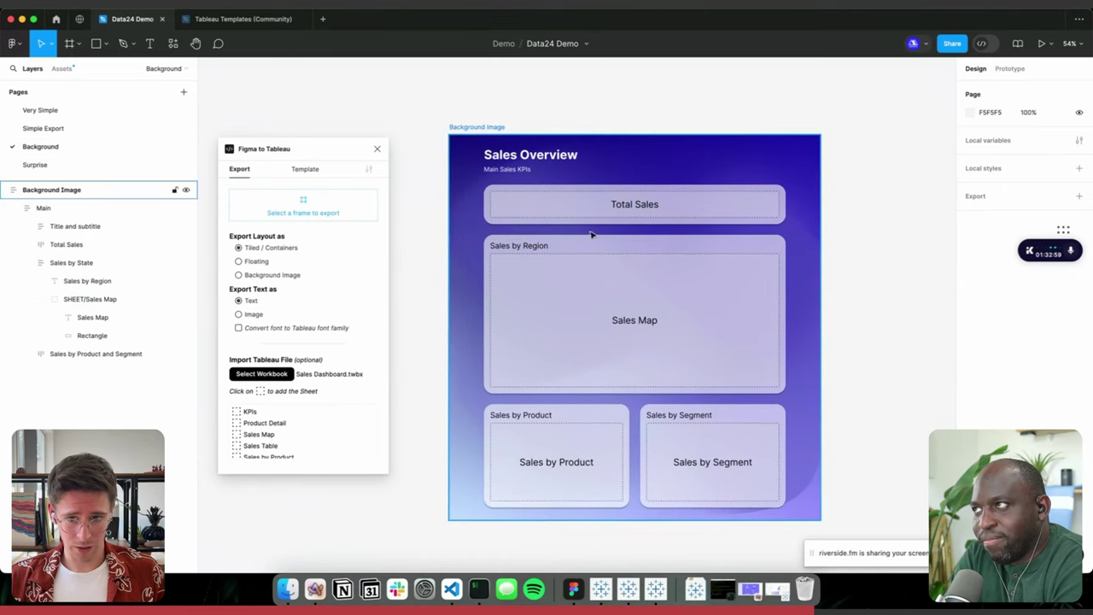
left_click(612, 211)
left_click(612, 212)
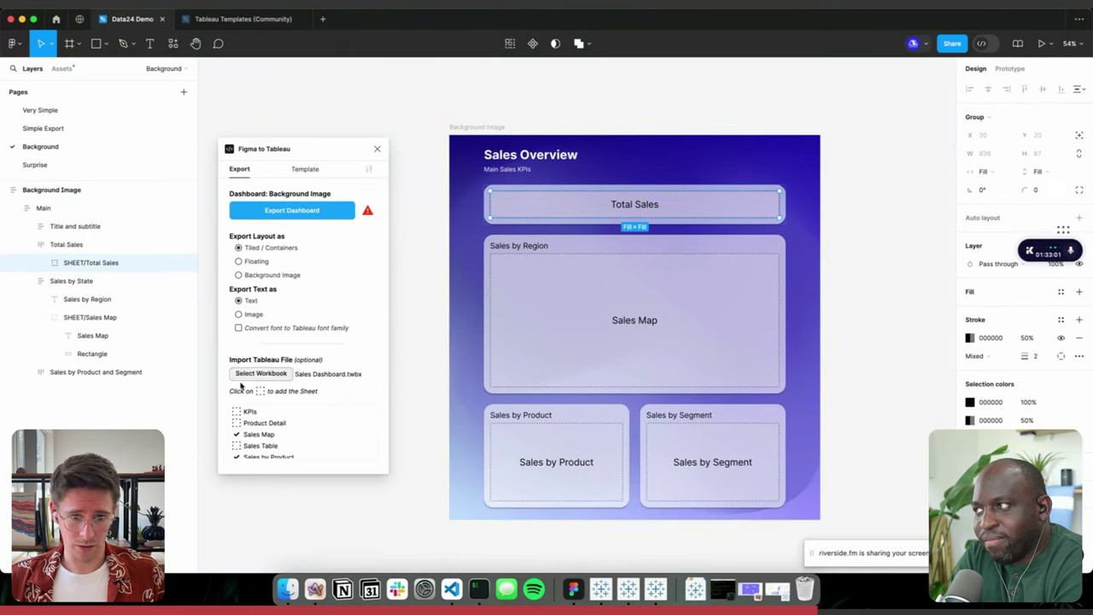
left_click(236, 412)
left_click(546, 362)
left_click(598, 349)
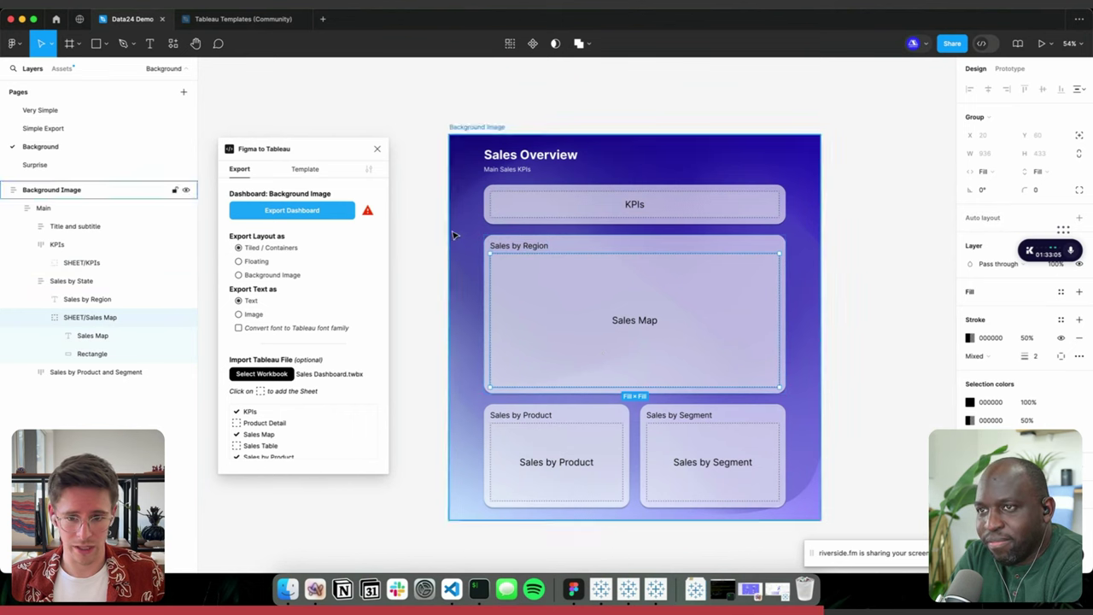
- Examine the Background Image frame and its nested Main frame up close, and return to the whole layout
left_click(481, 122)
key("Return")
scroll(504, 141, "up", 5)
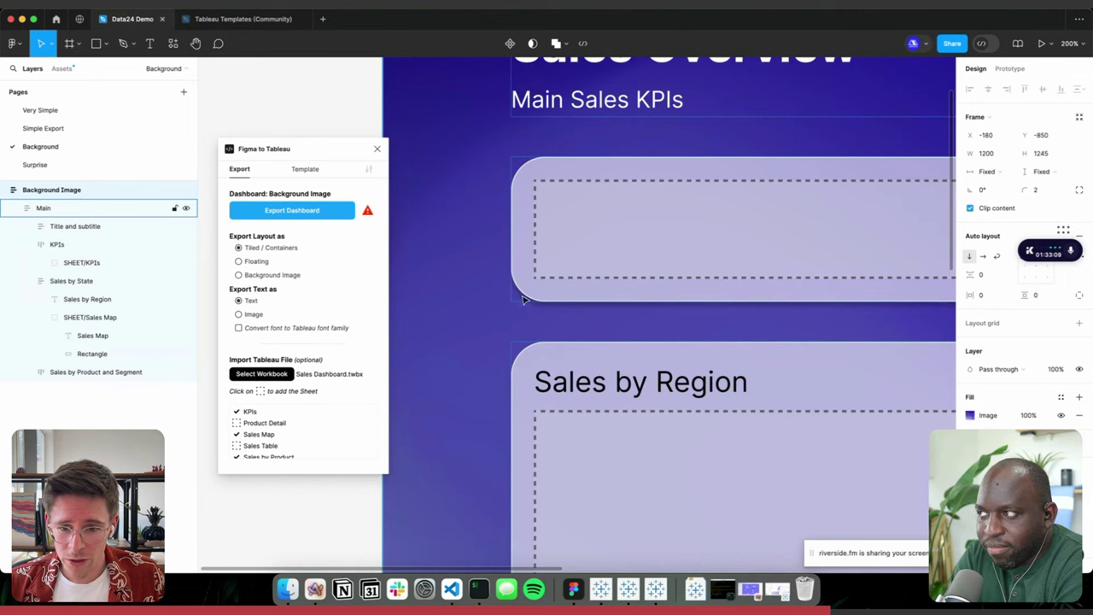
left_click(490, 343)
scroll(491, 343, "down", 5)
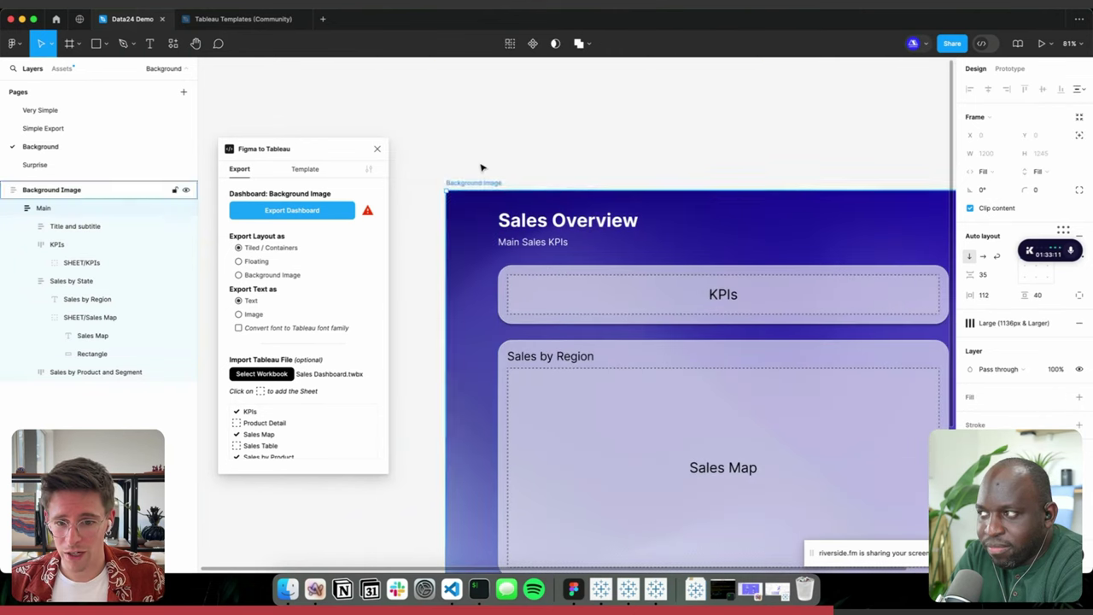
left_click(494, 128)
scroll(493, 128, "down", 3)
scroll(493, 128, "up", 3)
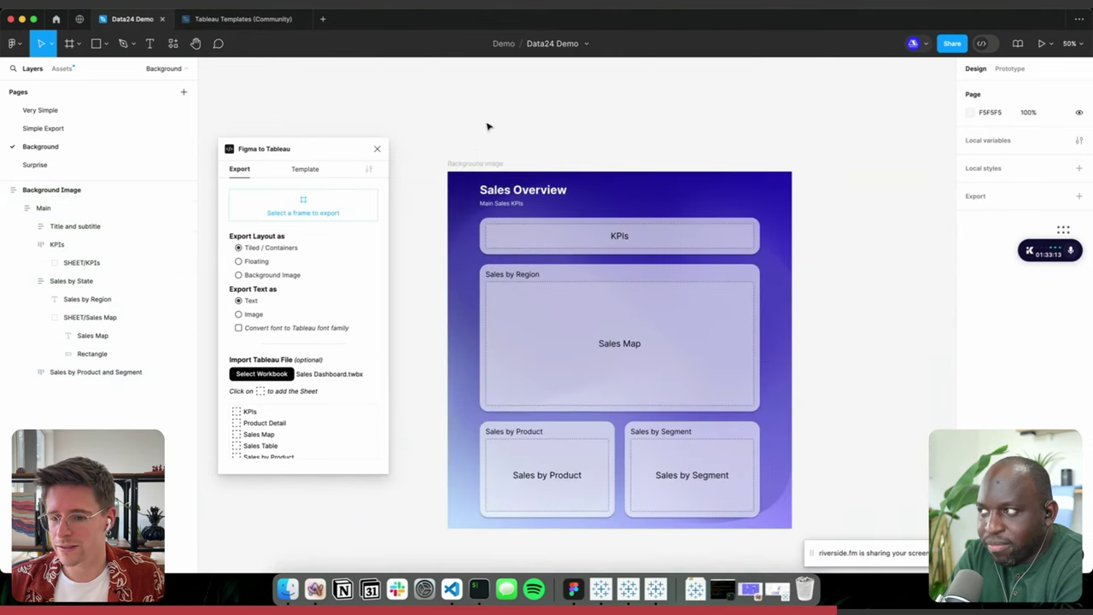
- Export the Background Image frame with the Background Image layout option, replacing Sales Dashboard_FtoT.twbx in Downloads
left_click_drag(310, 149, 325, 174)
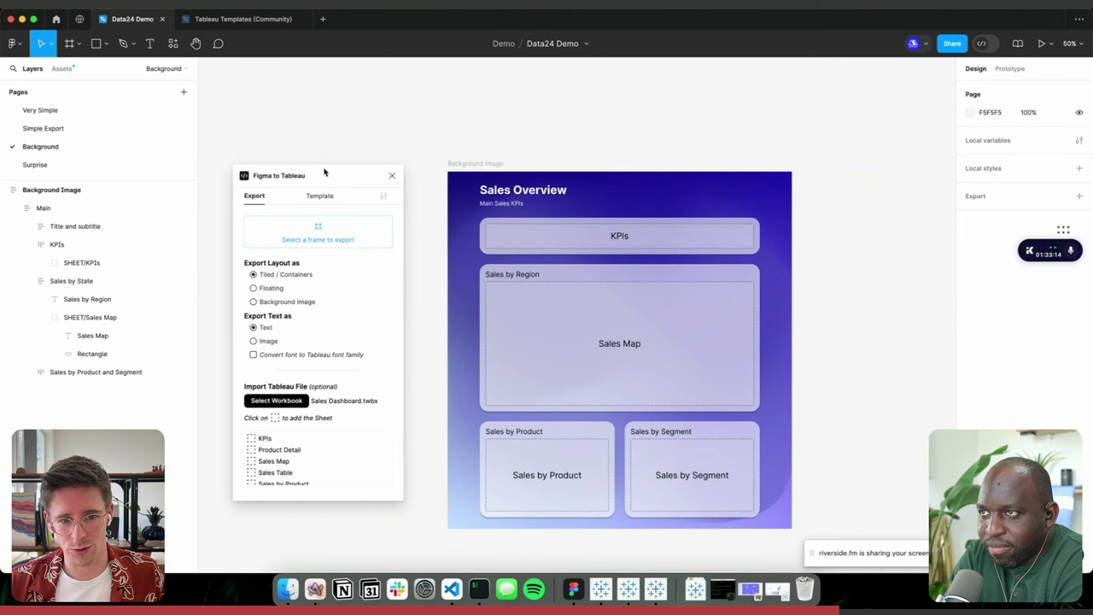
left_click(462, 164)
mouse_move(382, 239)
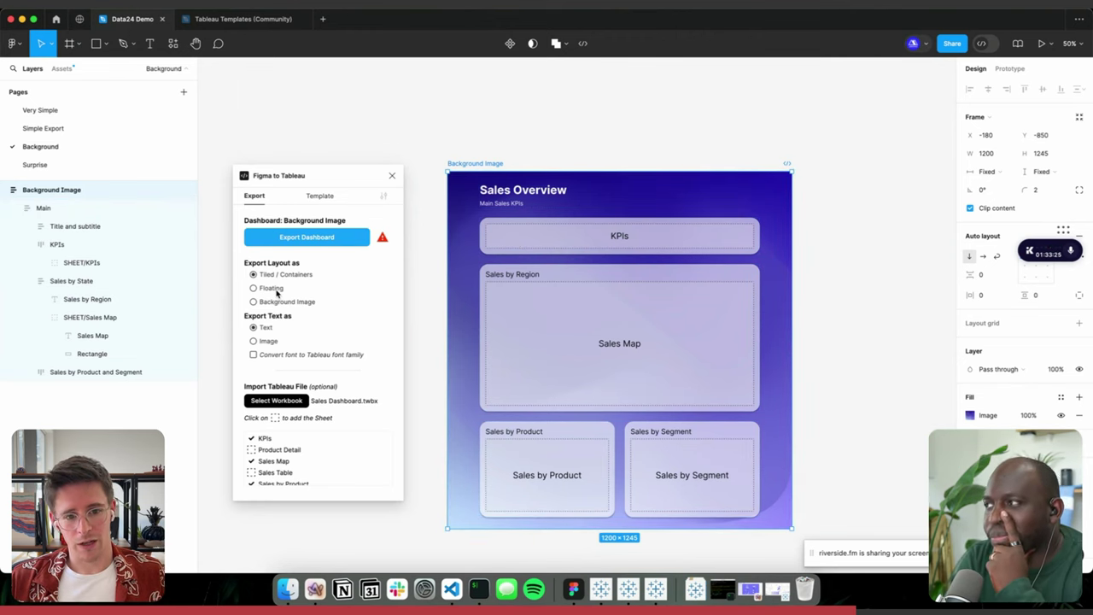
left_click(276, 292)
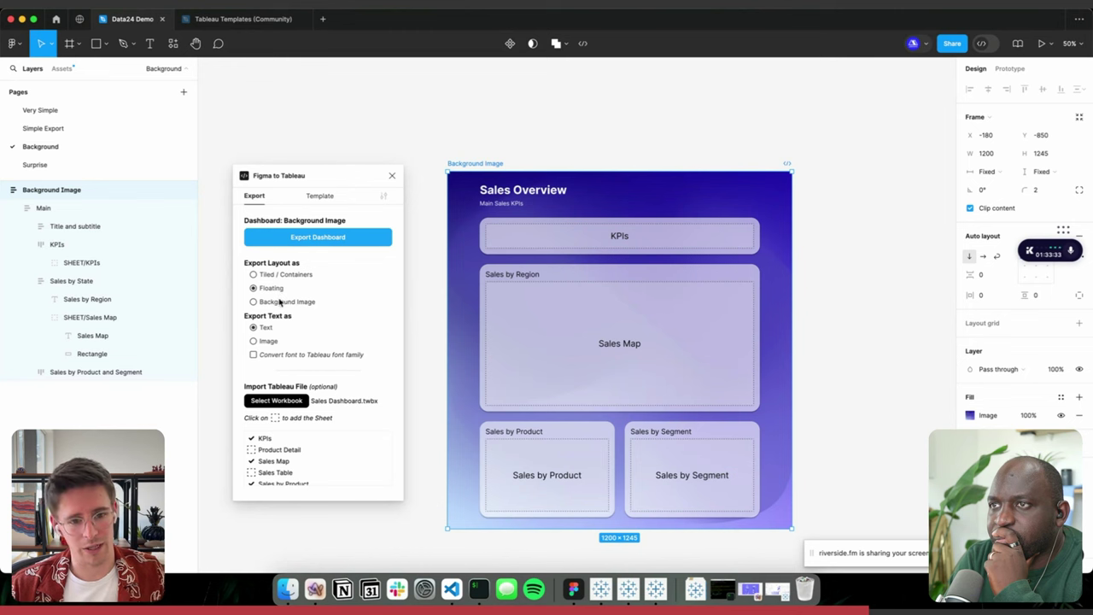
left_click(325, 241)
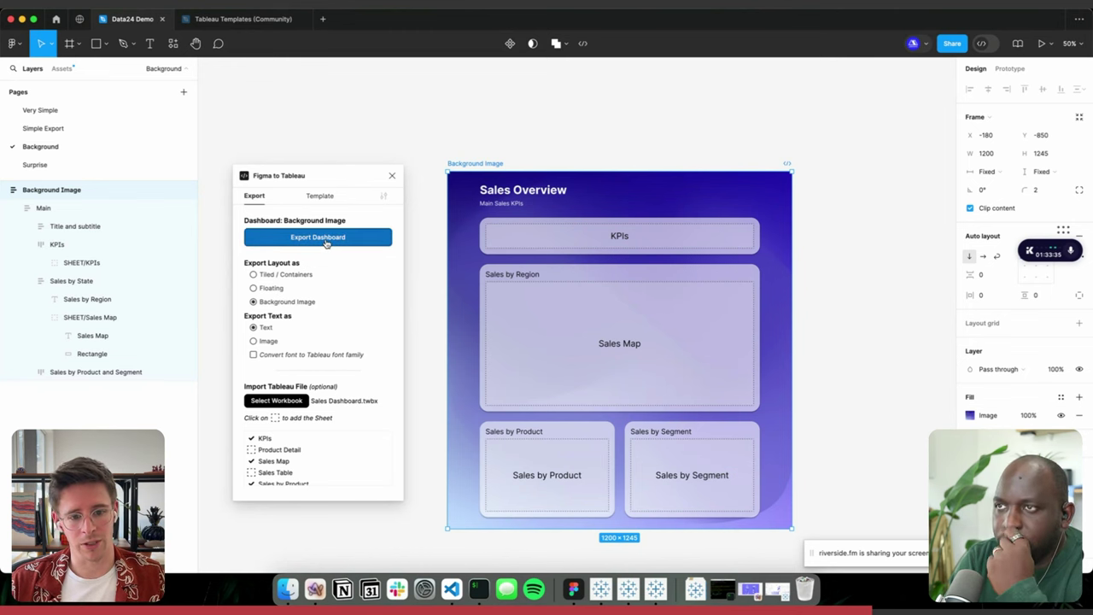
key("Return")
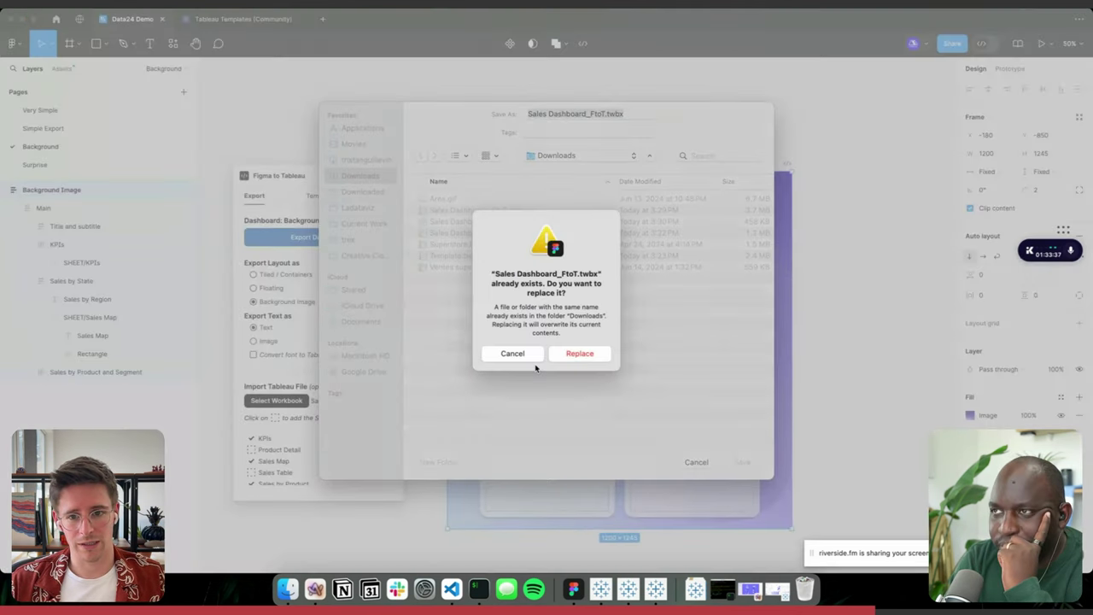
left_click(593, 351)
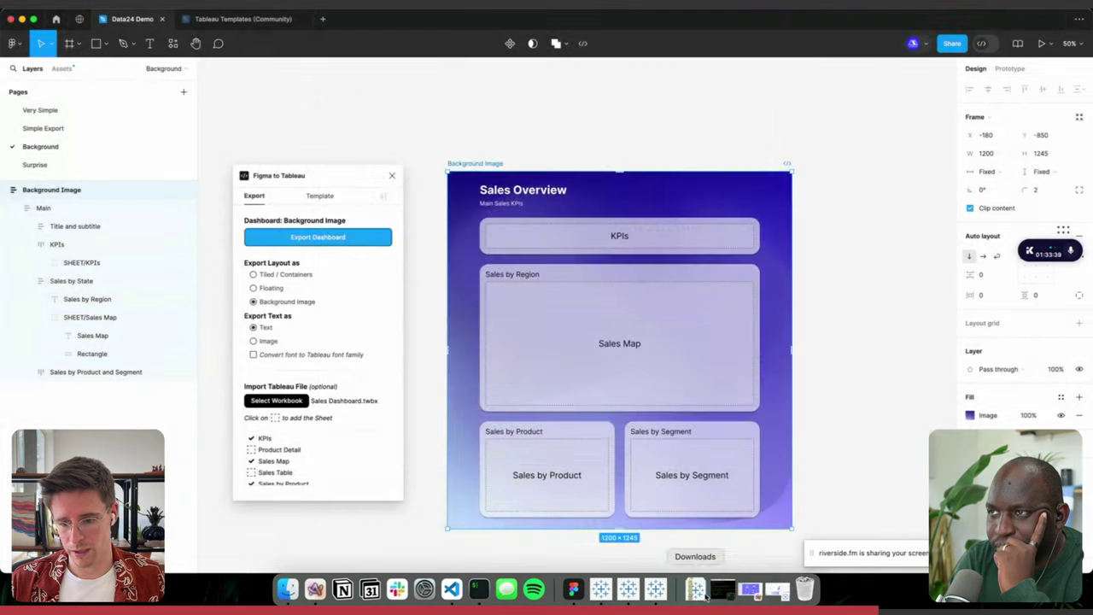
- Open the exported Sales Dashboard_FtoT workbook in Tableau and review the dashboard from the KPIs to the Sales by Segment chart
left_click(696, 585)
left_click(699, 555)
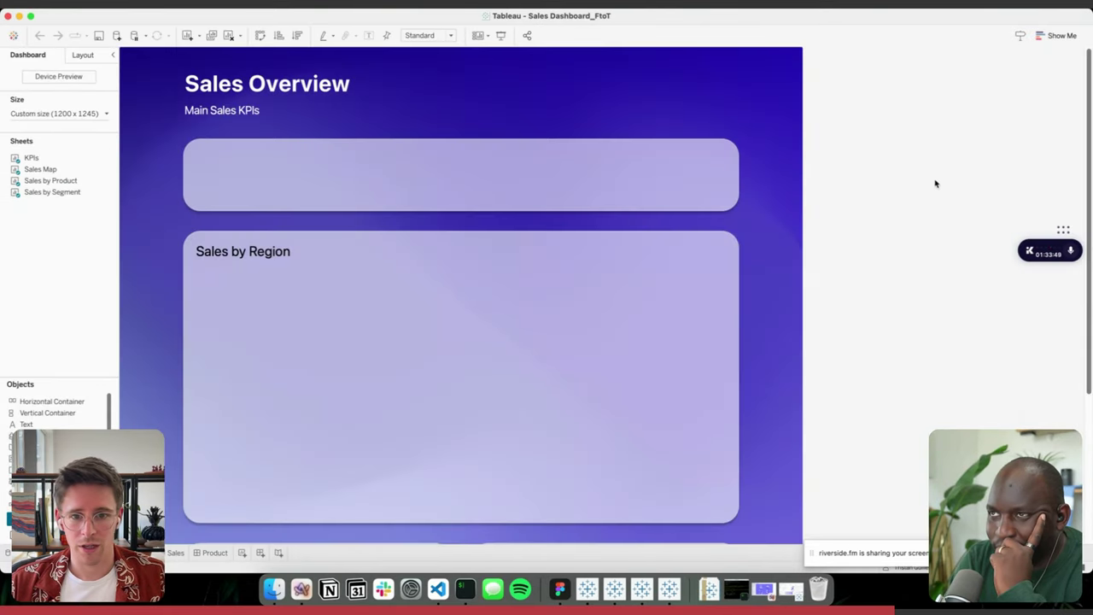
scroll(936, 225, "down", 2)
scroll(937, 225, "down", 5)
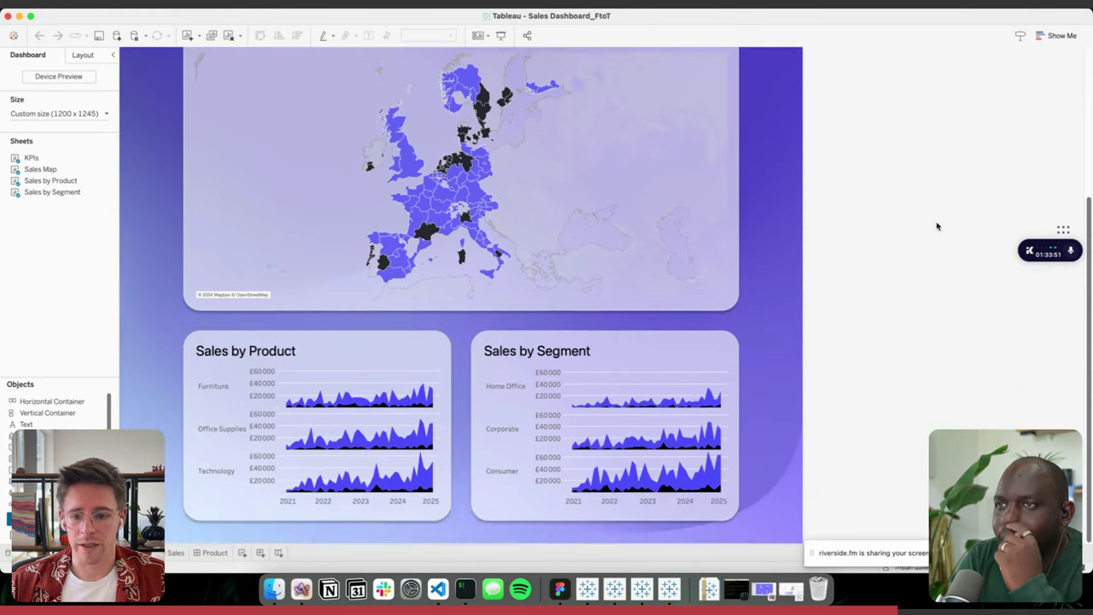
scroll(913, 251, "up", 1)
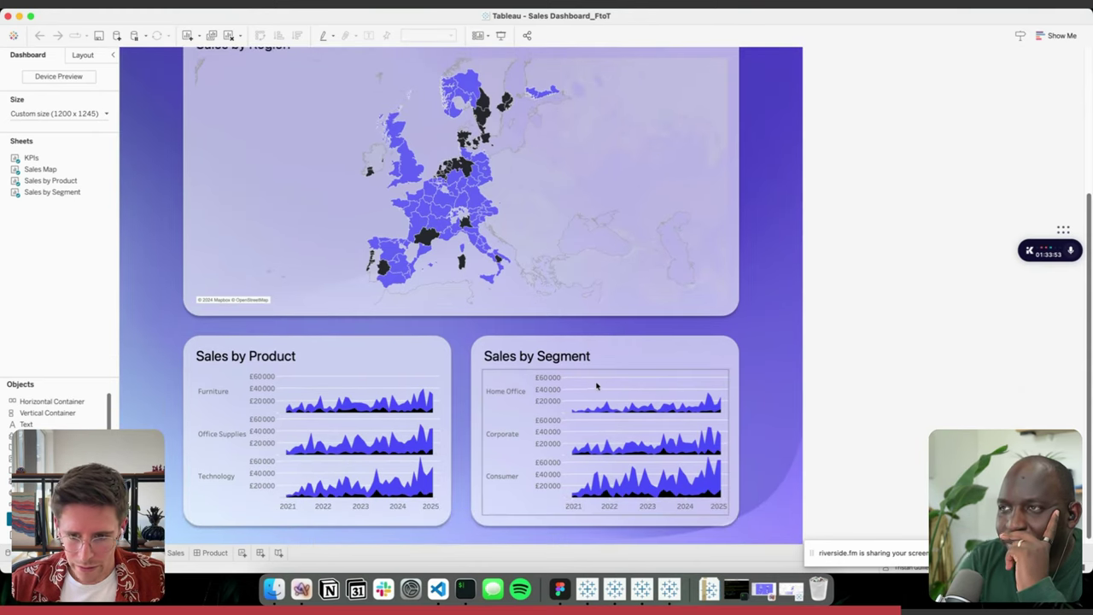
scroll(934, 307, "up", 6)
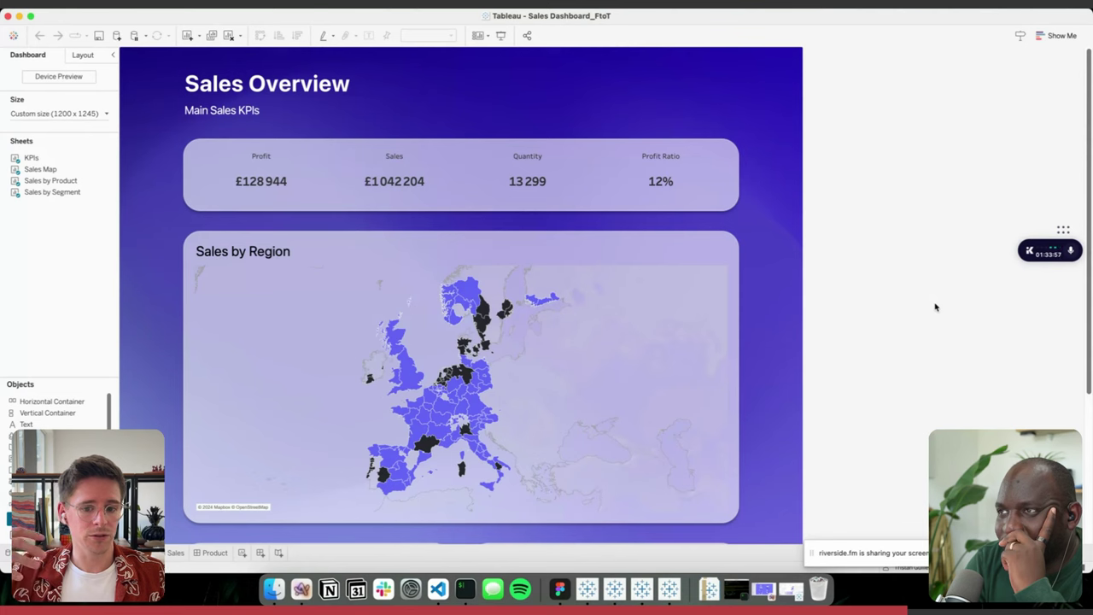
scroll(832, 283, "down", 6)
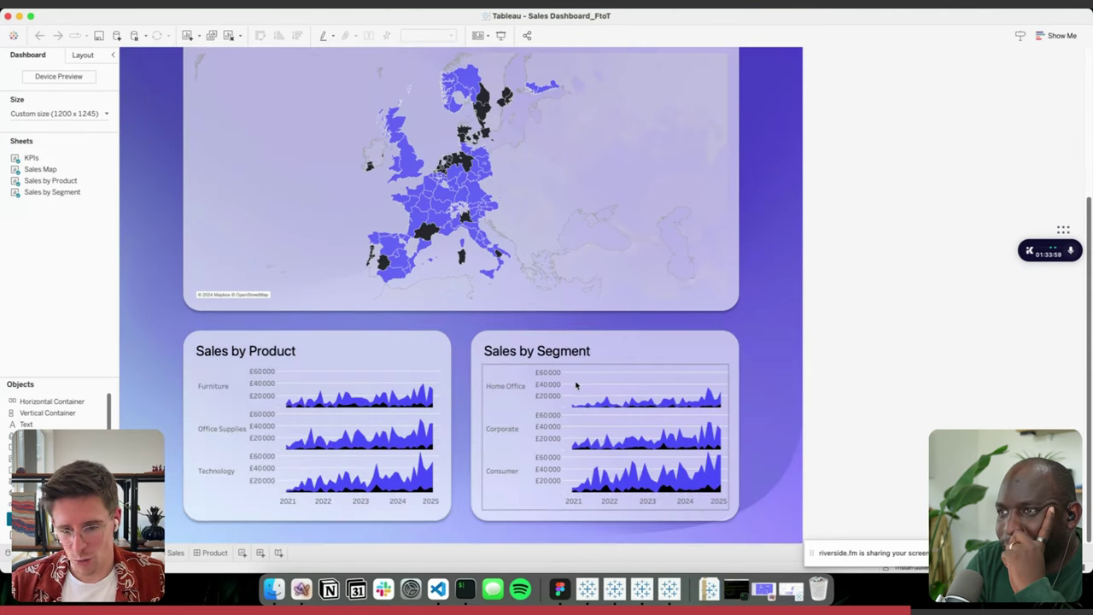
right_click(576, 385)
left_click(806, 306)
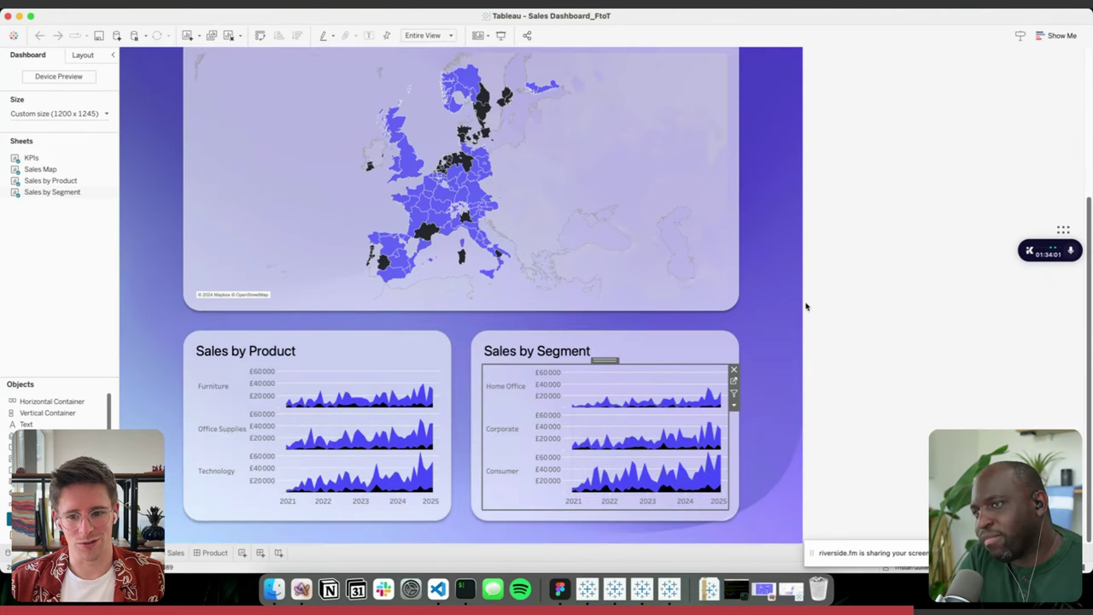
scroll(806, 306, "up", 6)
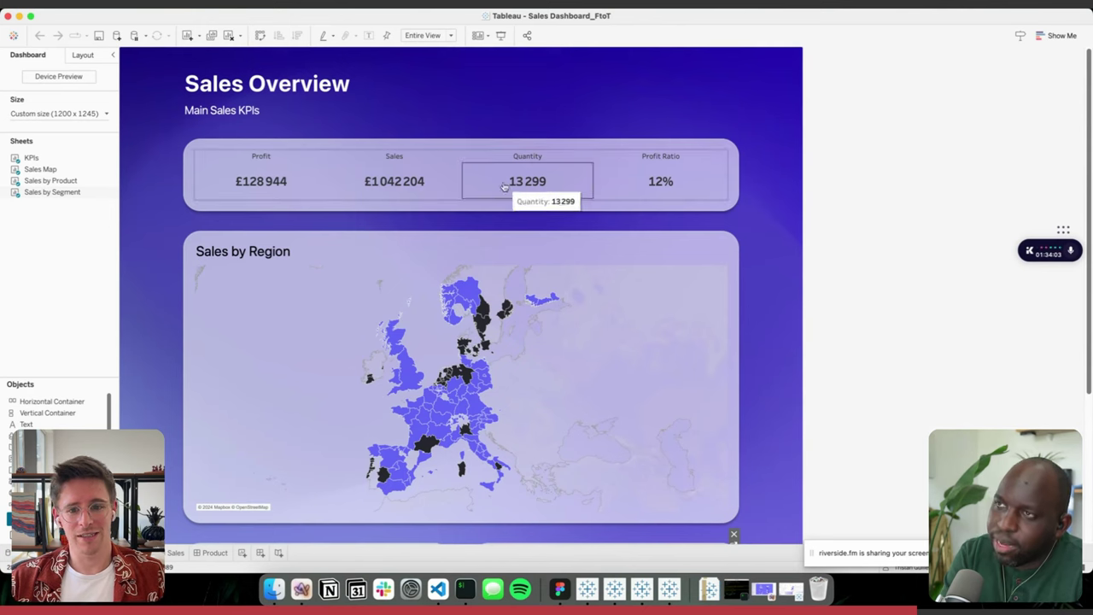
- Try moving the floating KPIs sheet out of its card on the background image, and undo the move
left_click(504, 186)
left_click_drag(456, 144, 466, 53)
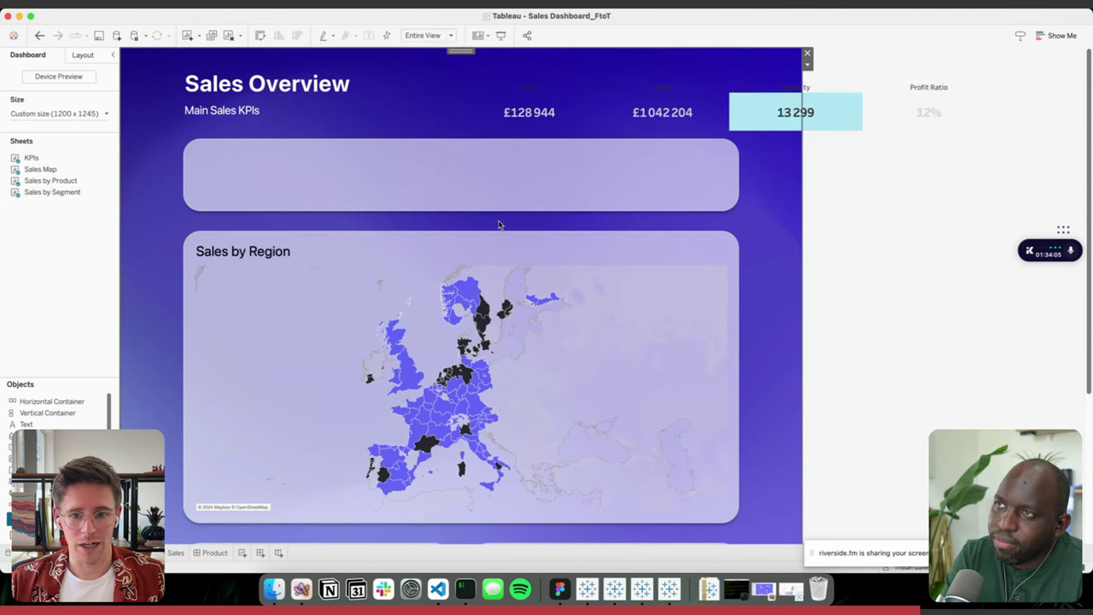
left_click(447, 256)
left_click_drag(456, 259, 222, 239)
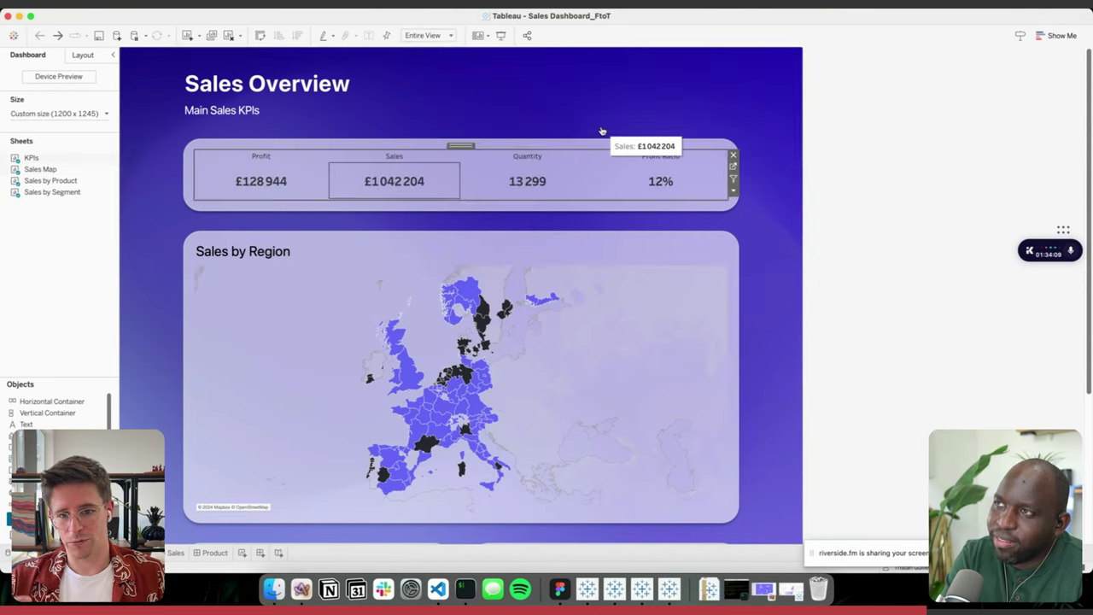
- Switch to Figma to look at the Background Image frame again, and return to the exported dashboard in Tableau
key("super+Tab")
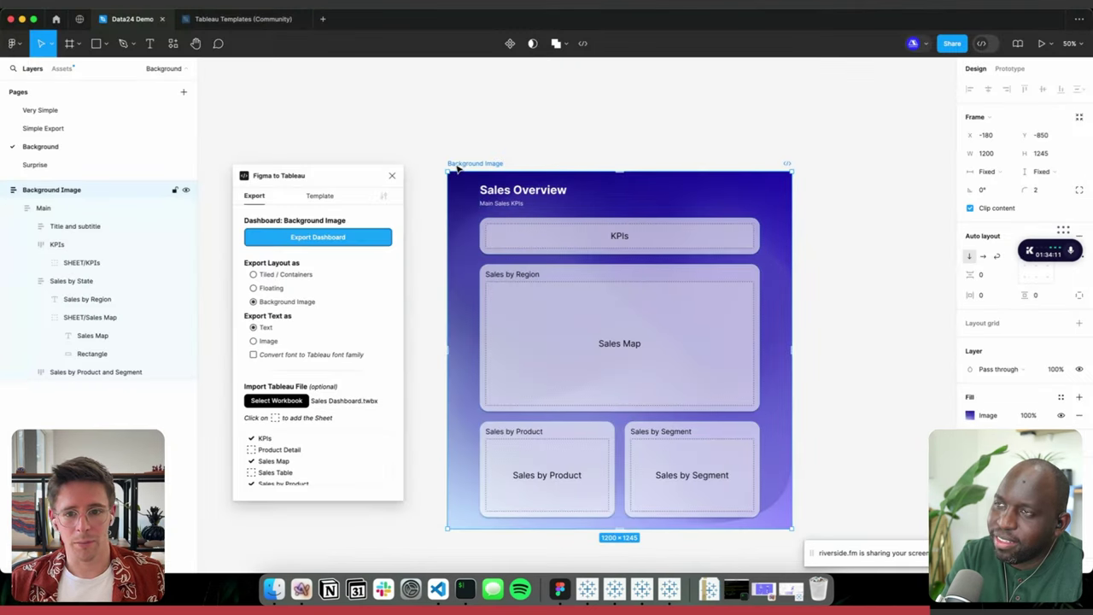
scroll(723, 210, "right", 5)
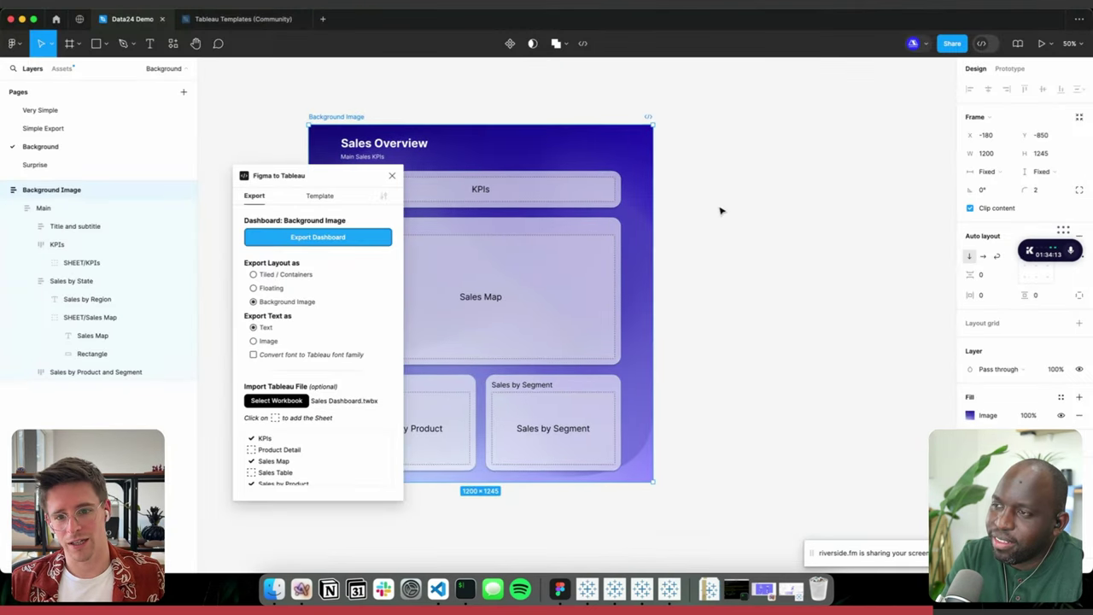
scroll(725, 175, "right", 2)
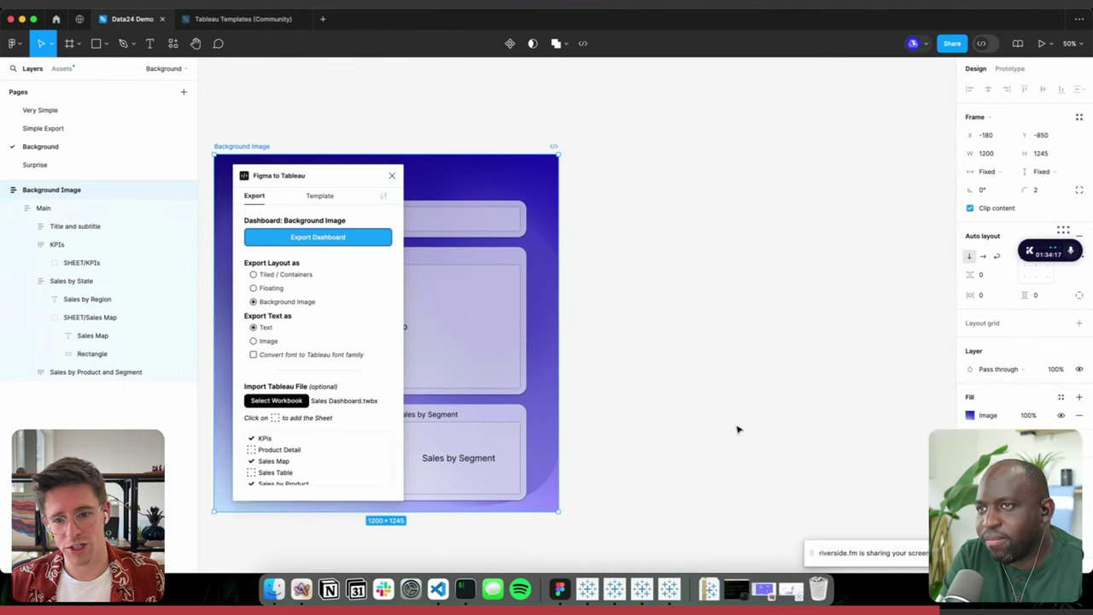
key("super+Tab")
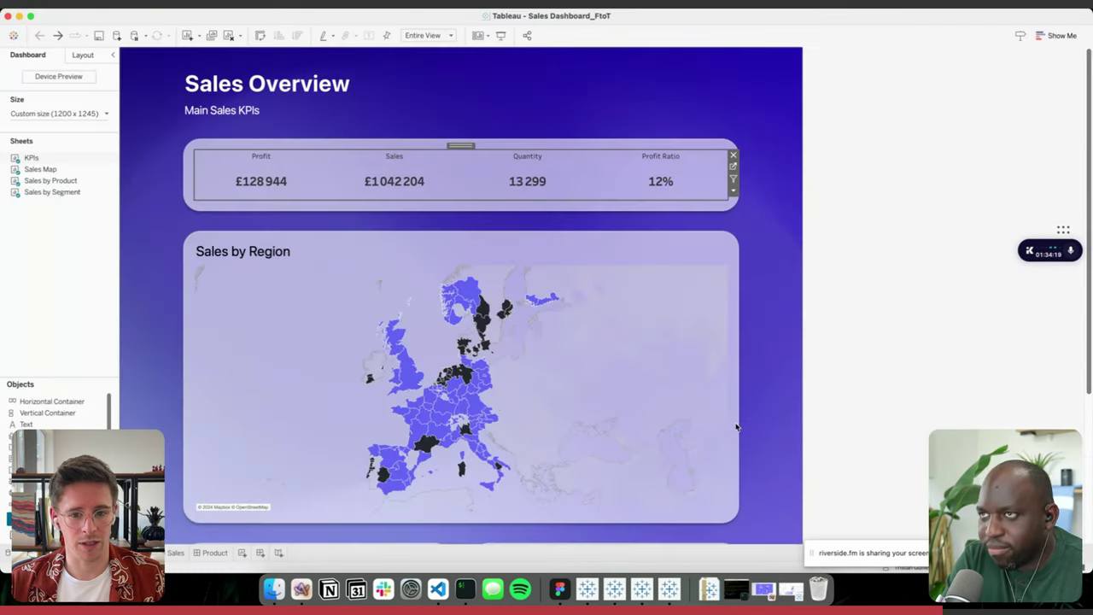
- Compare the exported Tableau dashboard with the Background Image frame in Figma
scroll(921, 300, "down", 5)
scroll(924, 299, "up", 5)
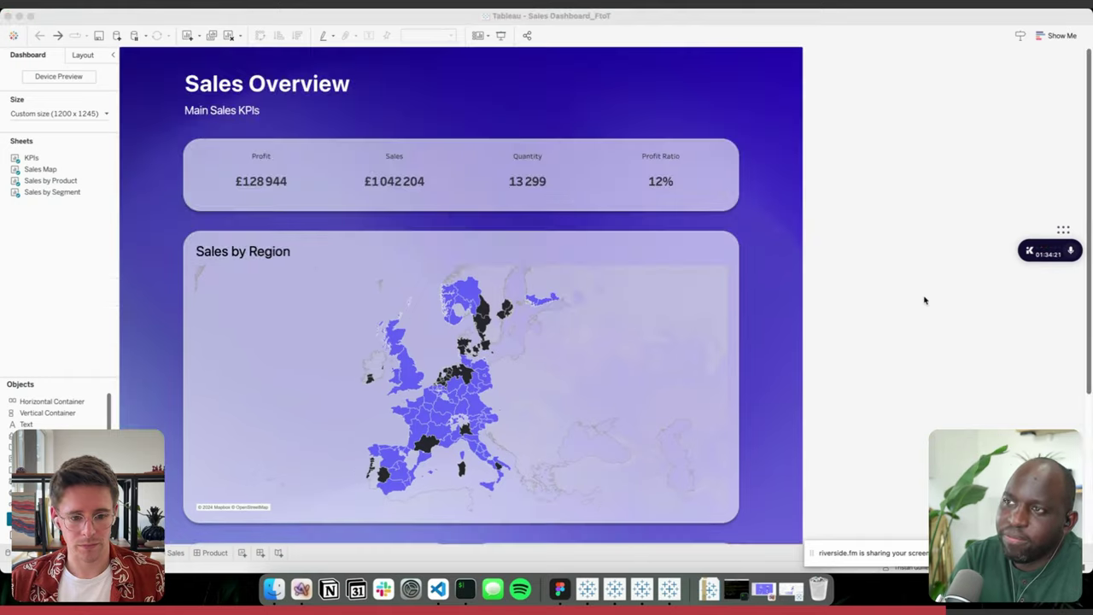
key("super+Tab")
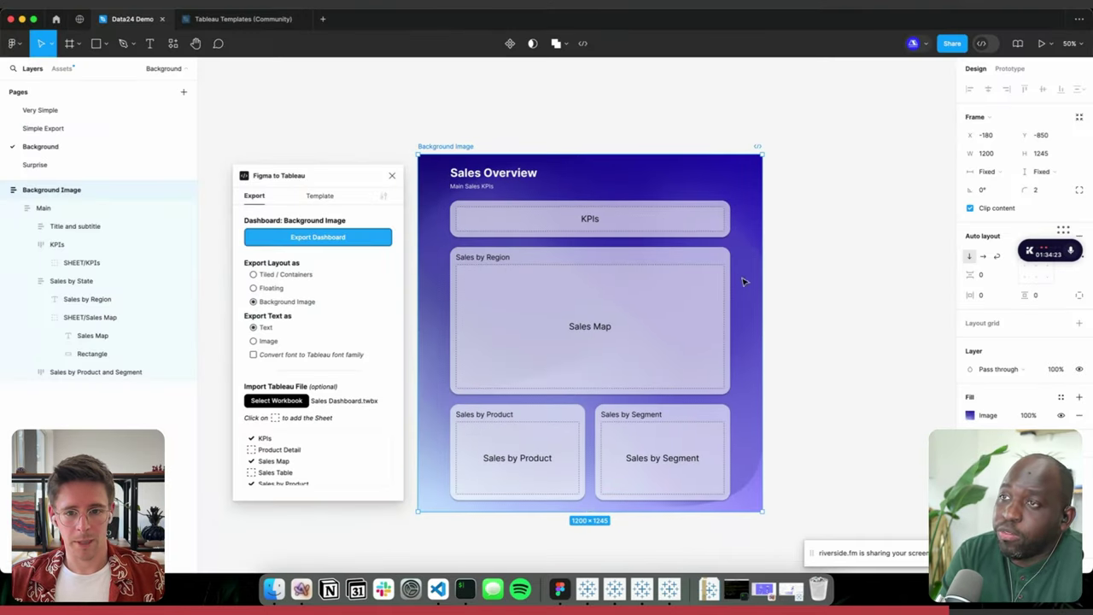
key("super+Tab")
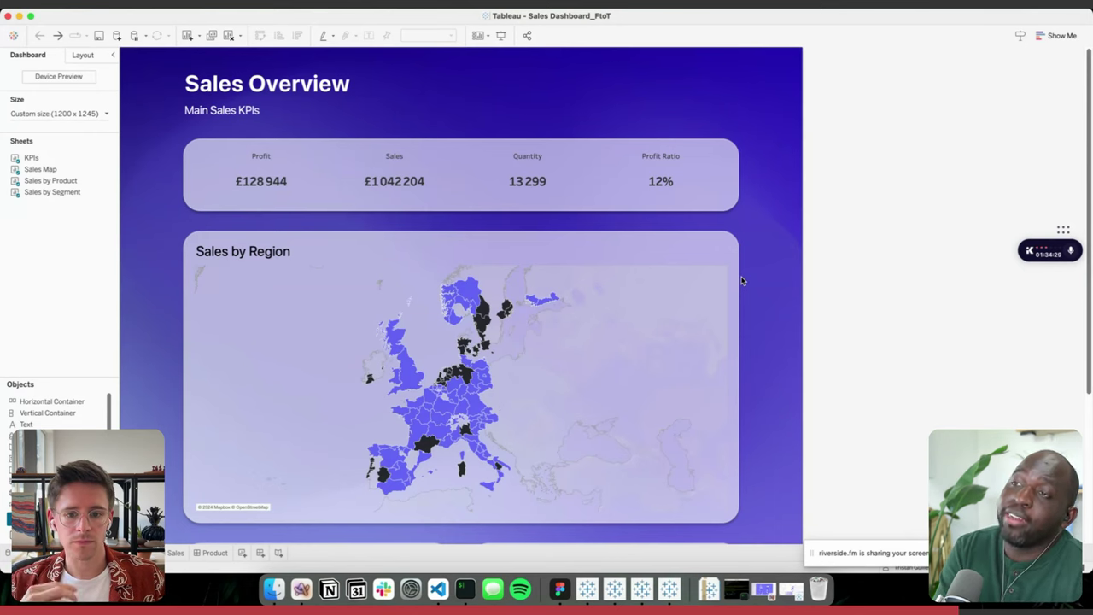
left_click(786, 297)
key("super+Tab")
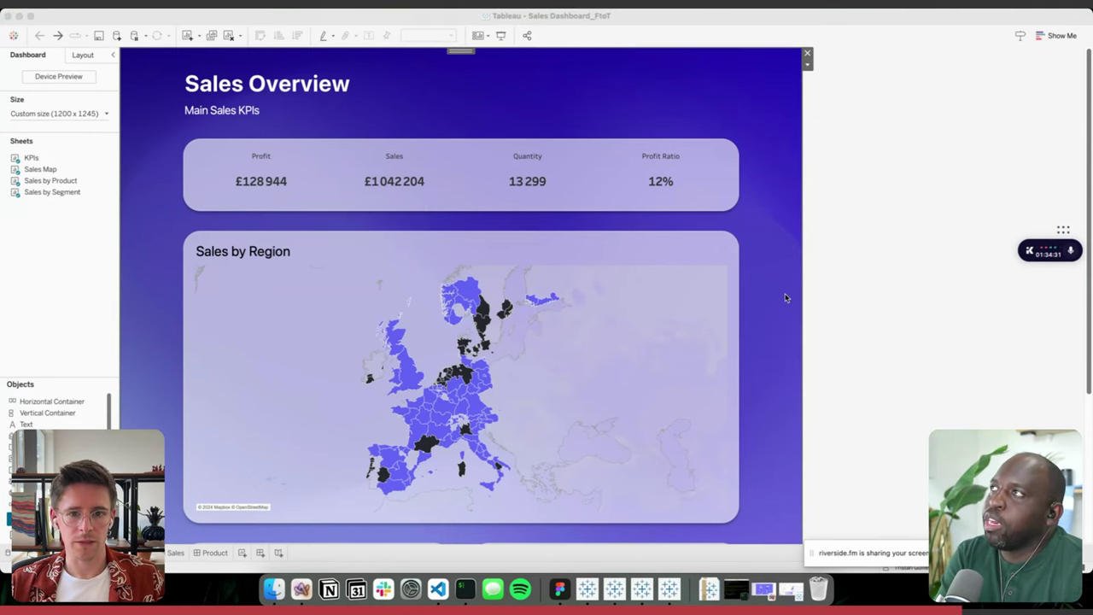
- Review the exported dashboard down to the product and segment charts, and inspect the Sales by Region title's text object
scroll(786, 297, "down", 5)
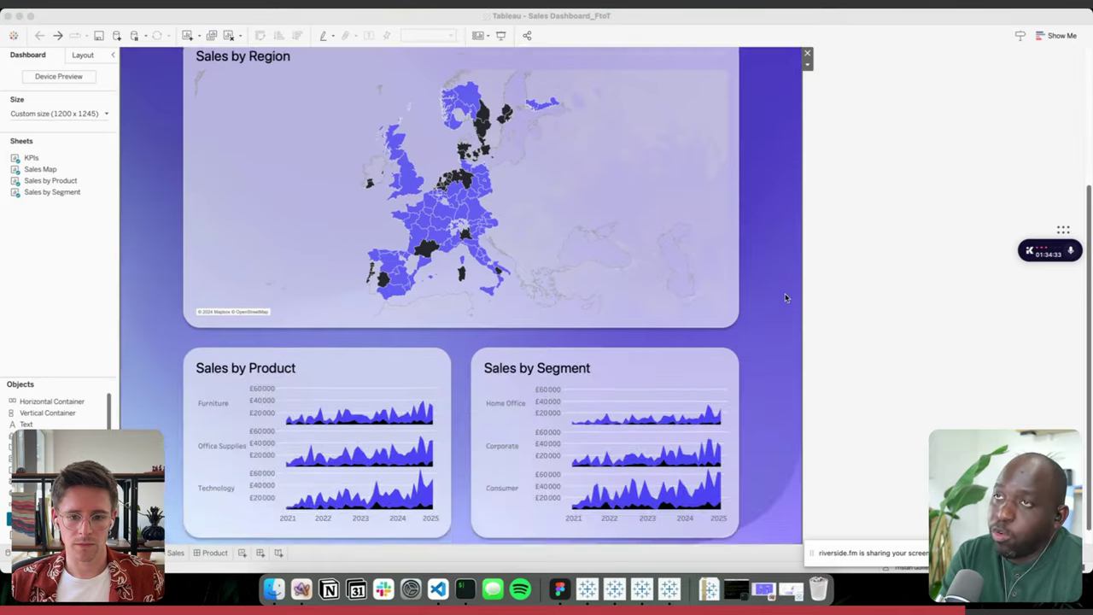
scroll(785, 293, "up", 5)
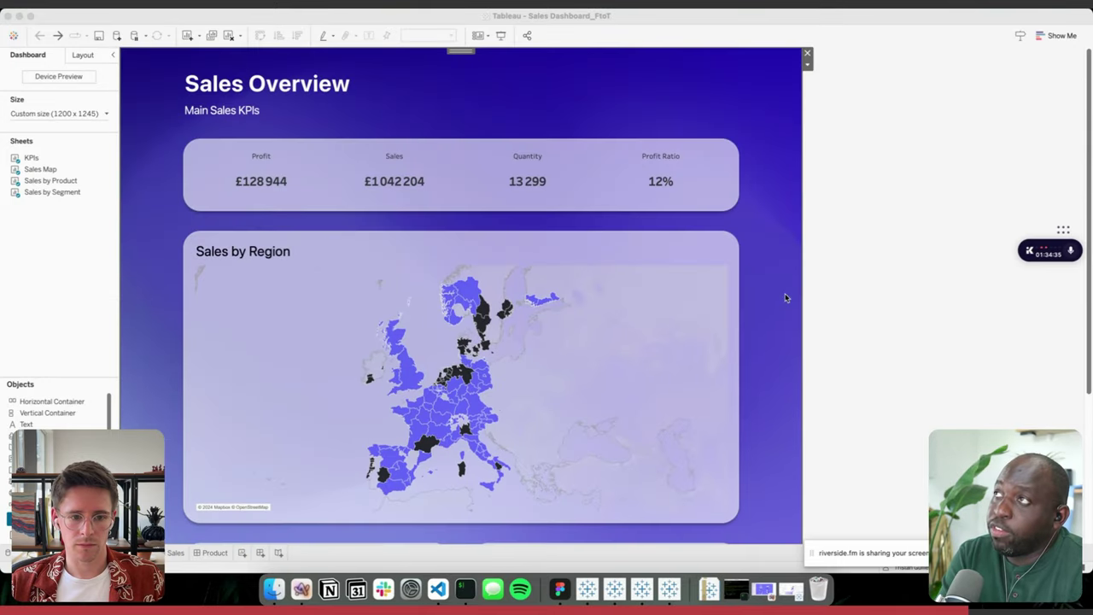
left_click(219, 251)
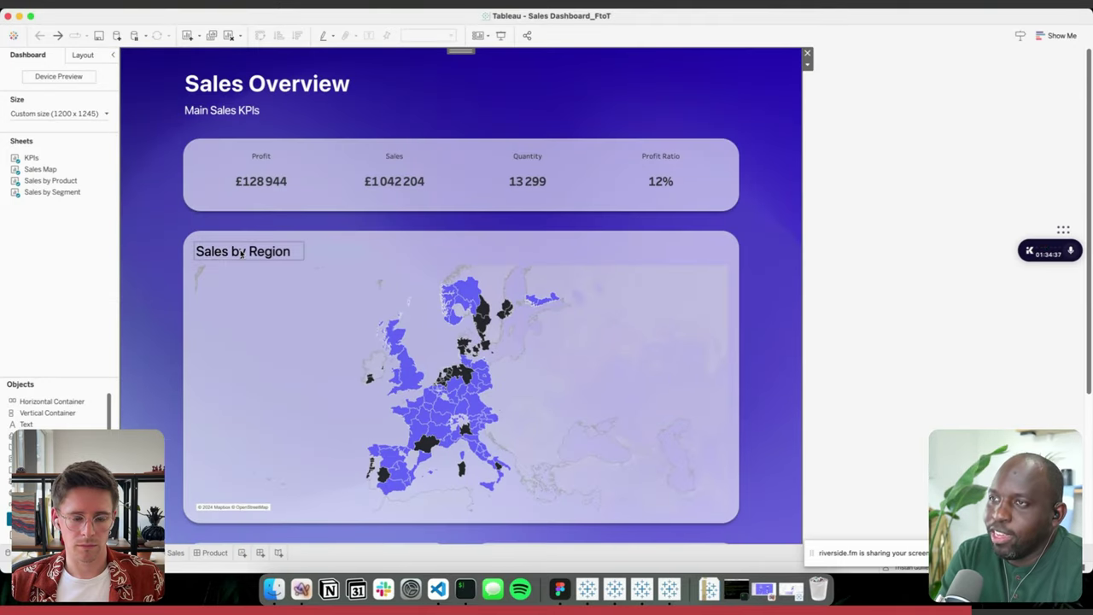
left_click(242, 254)
left_click(762, 246)
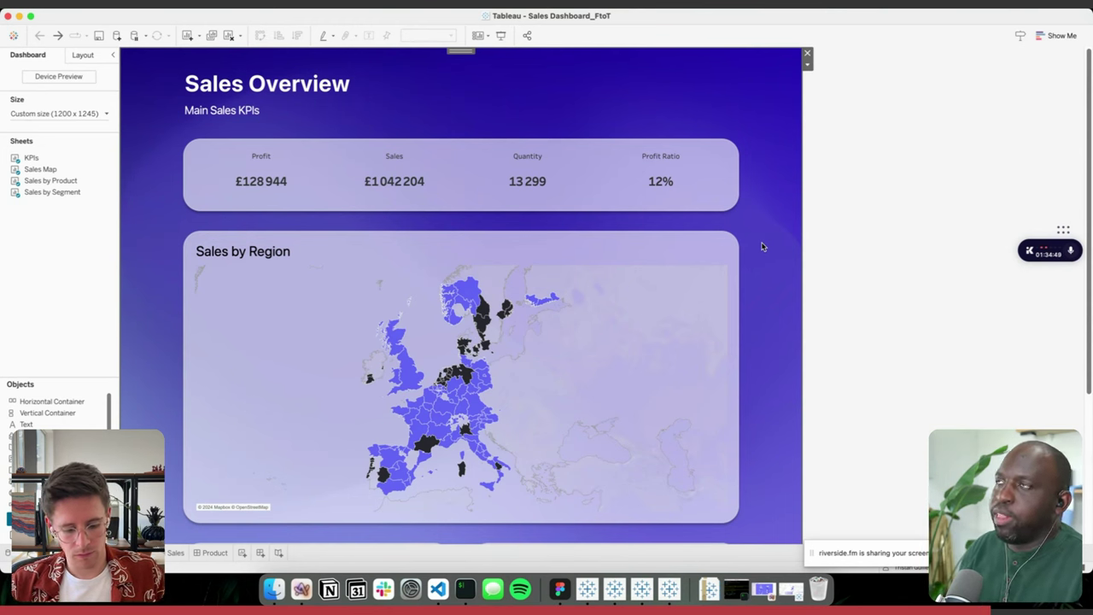
- Switch to Figma, go to the Surprise page, and set the plugin's export layout to Tiled / Containers
key("super+Tab")
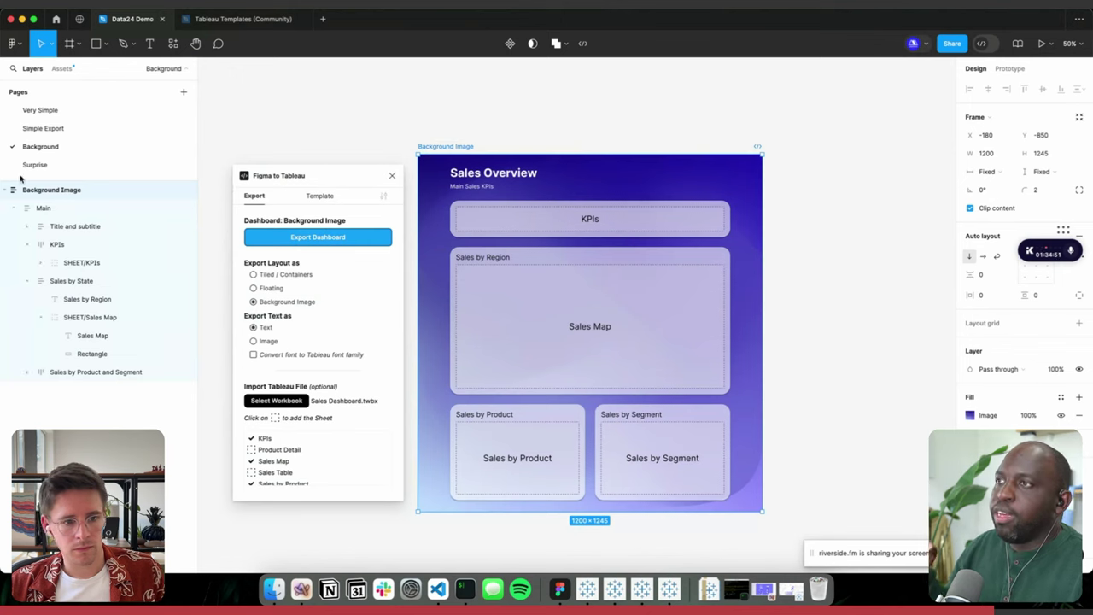
left_click(34, 164)
left_click_drag(318, 177, 275, 143)
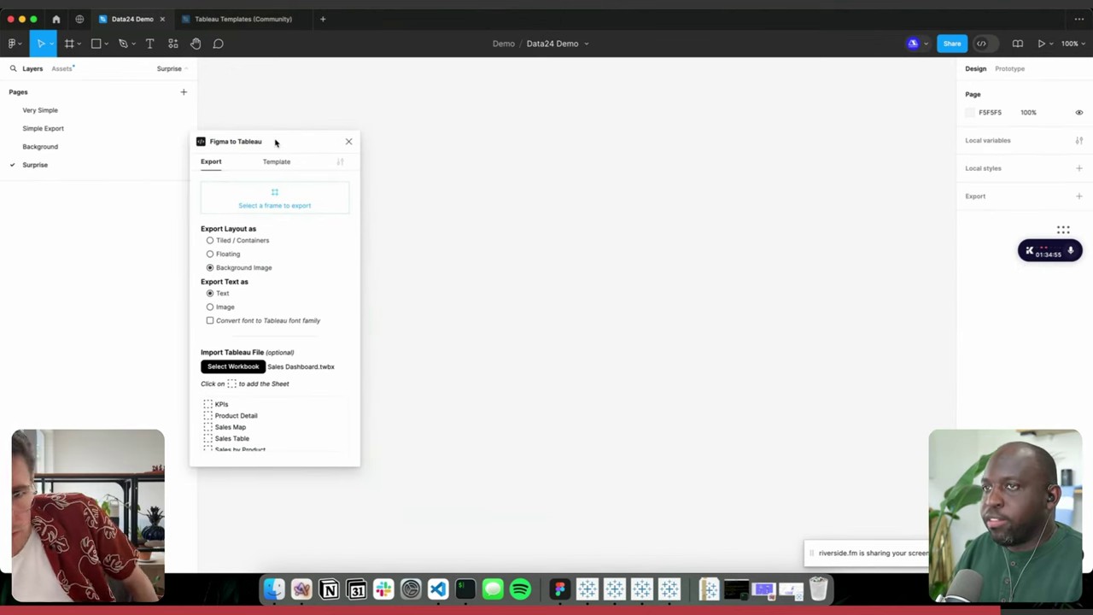
left_click(225, 240)
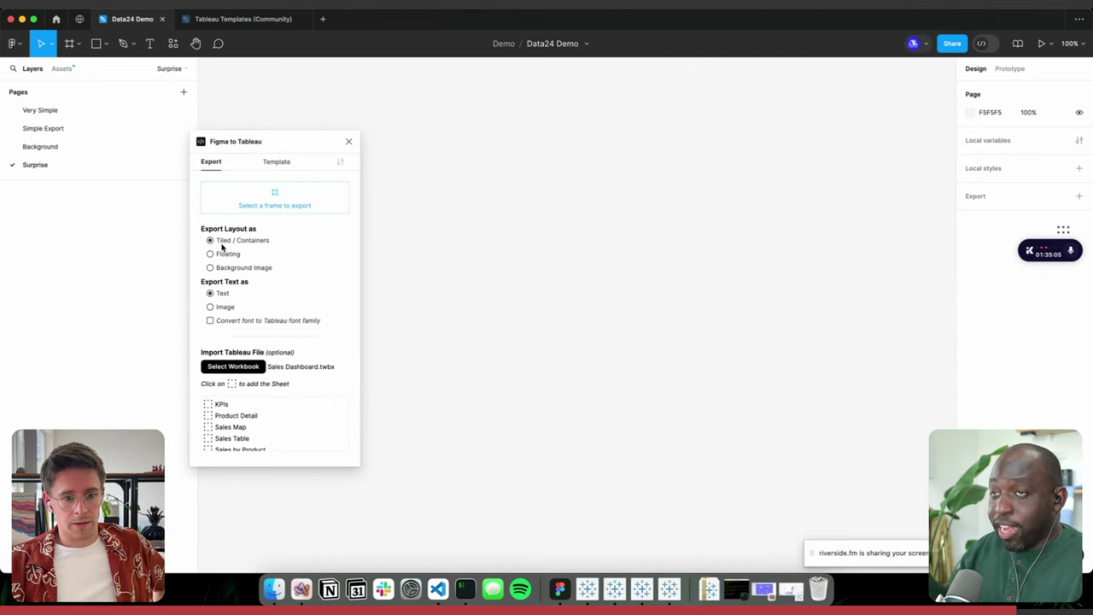
- Return to the Background page and check the Background Image frame's width and height
left_click(86, 145)
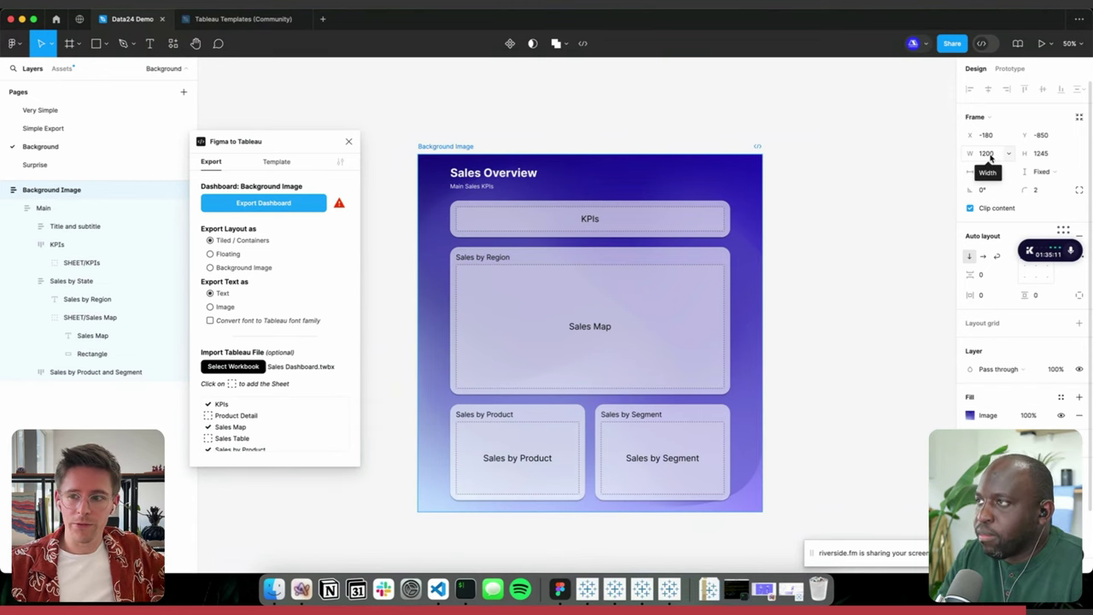
left_click(990, 156)
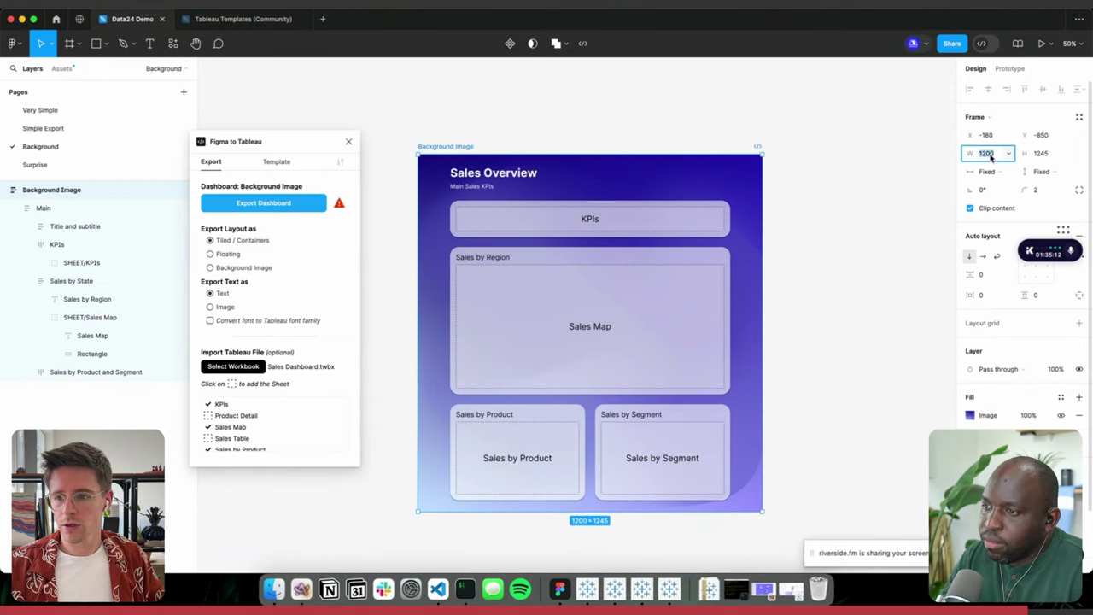
left_click(1041, 155)
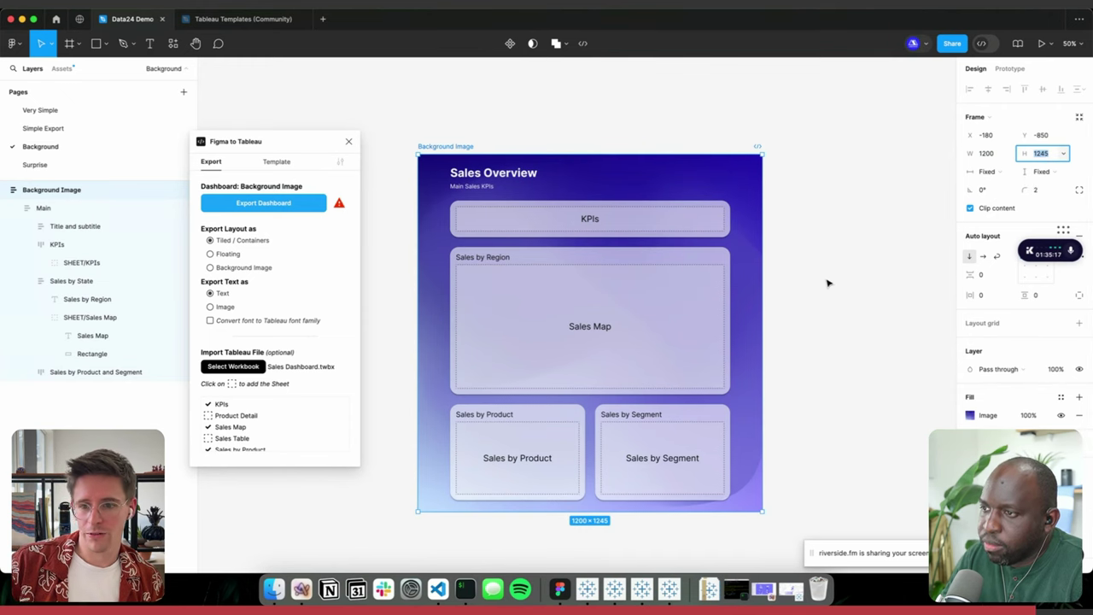
- Inspect the KPIs card and the Sales by Region title inside the Background Image frame
scroll(697, 217, "up", 5)
left_click(722, 189)
double_click(723, 210)
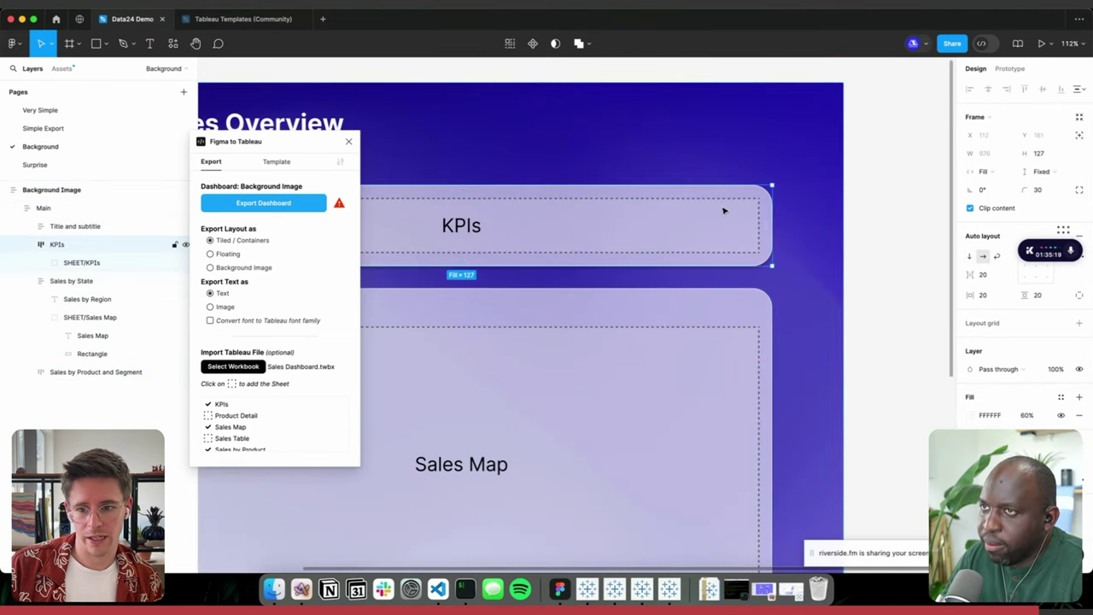
scroll(489, 234, "left", 5)
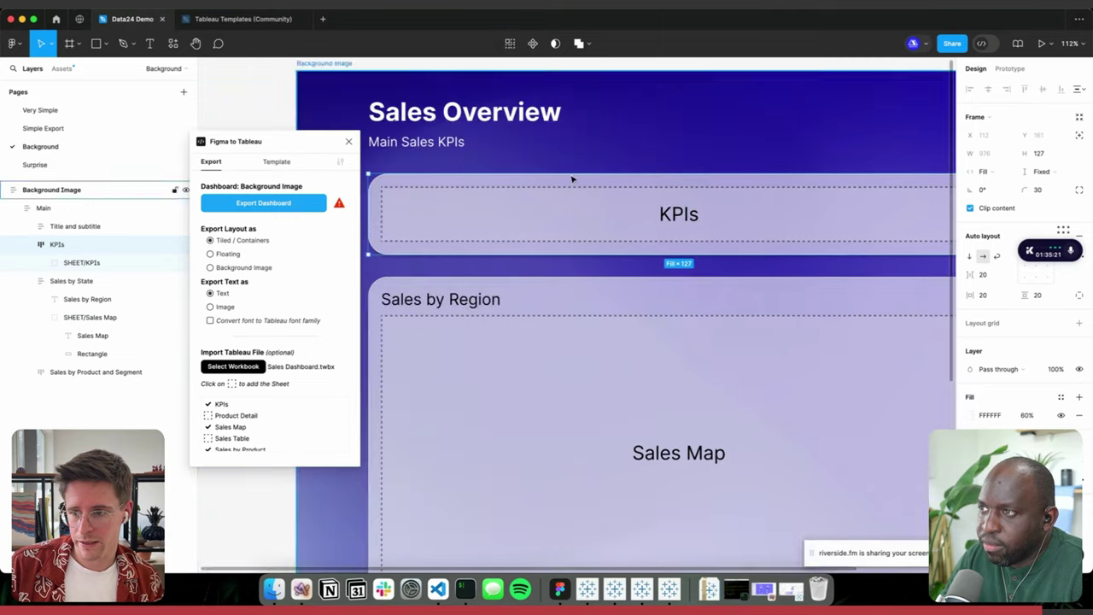
left_click(430, 296)
double_click(441, 300)
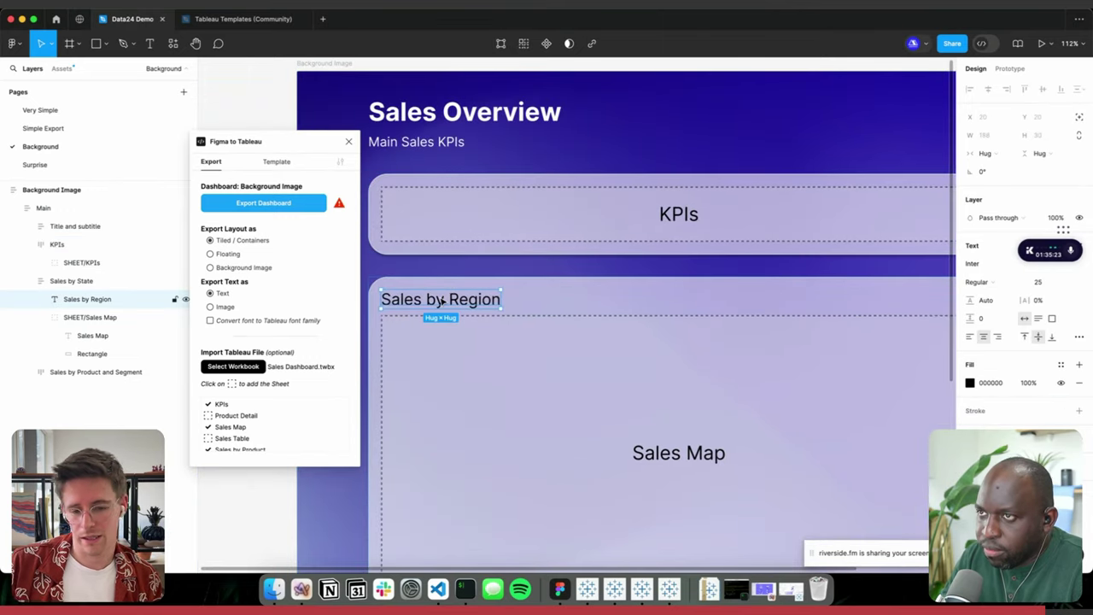
scroll(441, 301, "down", 5)
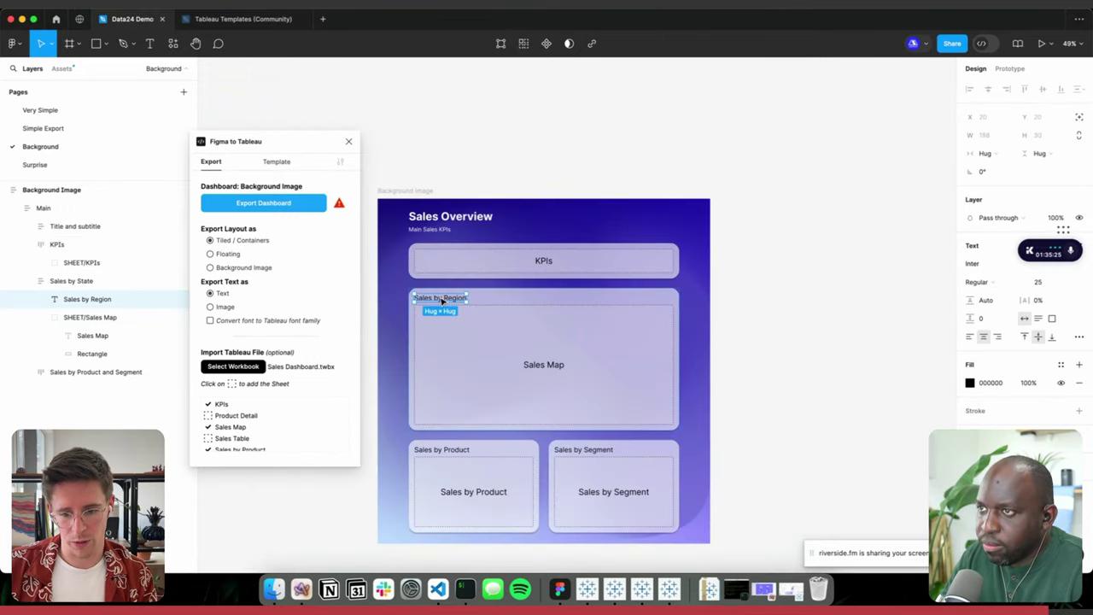
- Switch to Tableau to look over the full exported dashboard again, and return to Figma
left_click(670, 589)
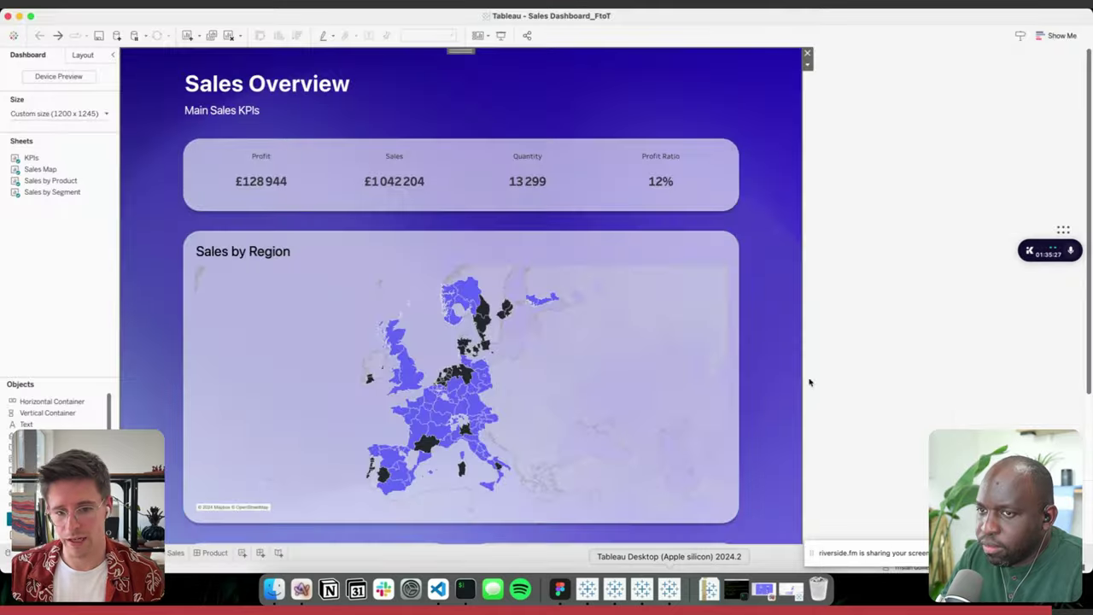
scroll(901, 337, "down", 5)
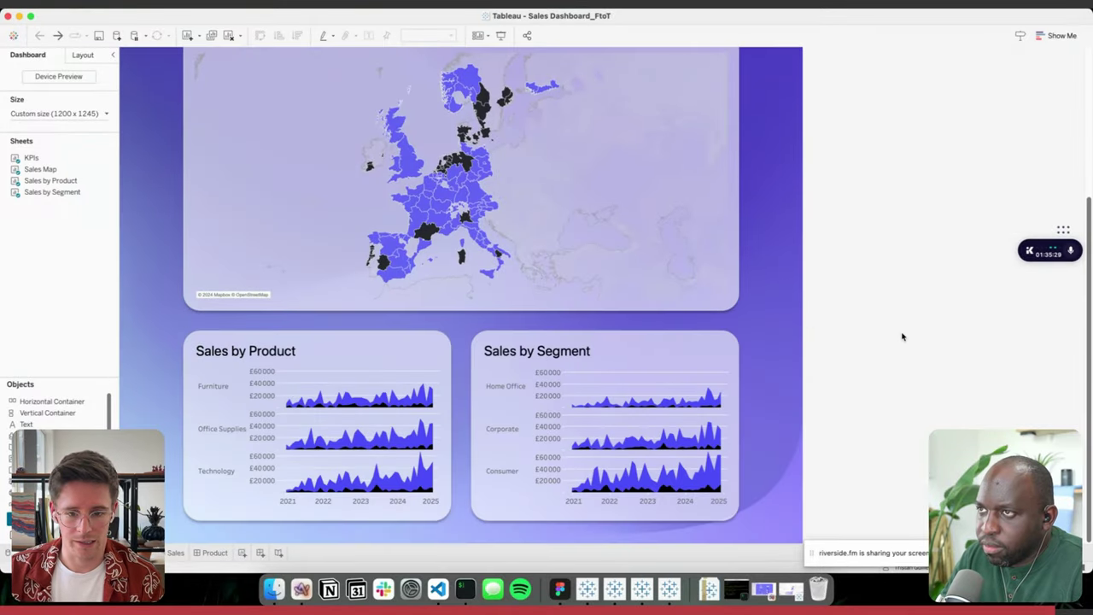
scroll(902, 337, "up", 3)
key("super+Tab")
key("super+Tab")
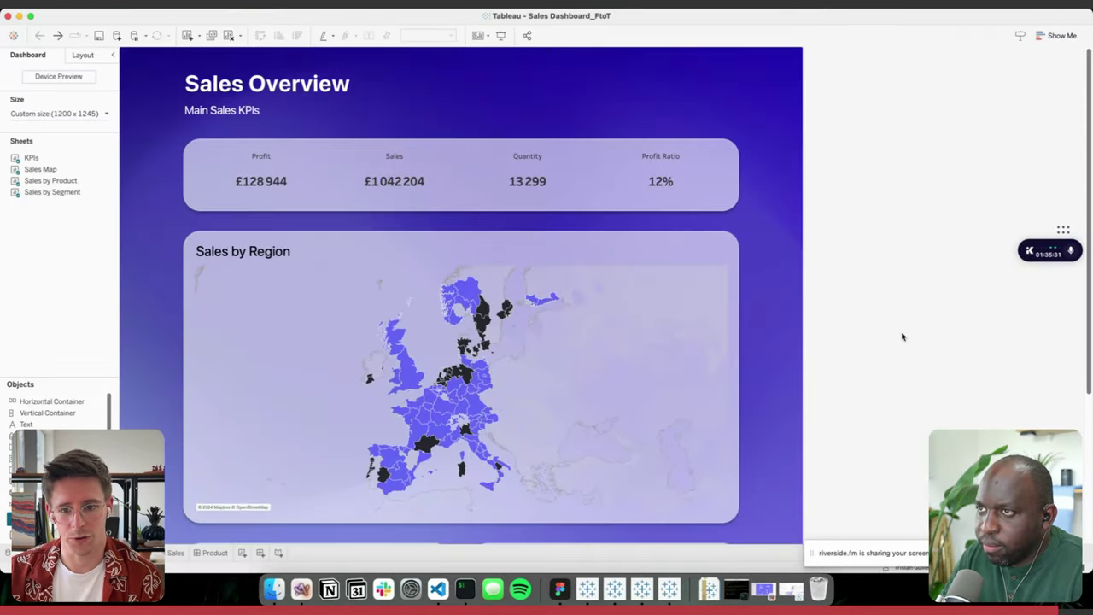
key("super+Tab")
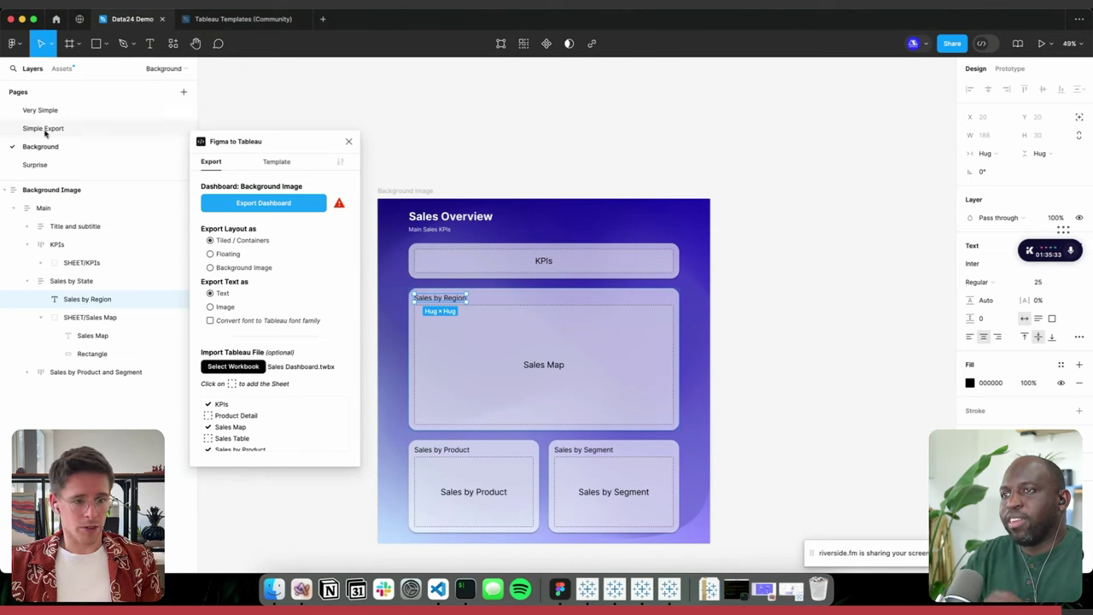
- Look at the Main and Sales by Product and Segment containers on the Simple Export page, and revisit the Background page
left_click(36, 165)
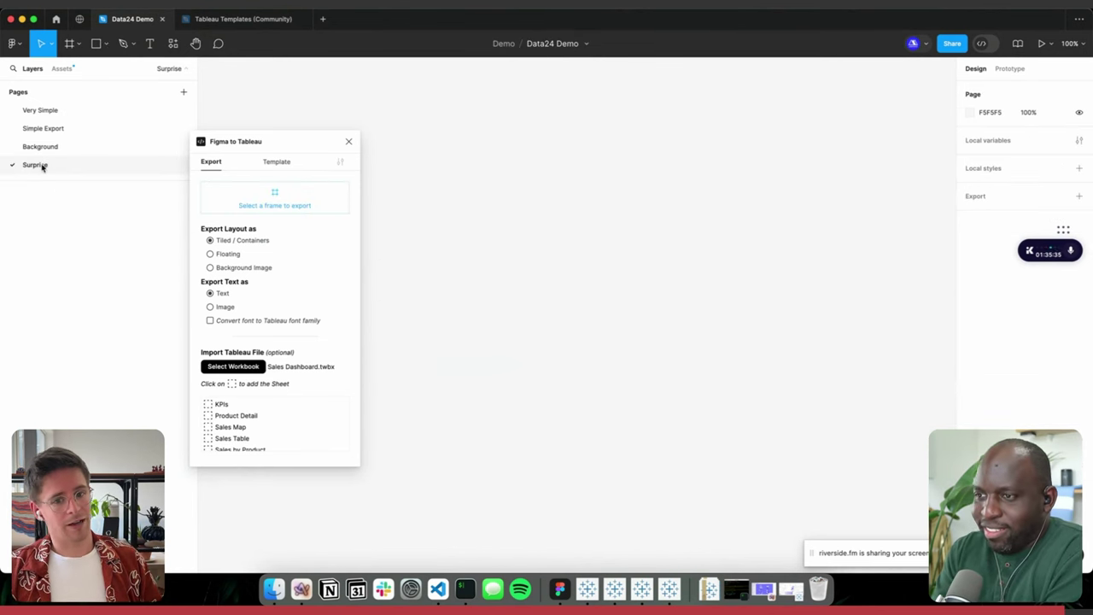
left_click(43, 128)
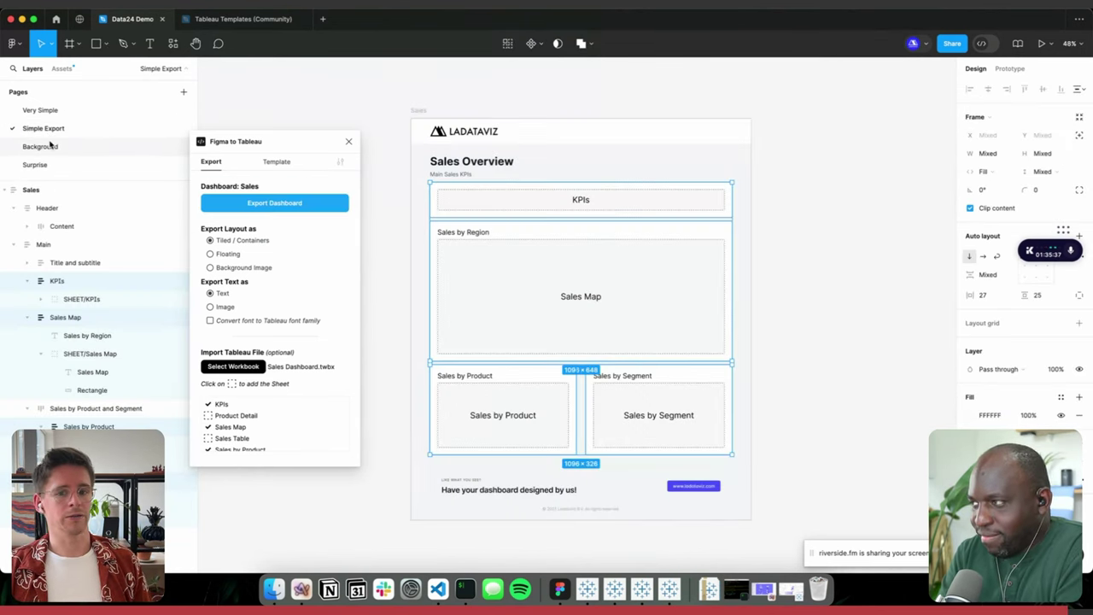
left_click(811, 292)
left_click(537, 333)
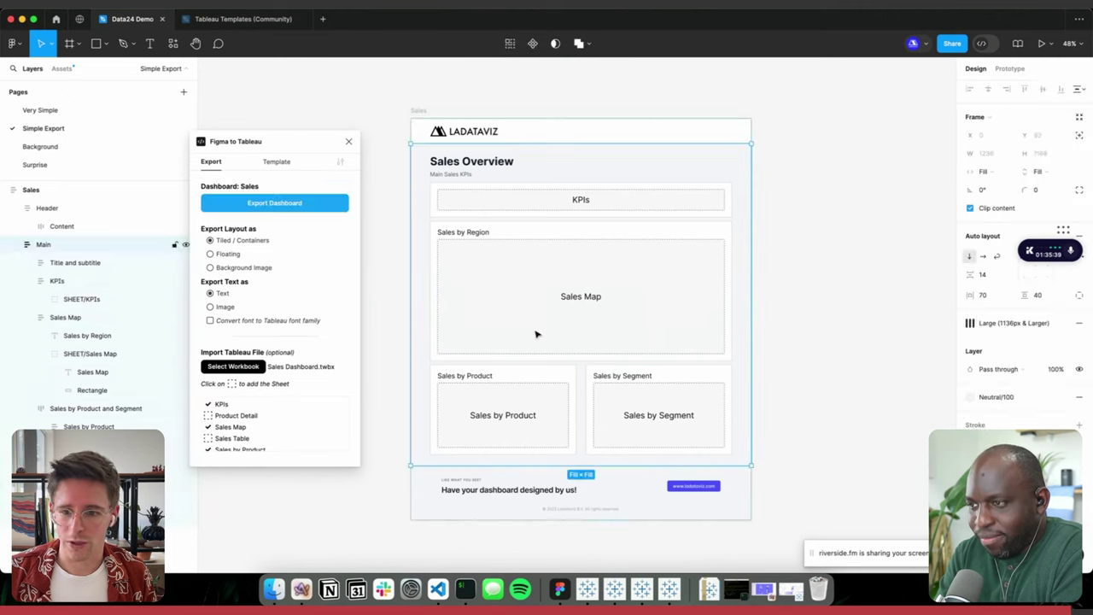
left_click(572, 395)
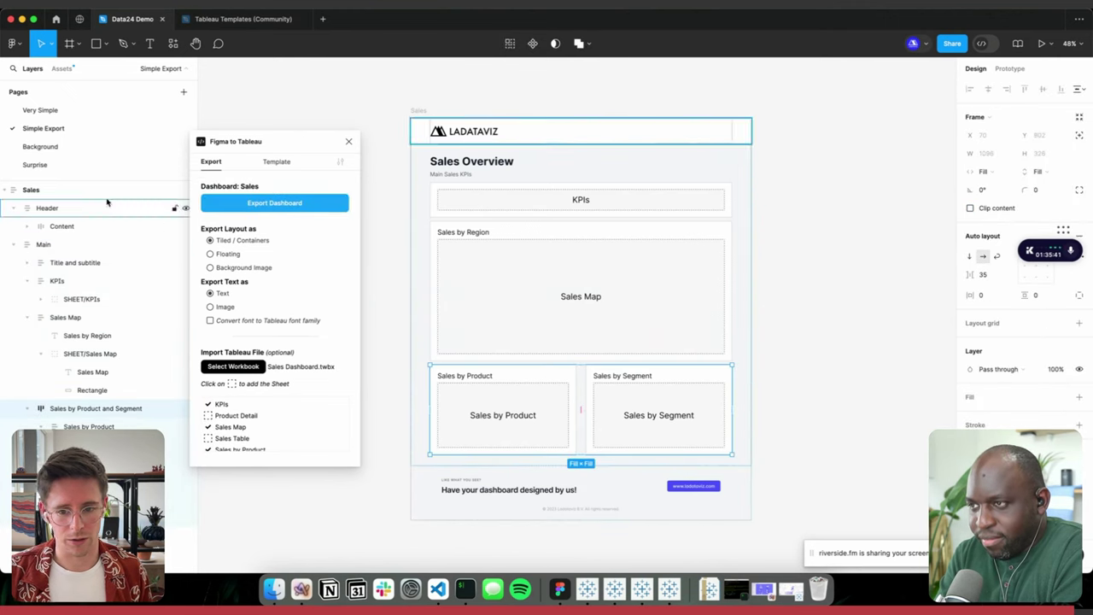
left_click(68, 146)
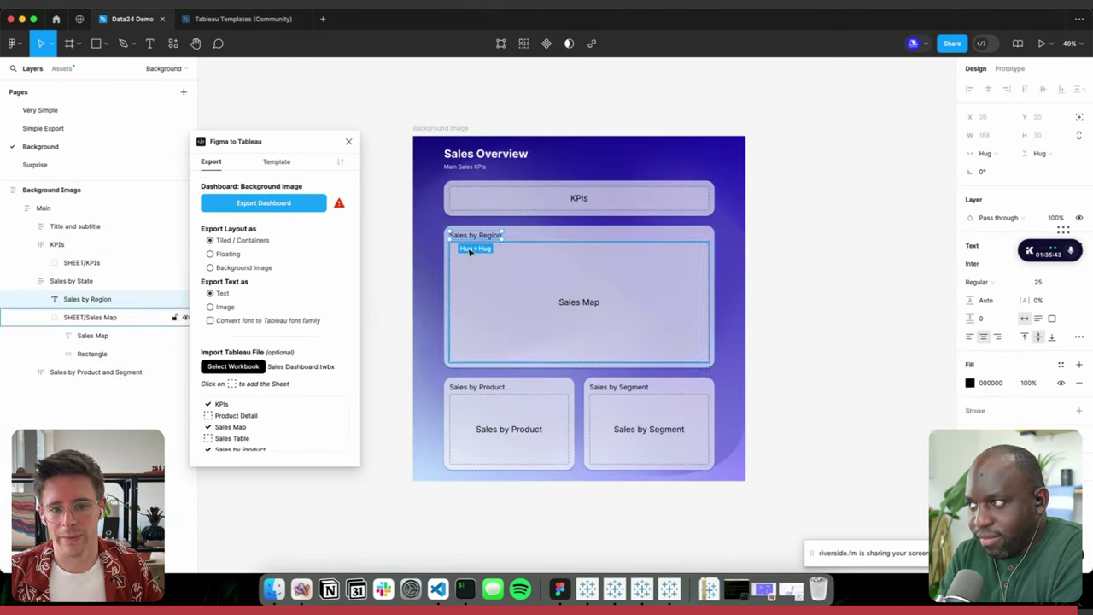
- Open the plugin's template generator on the Surprise page and browse the available worksheet layouts
left_click(44, 166)
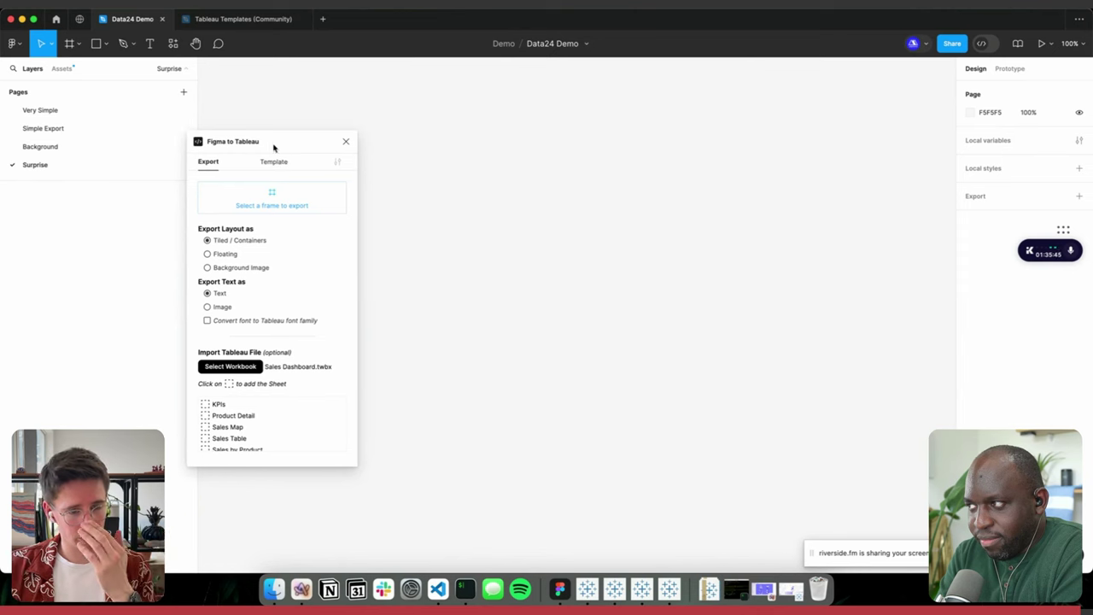
left_click_drag(286, 147, 264, 148)
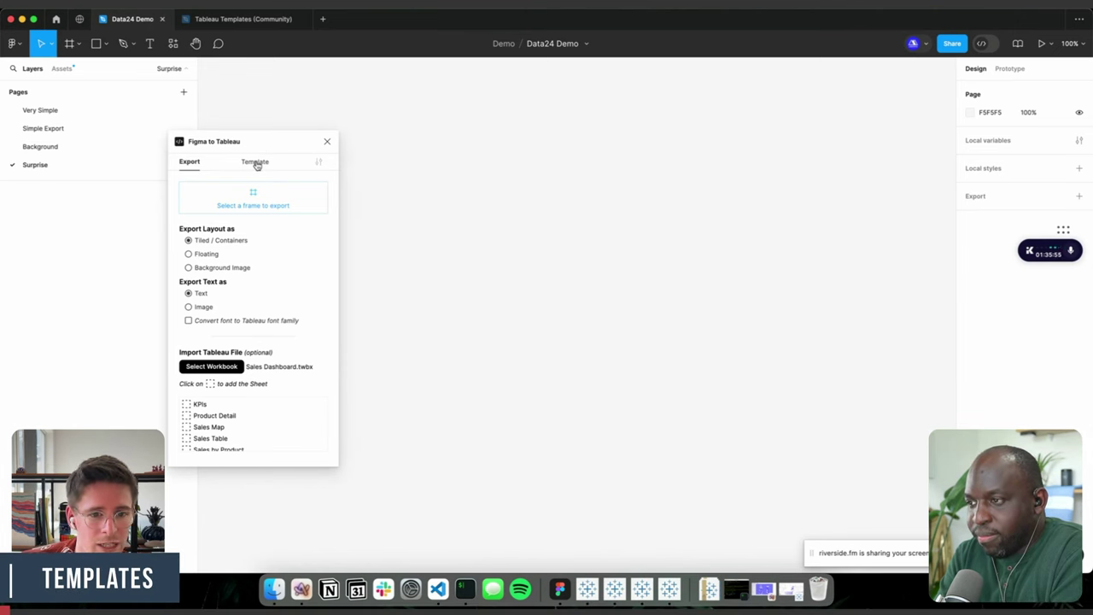
left_click(256, 164)
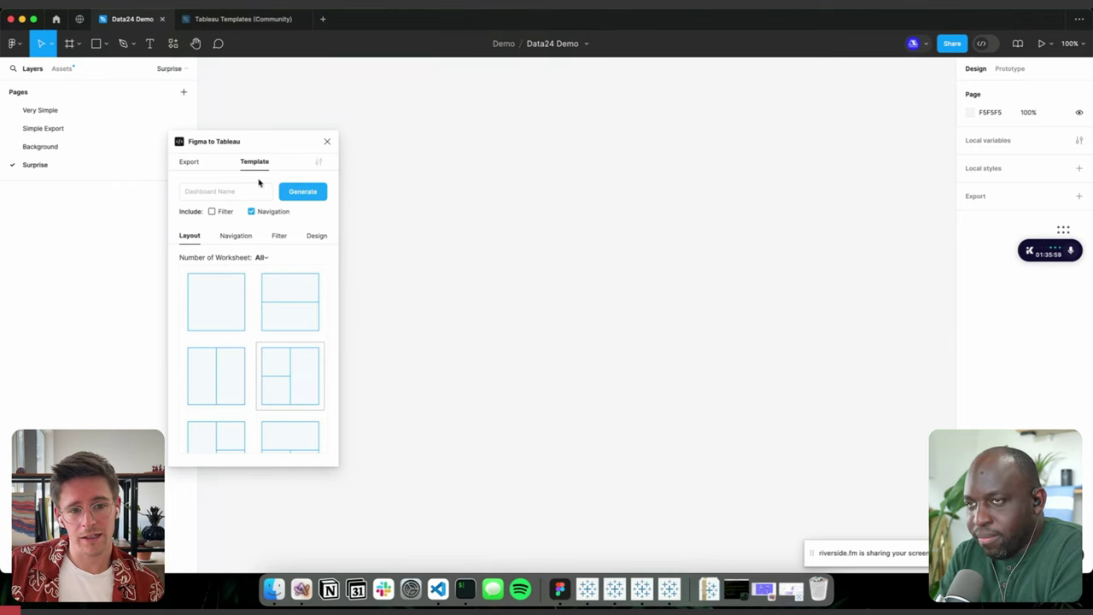
scroll(225, 358, "down", 4)
scroll(266, 405, "up", 4)
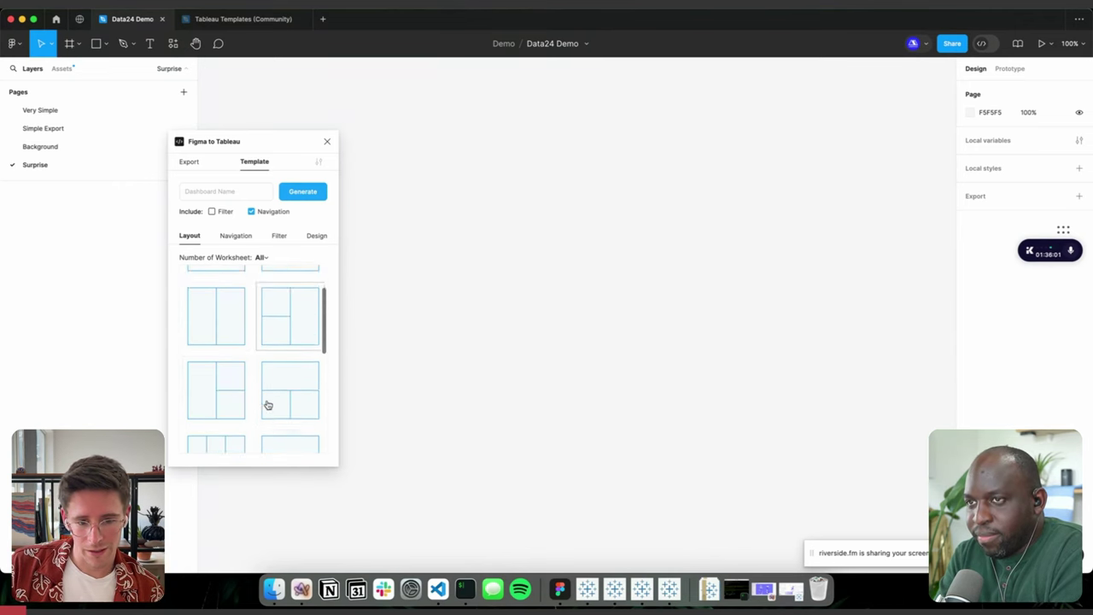
scroll(250, 342, "down", 5)
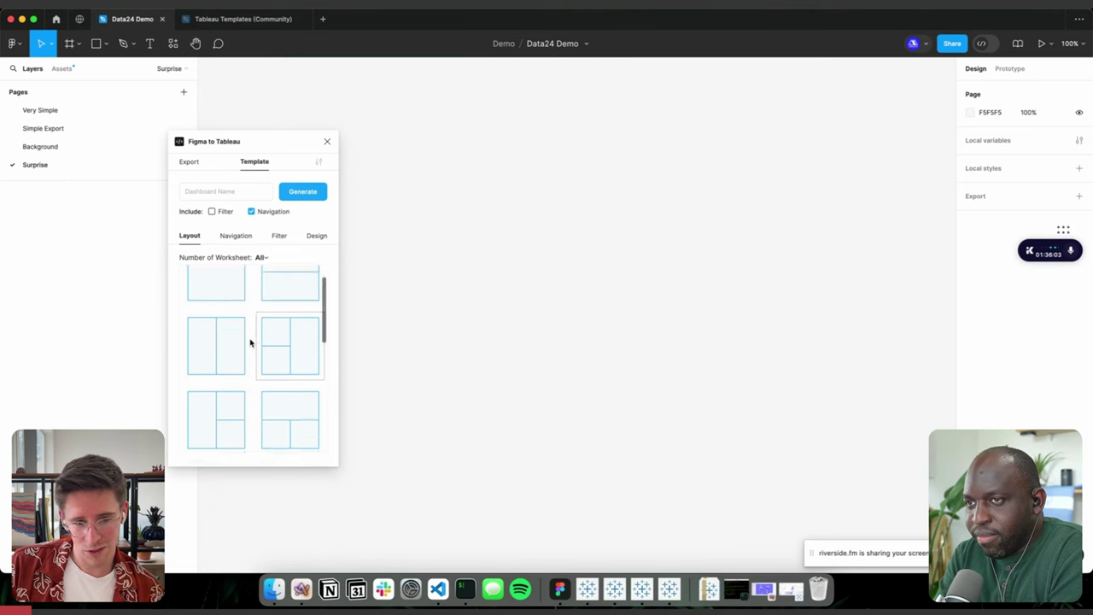
scroll(235, 295, "up", 5)
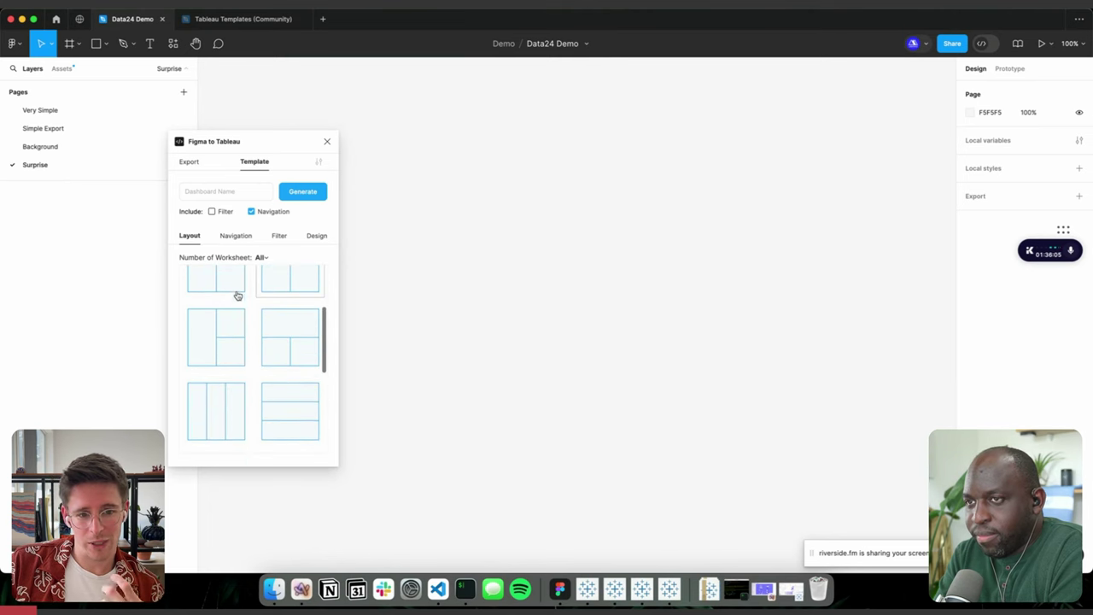
- Name the new template dashboard Sales Figma and include only the navigation, without a filter
left_click(233, 192)
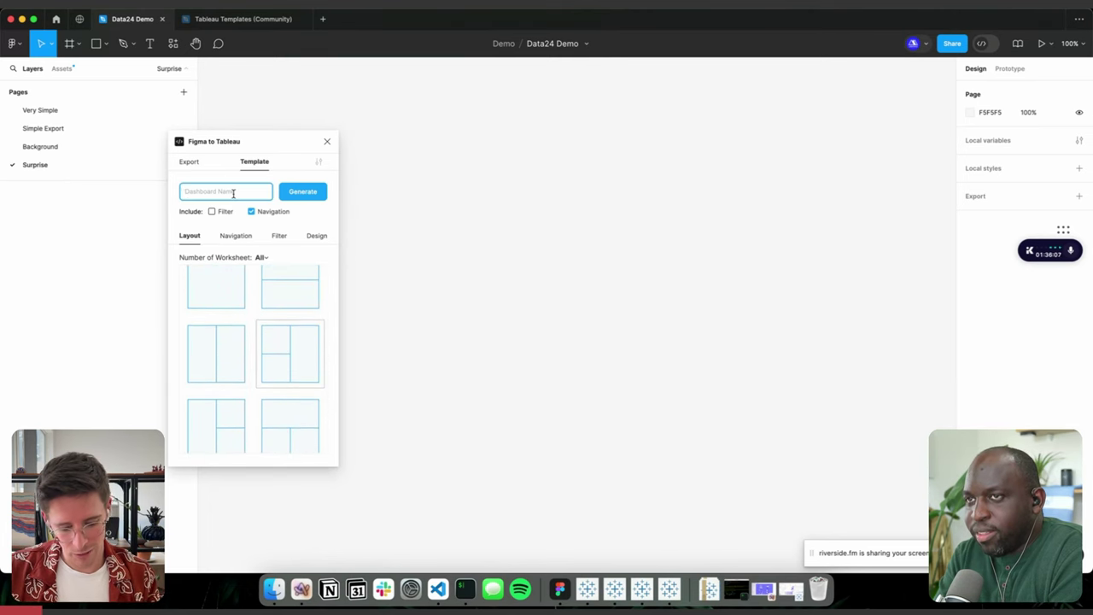
type("Sakles")
key("BackSpace")
key("BackSpace")
key("BackSpace")
key("BackSpace")
type("les Figa")
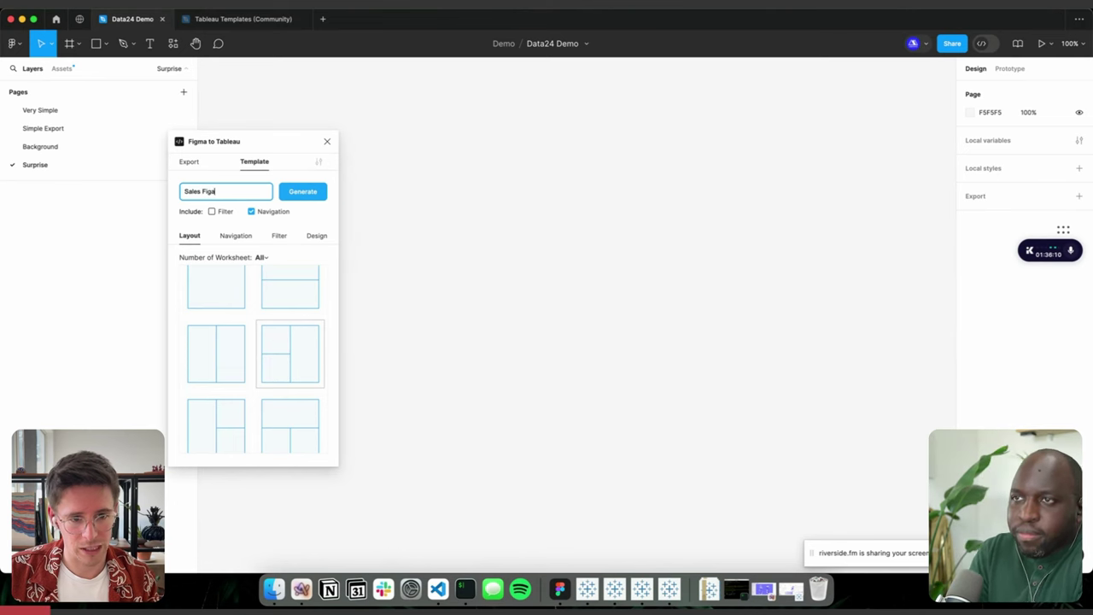
key("BackSpace")
type("ma")
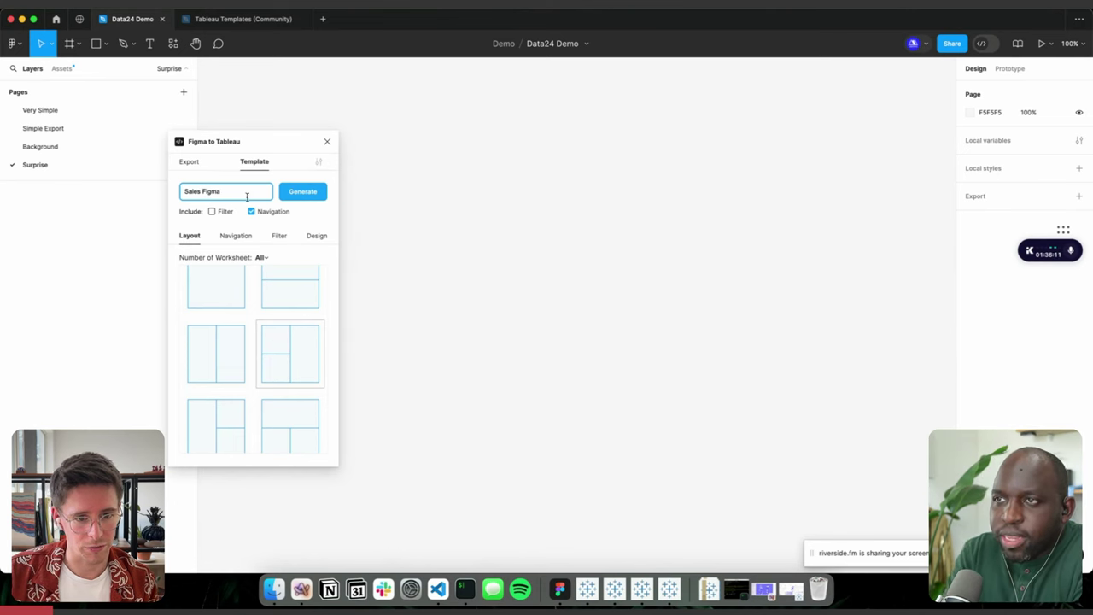
left_click(214, 215)
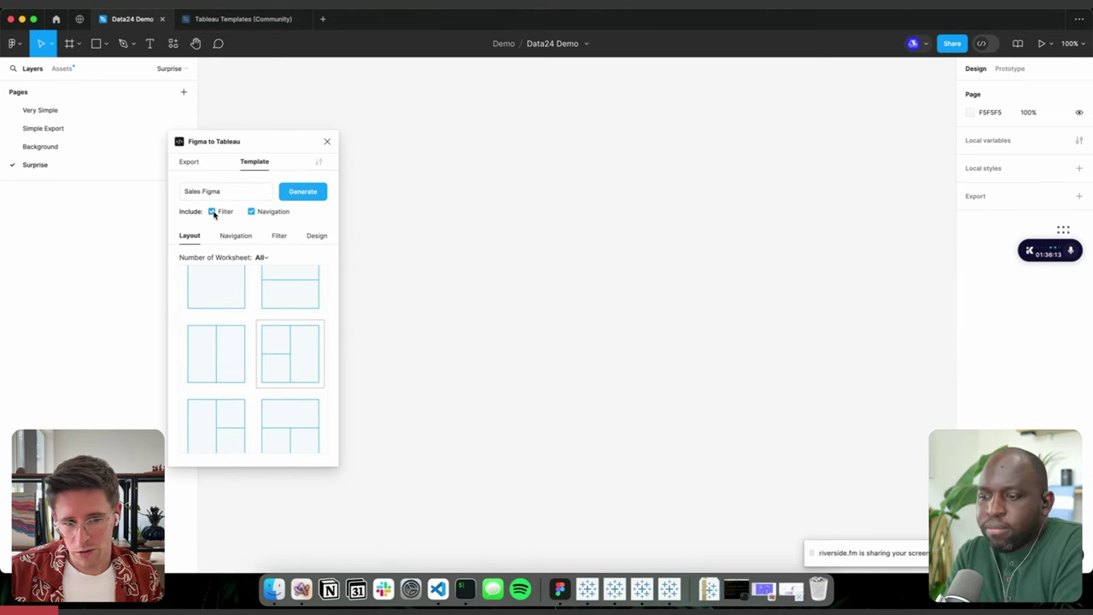
left_click(251, 211)
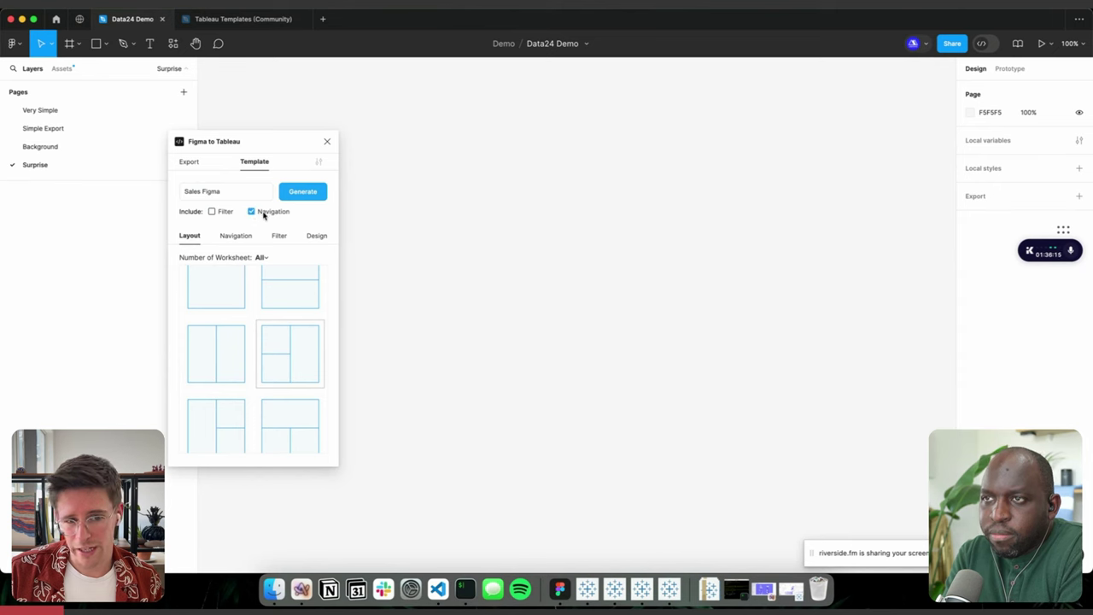
- Limit the layouts to 4 worksheets and choose the one with two full-width rows above two side-by-side worksheets
scroll(237, 288, "up", 1)
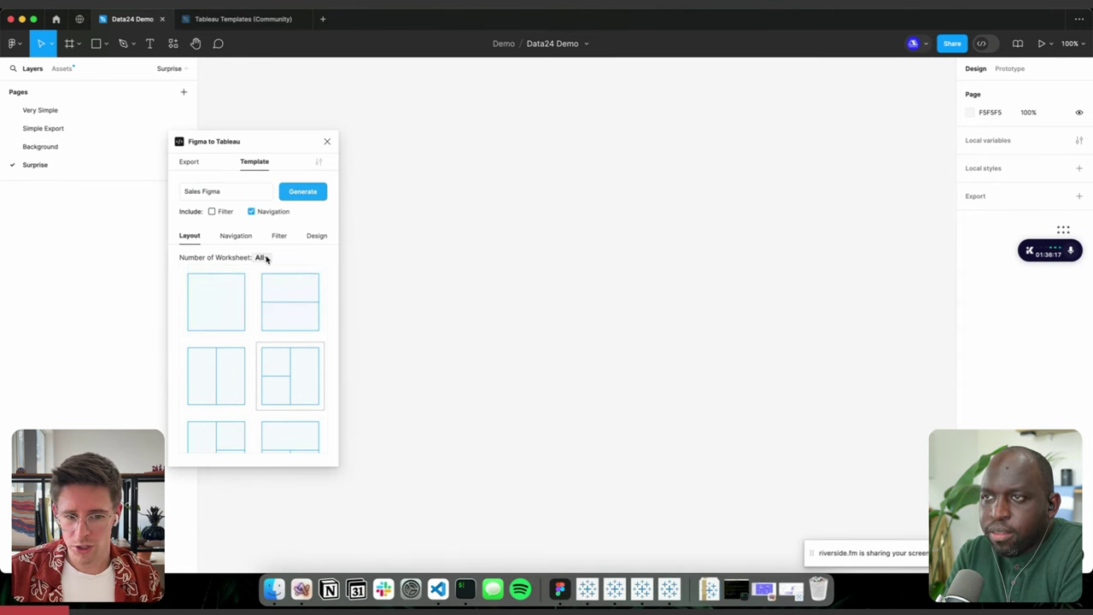
left_click(261, 257)
left_click(261, 326)
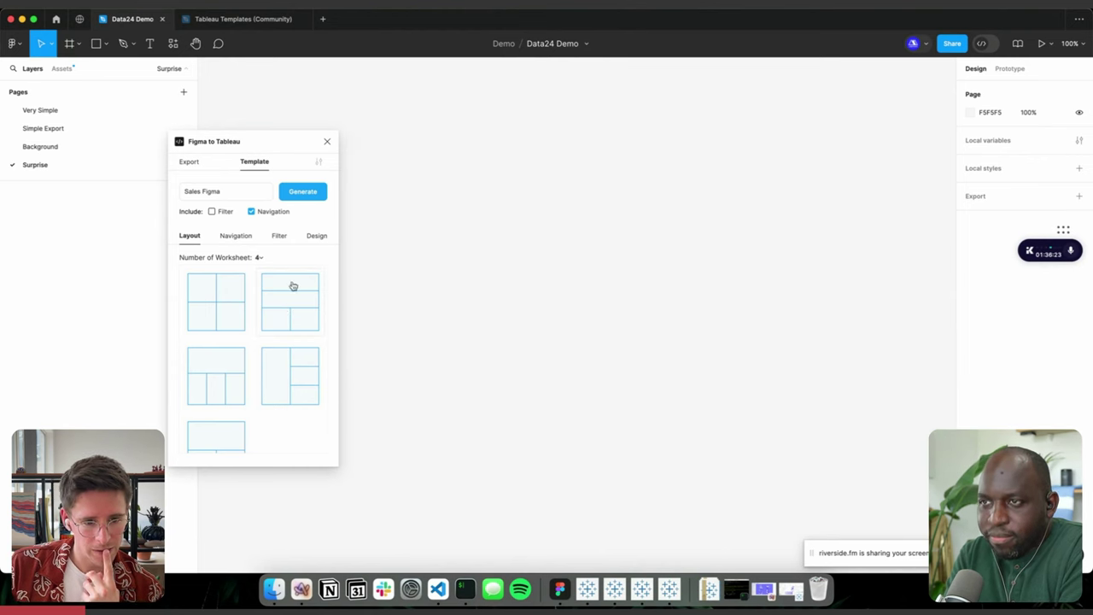
left_click(289, 309)
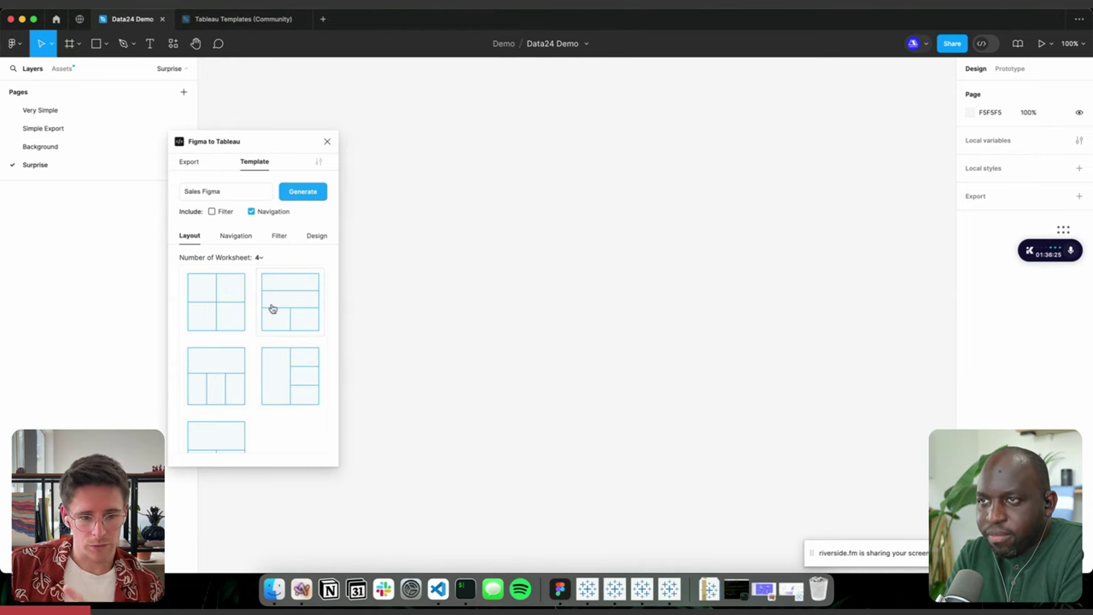
- Open the position choices in the template's navigation settings
left_click(237, 236)
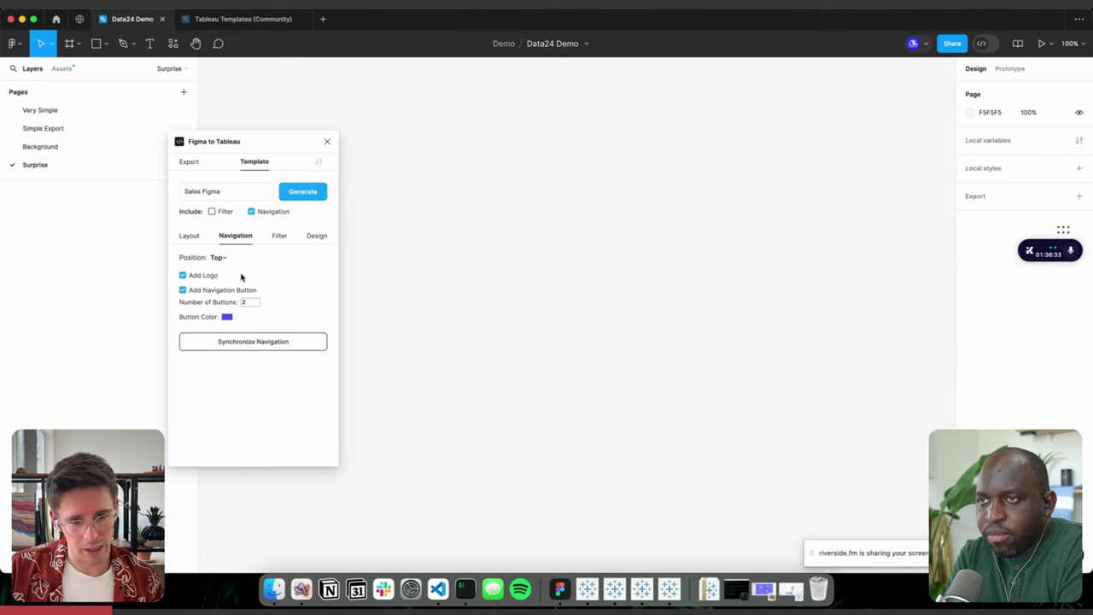
left_click(217, 257)
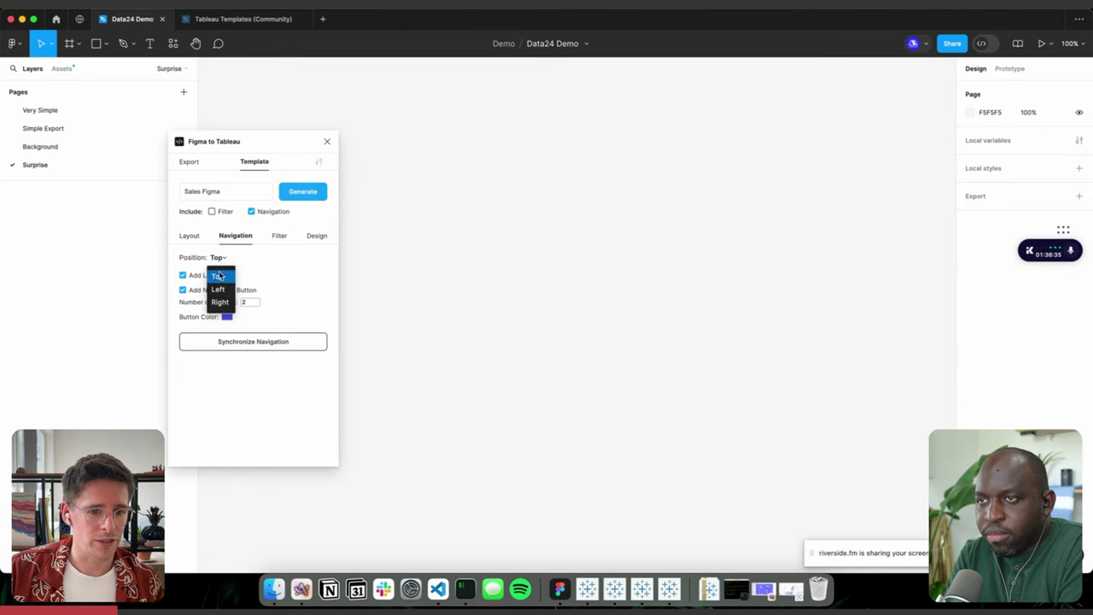
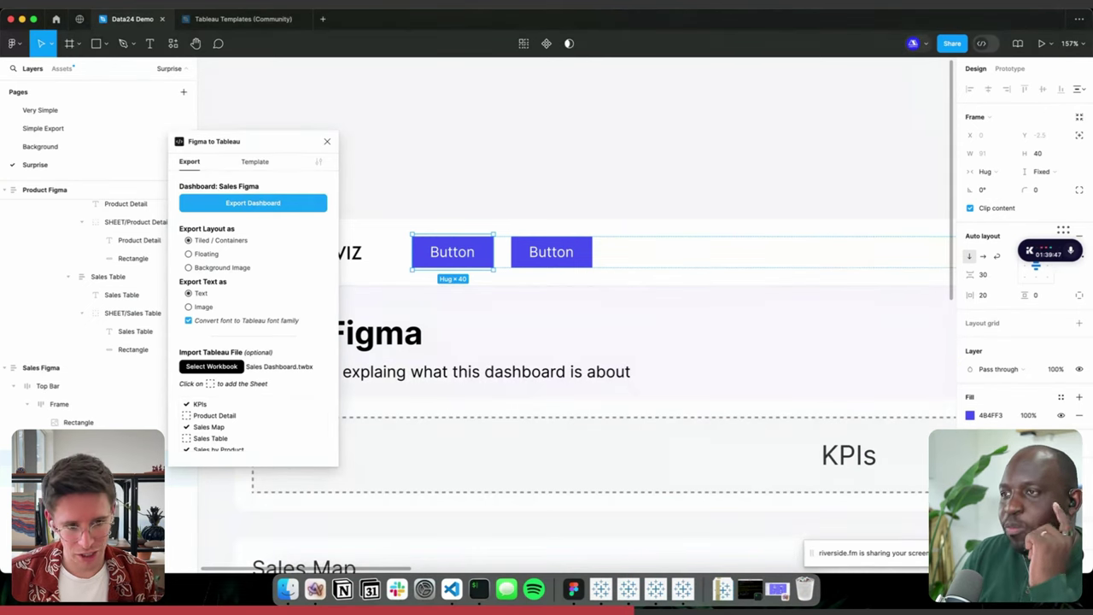
- Return to the plugin's template settings and select the Sales Figma and Product Figma frames together on the canvas
scroll(663, 361, "down", 10)
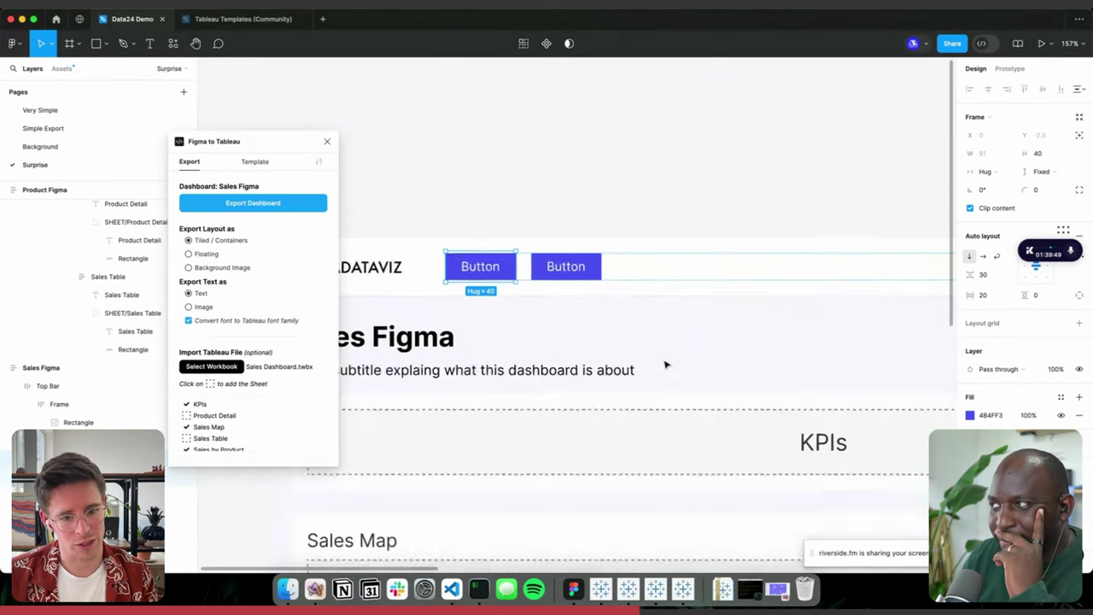
left_click(254, 161)
scroll(405, 198, "down", 2)
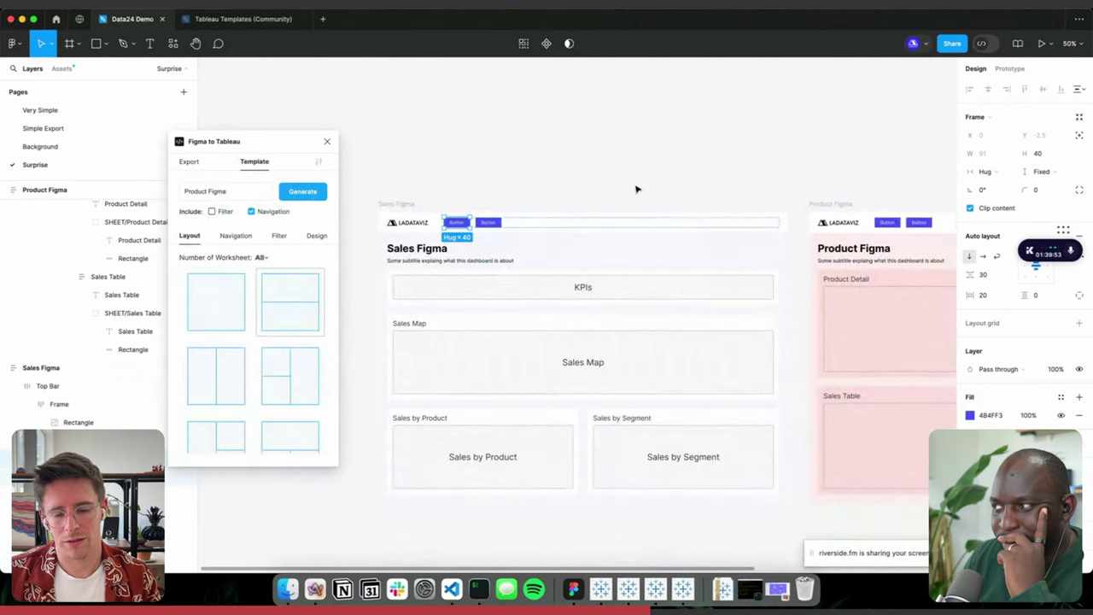
right_click(547, 173)
key("Escape")
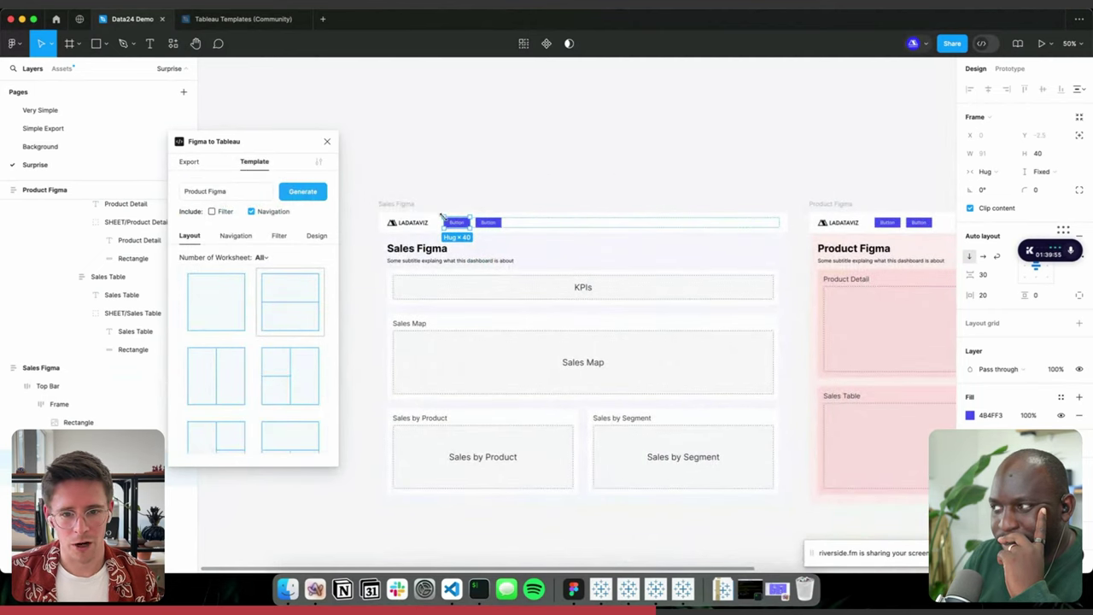
left_click(491, 177)
scroll(490, 176, "down", 3)
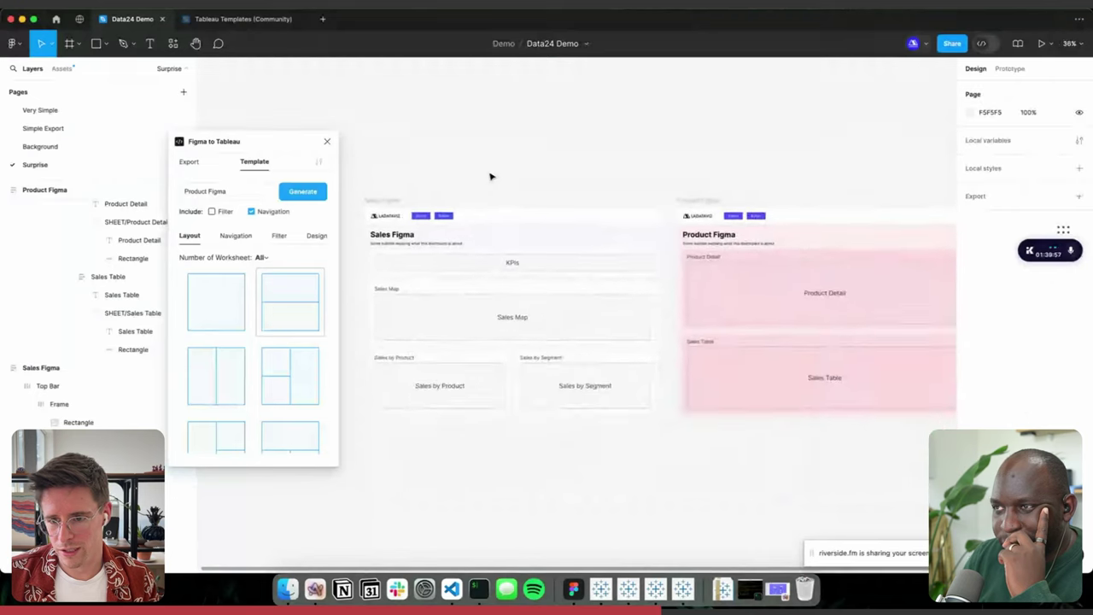
double_click(416, 221)
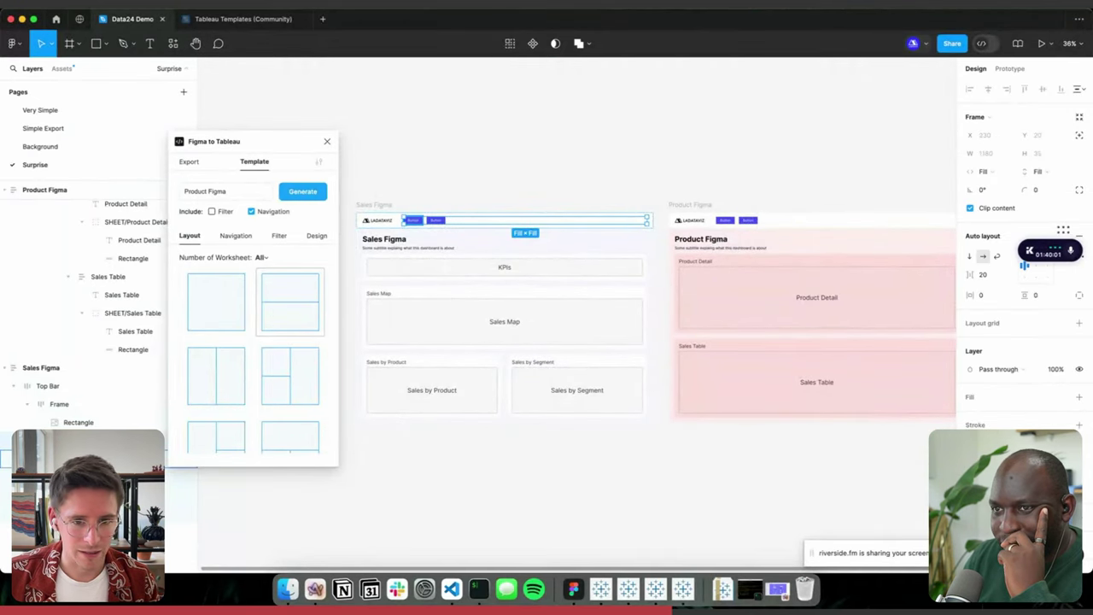
left_click_drag(354, 192, 930, 482)
scroll(744, 486, "left", 3)
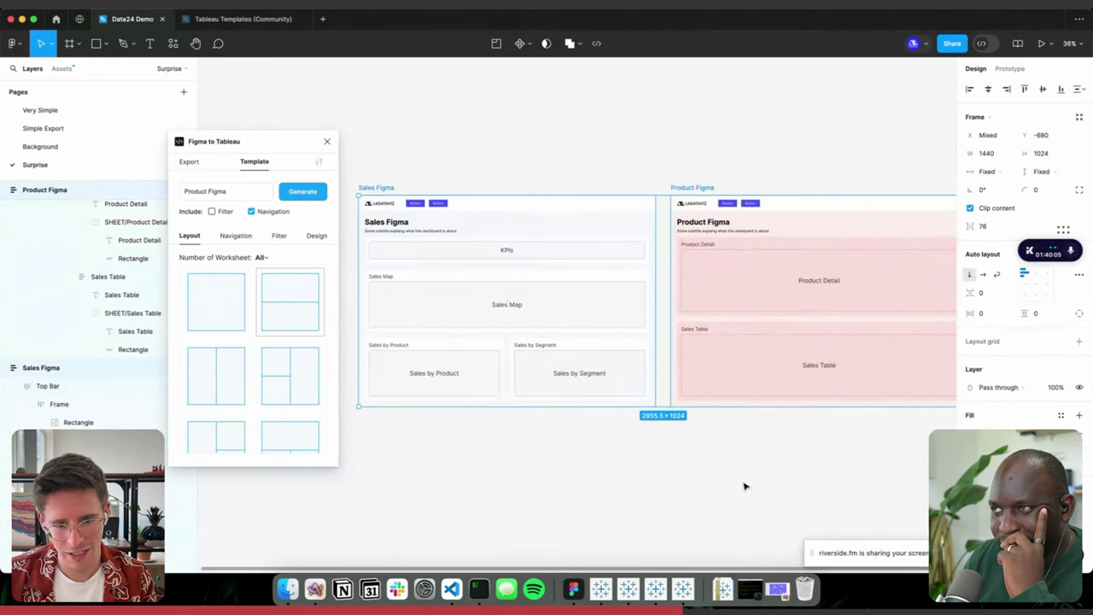
- Synchronize the navigation across the two selected dashboards and check the buttons on both frames
left_click(236, 236)
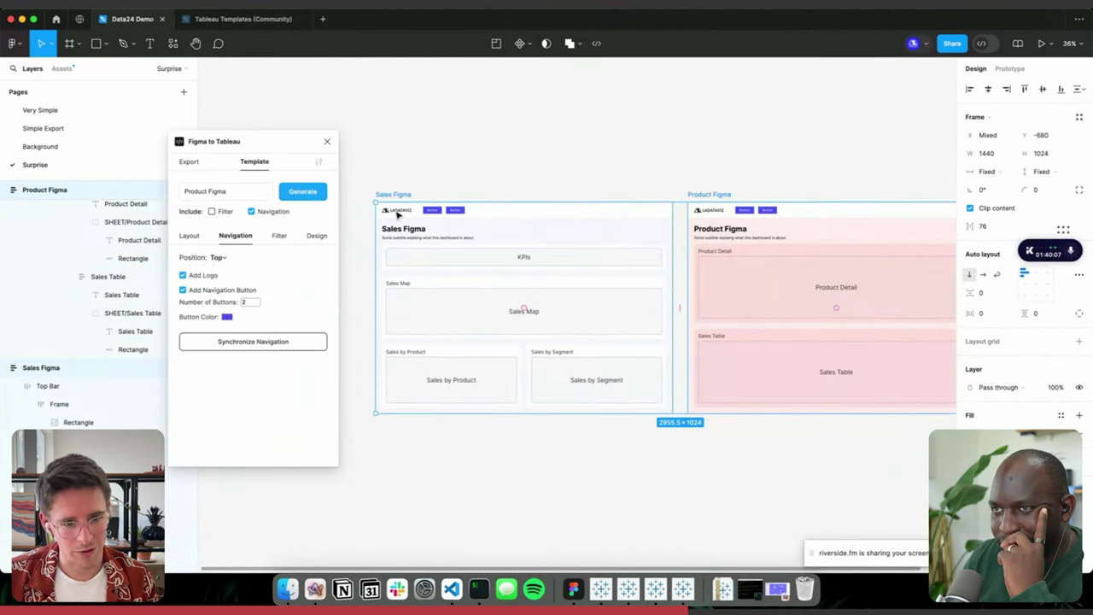
left_click(287, 349)
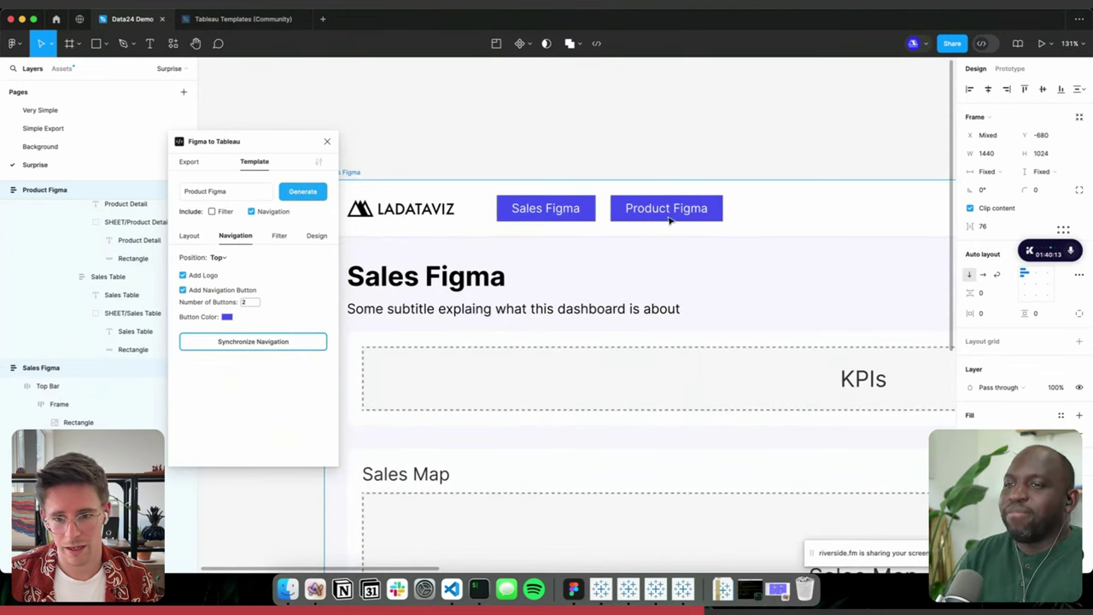
key("shift+2")
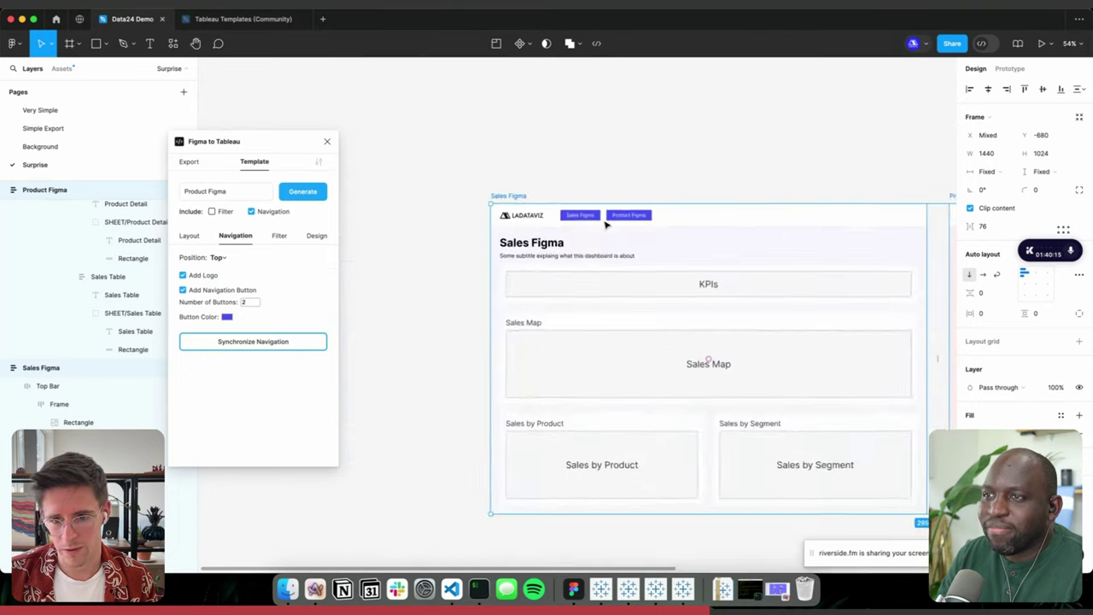
scroll(605, 224, "right", 5)
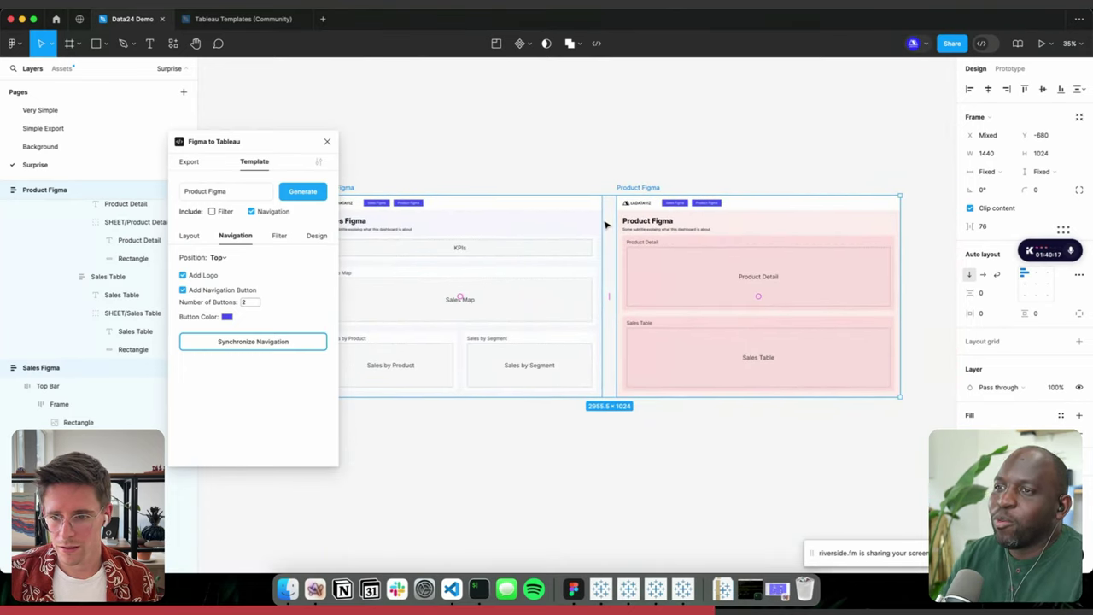
- Export both selected dashboards as Sales Dashboard_FtoT.twbx to Downloads, replacing the existing file
left_click(190, 162)
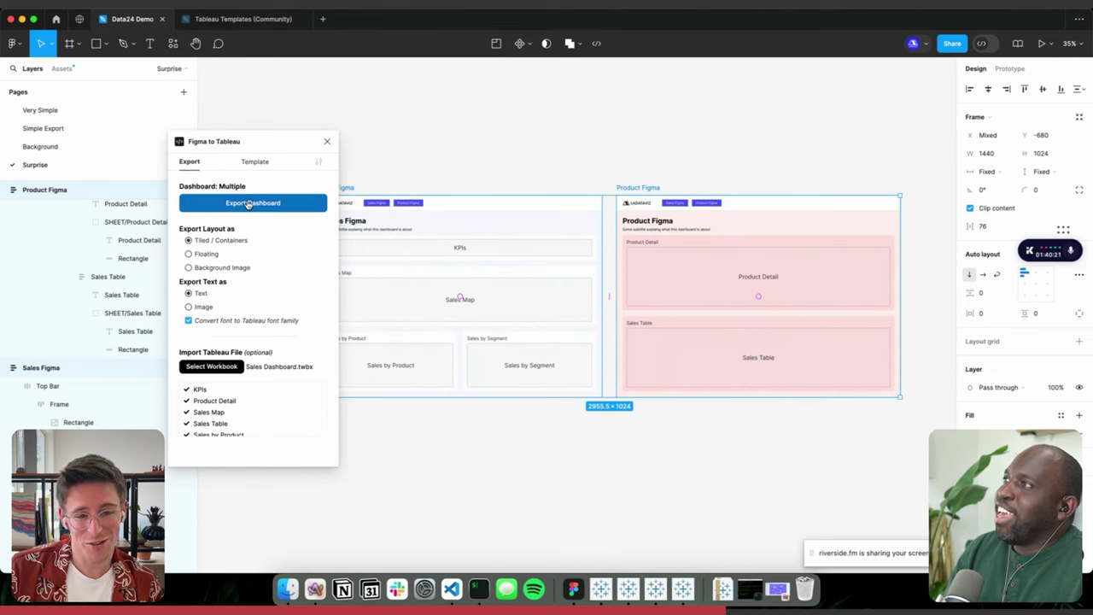
left_click(252, 204)
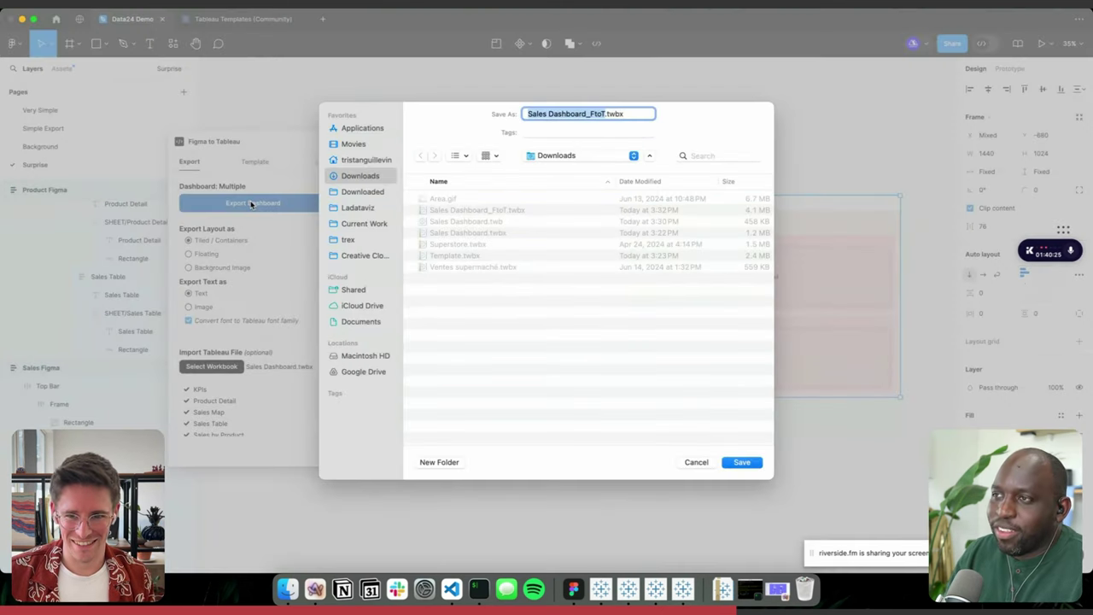
key("Return")
left_click(593, 353)
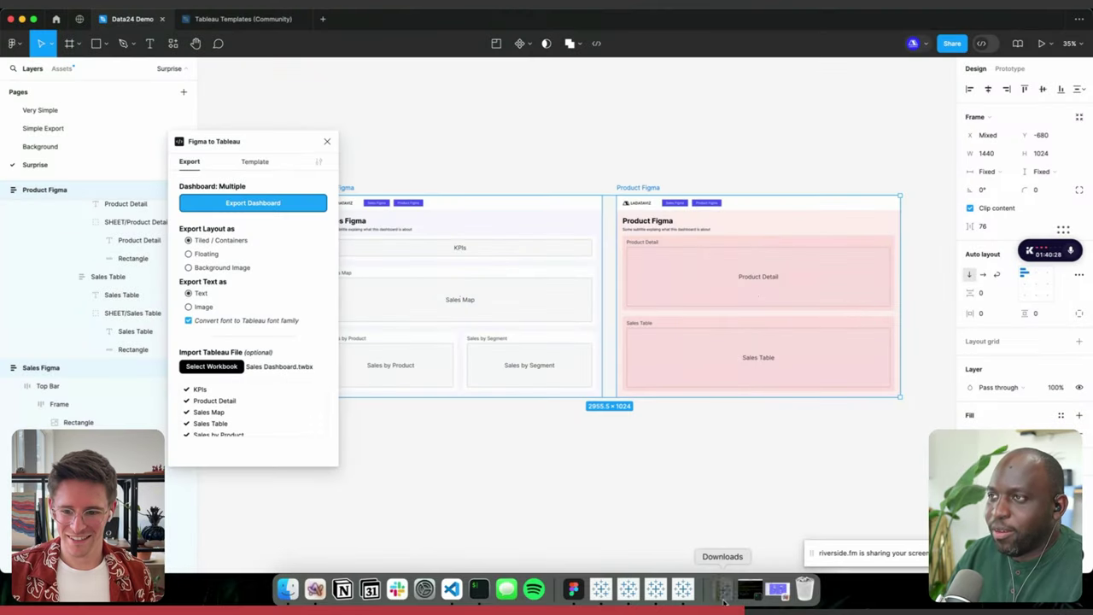
- Open the exported Sales Dashboard_FtoT.twbx from Downloads in Tableau and enlarge its window
left_click(724, 590)
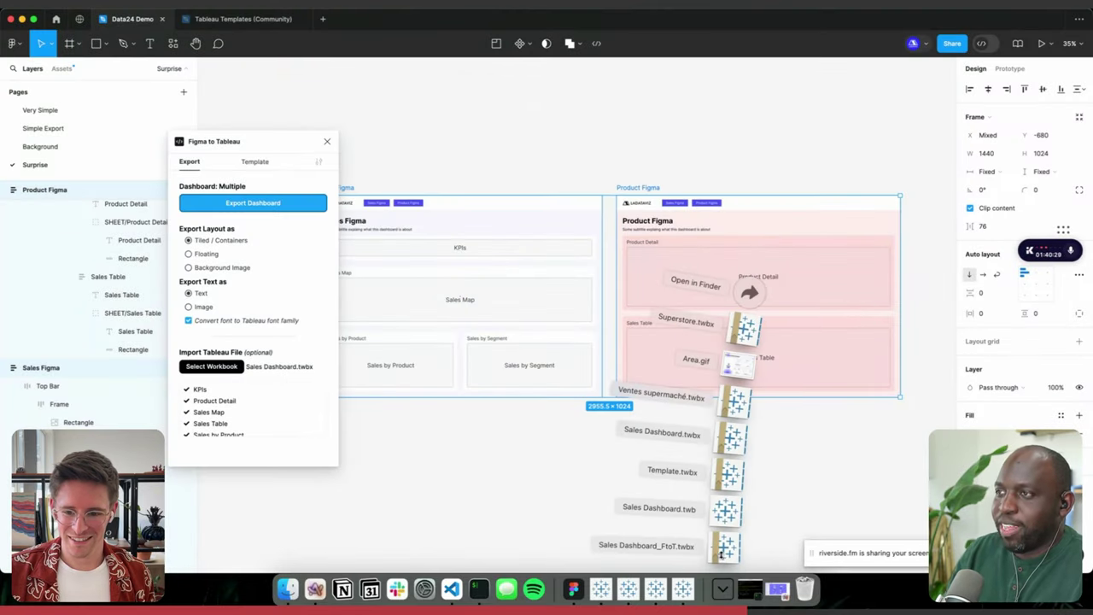
left_click(724, 548)
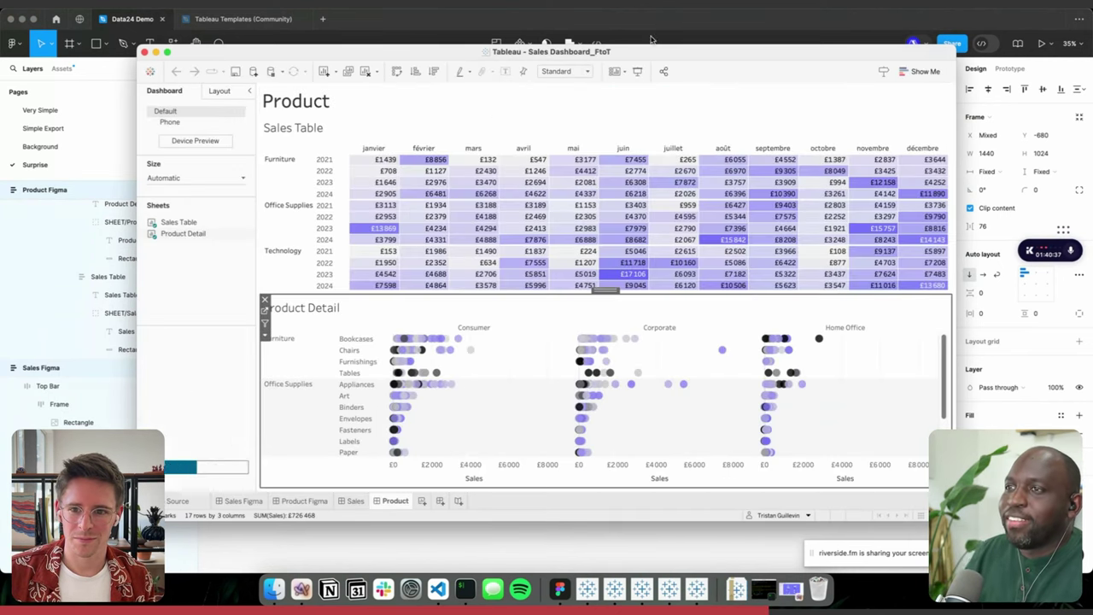
double_click(643, 53)
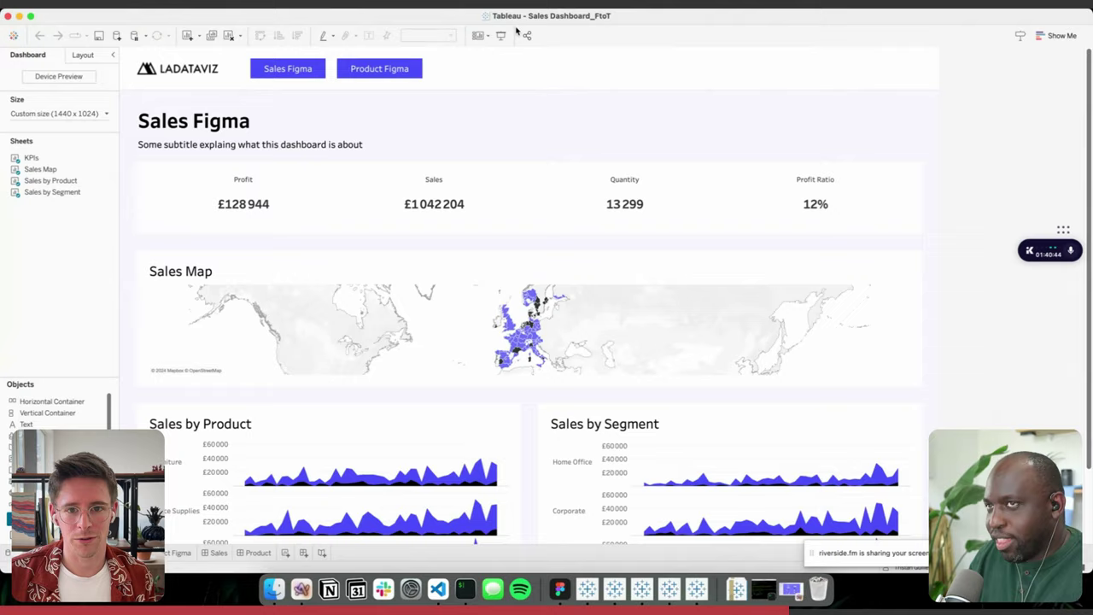
- Present the Sales Figma dashboard, test the navigation buttons to Product Figma and back, and leave the presentation
left_click(500, 35)
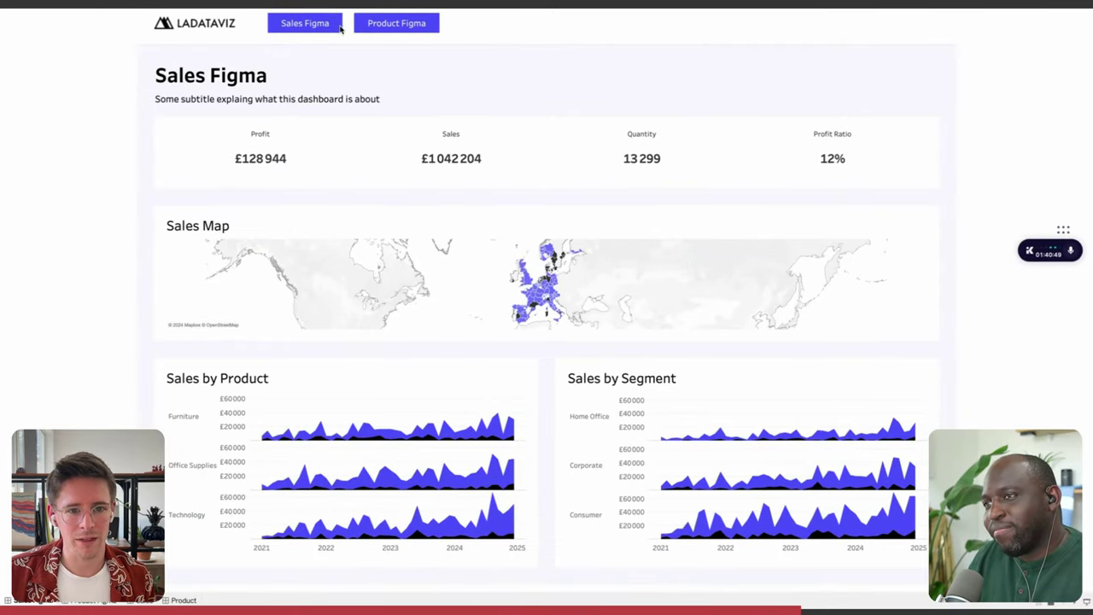
left_click(389, 25)
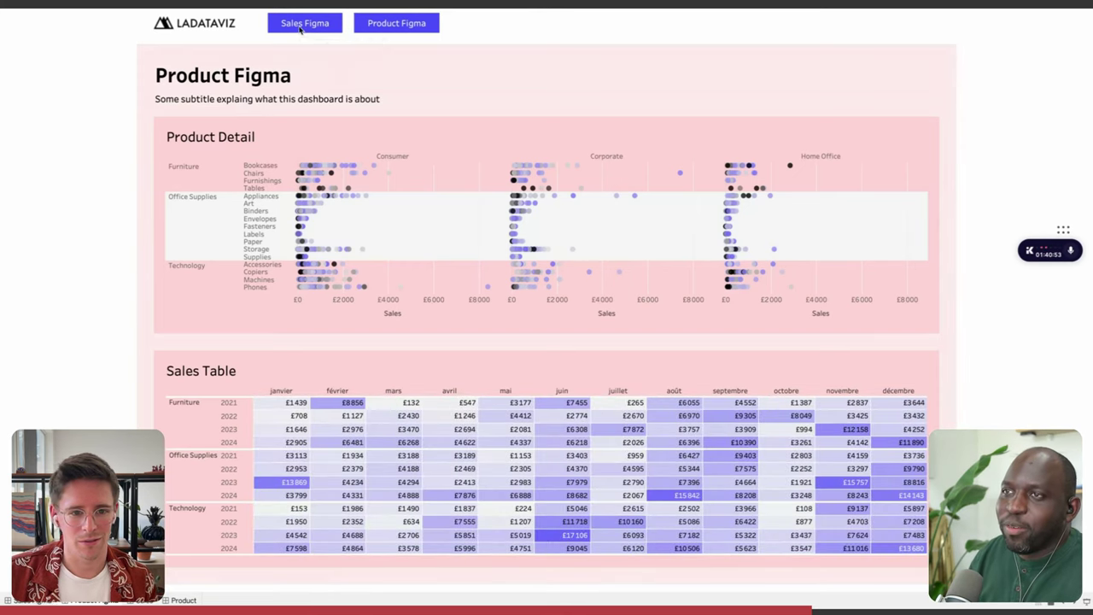
left_click(299, 29)
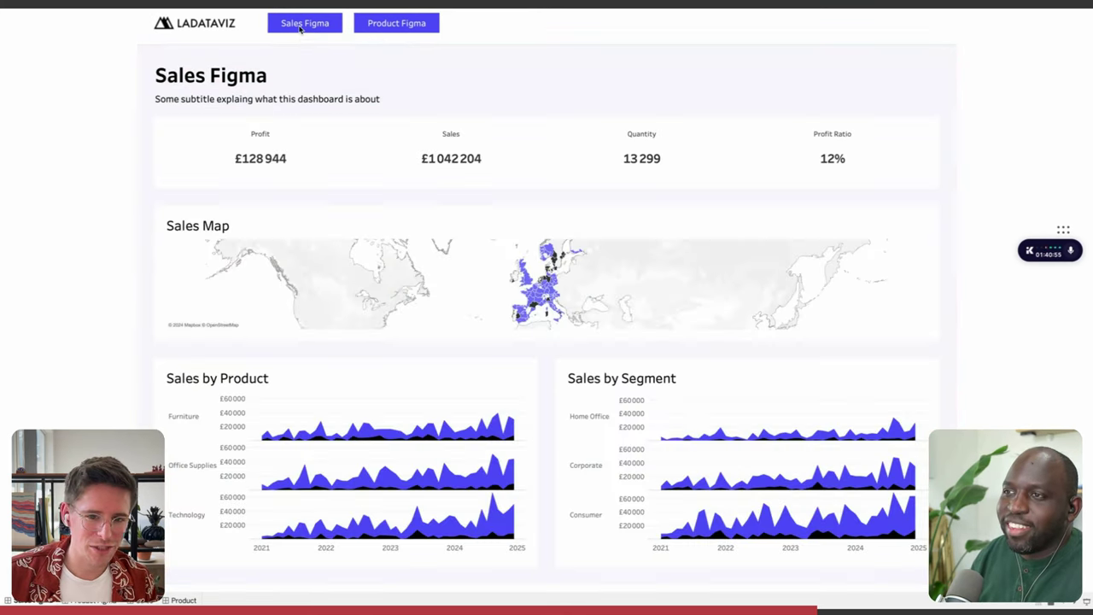
key("Escape")
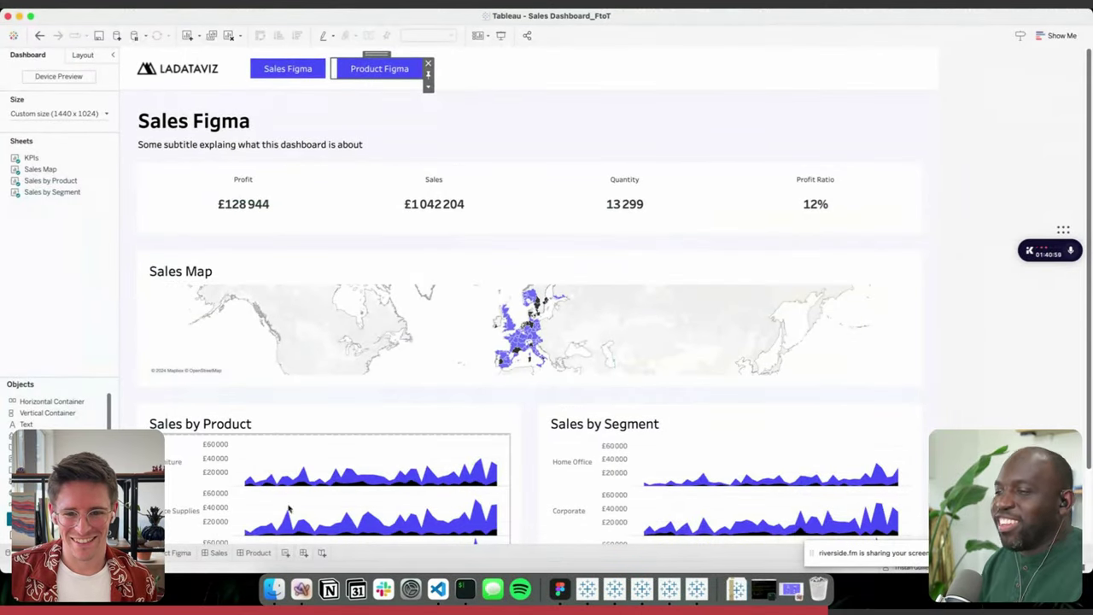
- Go to the Product Figma dashboard and set the Product Detail sheet's row banding to None for pane and header
left_click(379, 69, "alt")
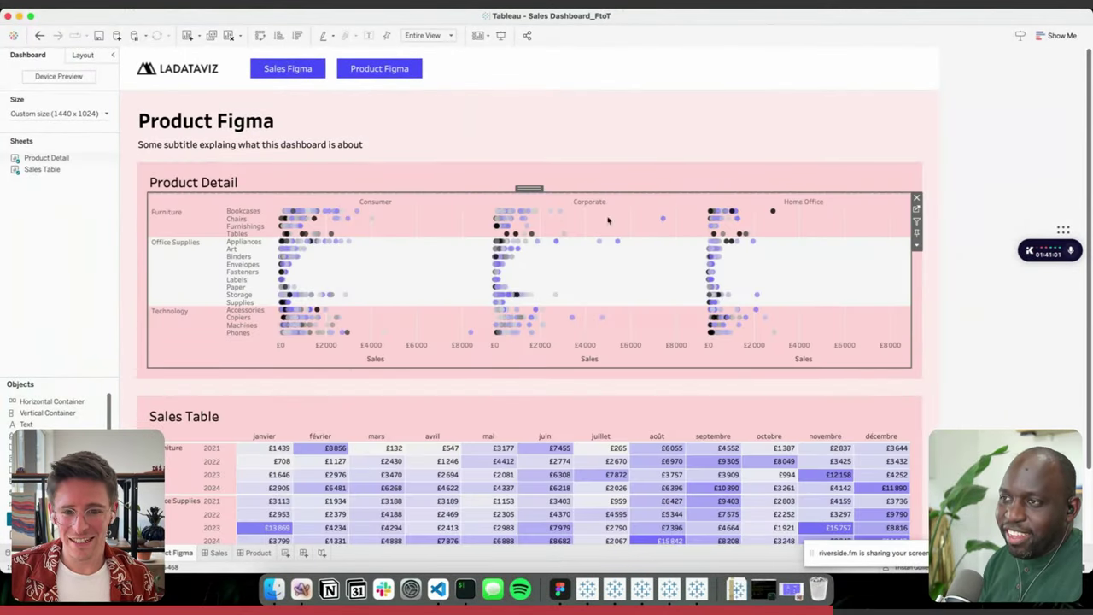
right_click(830, 286)
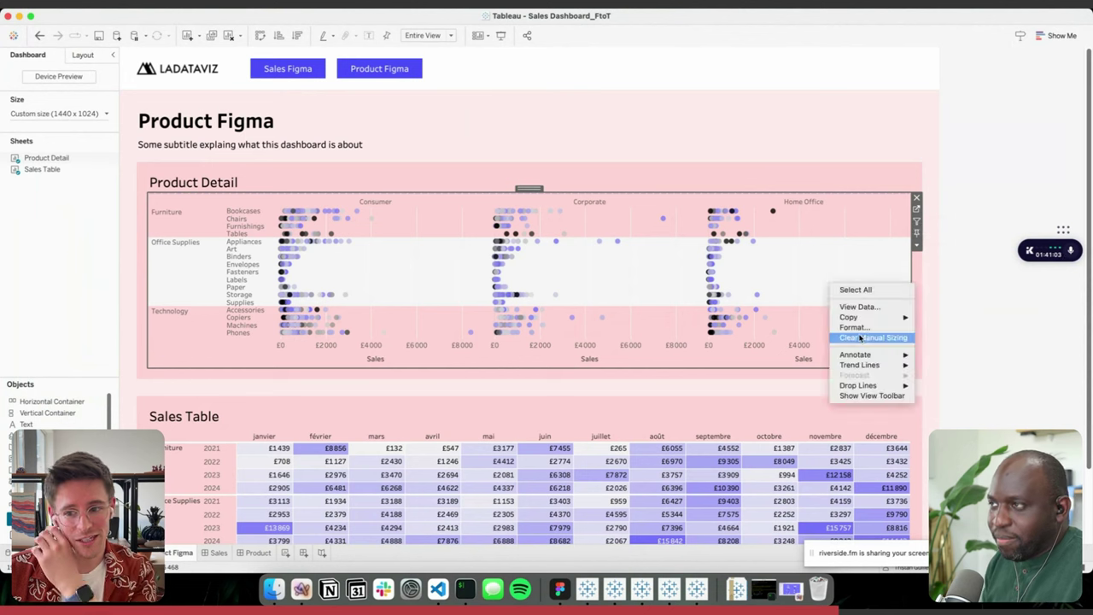
left_click(853, 327)
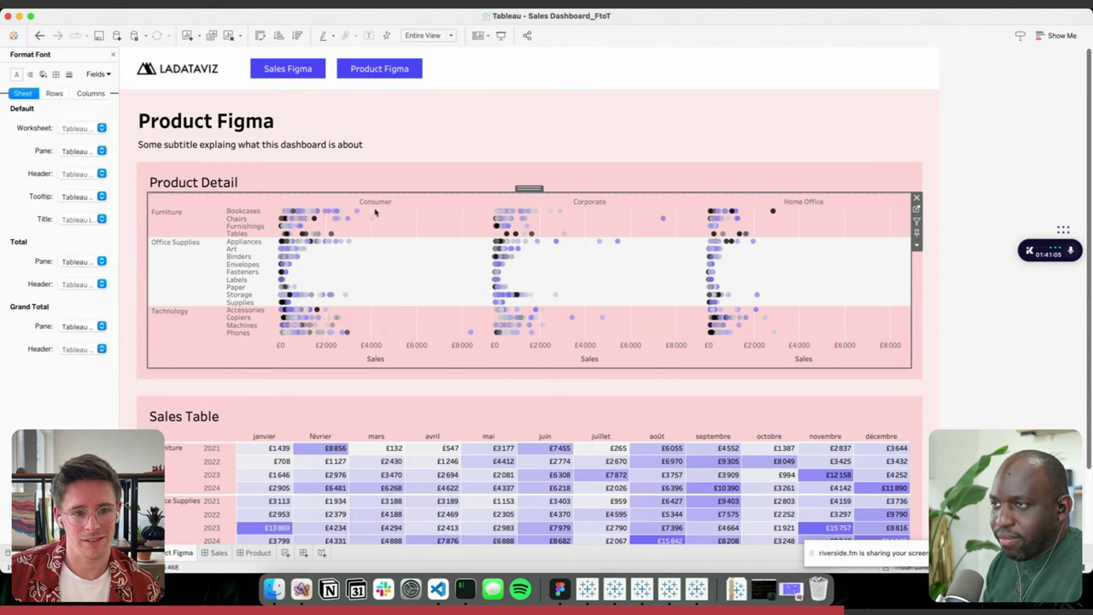
left_click(43, 74)
left_click(77, 345)
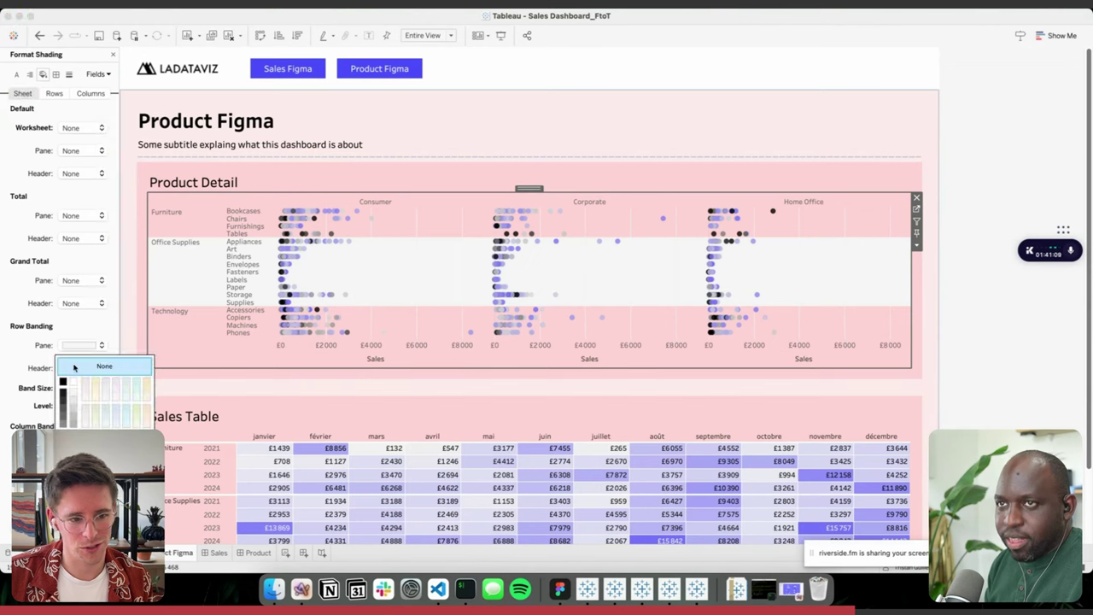
left_click(76, 366)
left_click(78, 367)
left_click(82, 388)
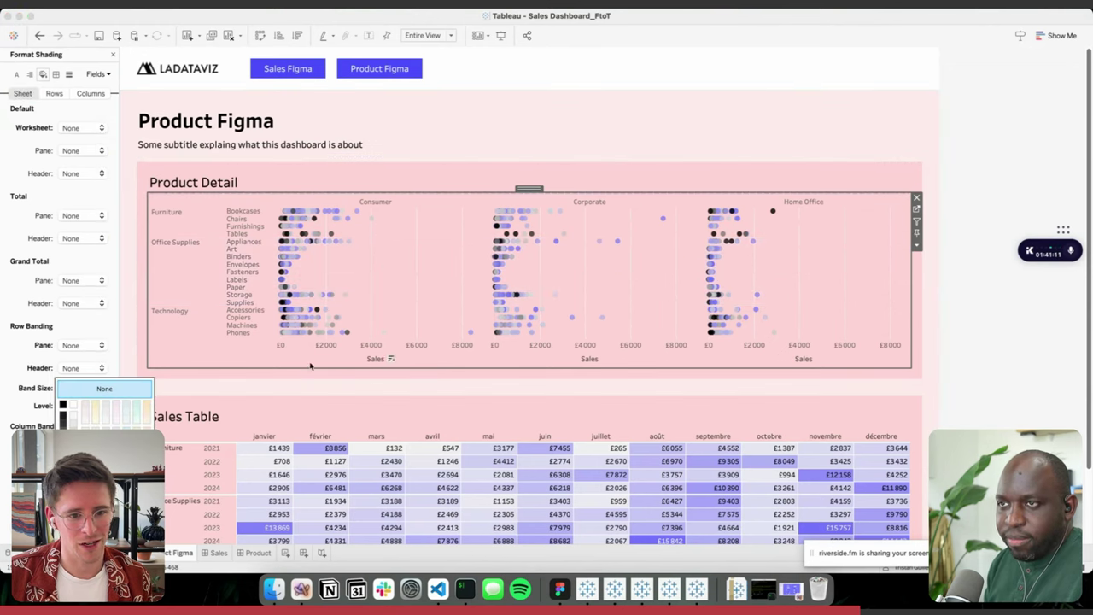
scroll(495, 407, "down", 1)
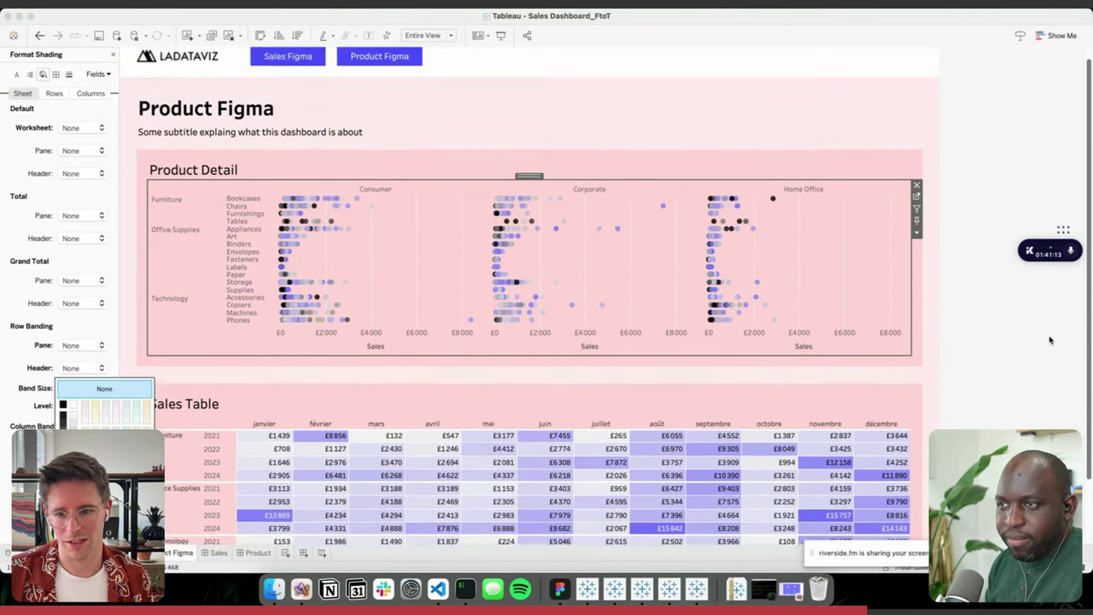
scroll(1049, 340, "up", 1)
left_click(1019, 337)
- Switch to Figma and set the plugin template's main content background color to dark blue (RGB 0, 36, 143)
key("super+Tab")
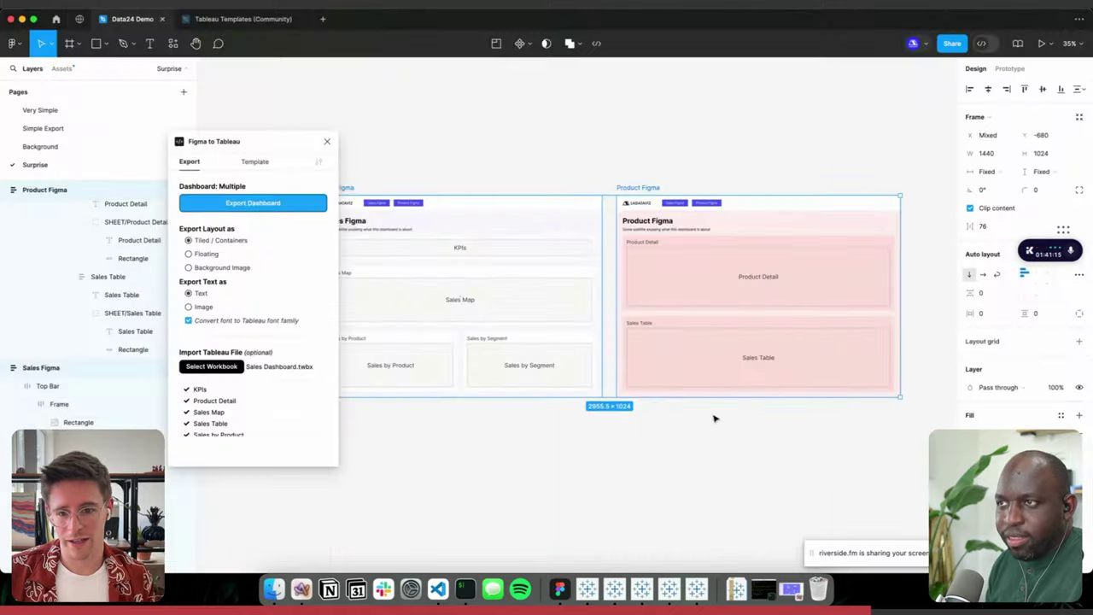
scroll(715, 415, "down", 3)
scroll(715, 415, "left", 3)
left_click(607, 376)
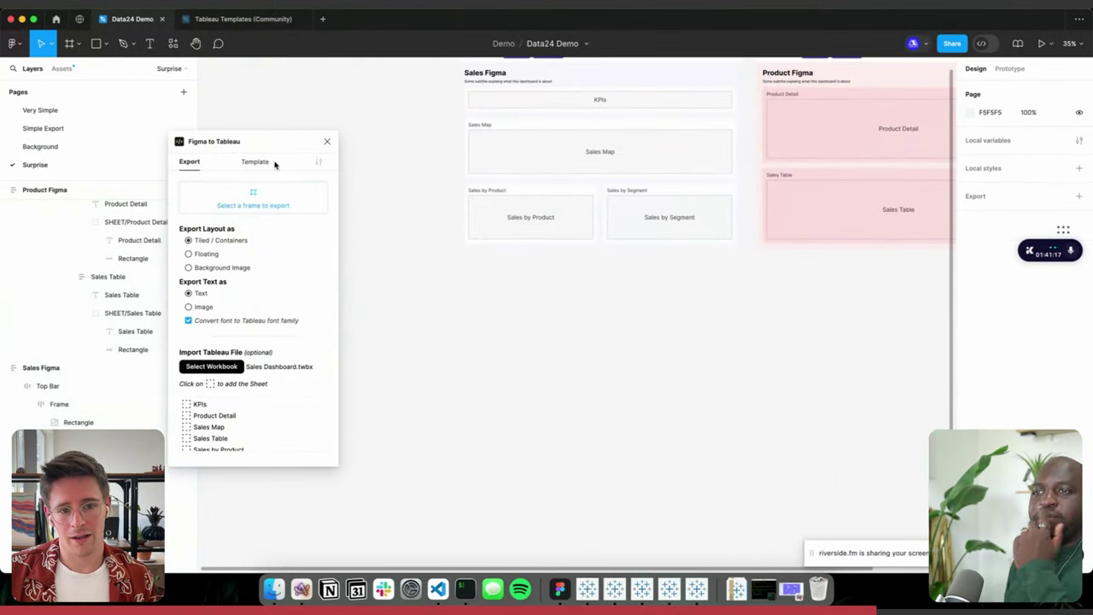
left_click(246, 164)
scroll(395, 325, "down", 3)
scroll(264, 381, "down", 2)
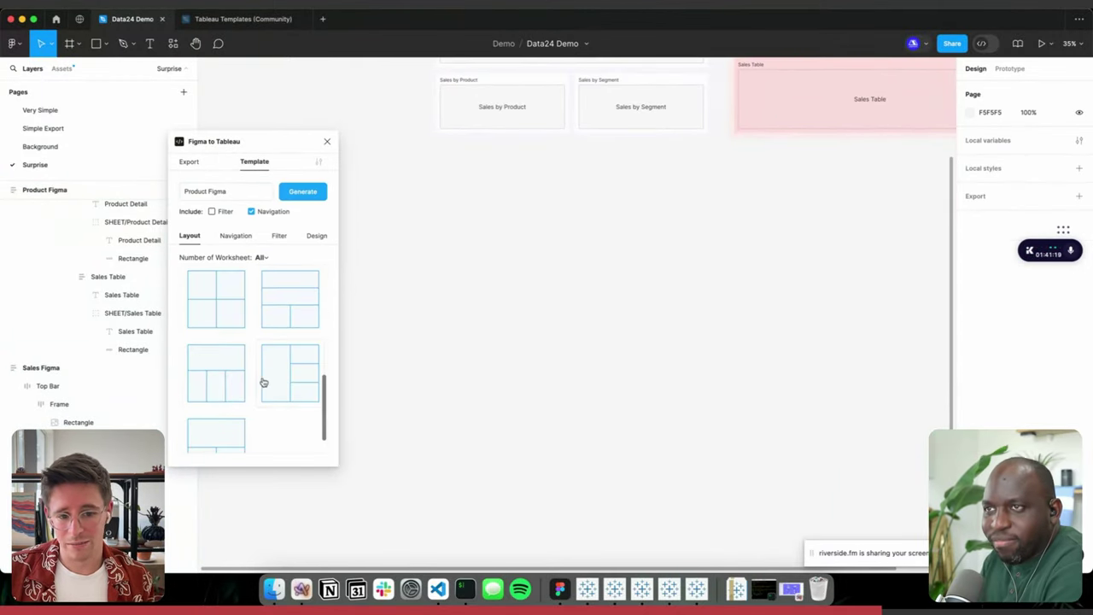
left_click(244, 237)
left_click(315, 238)
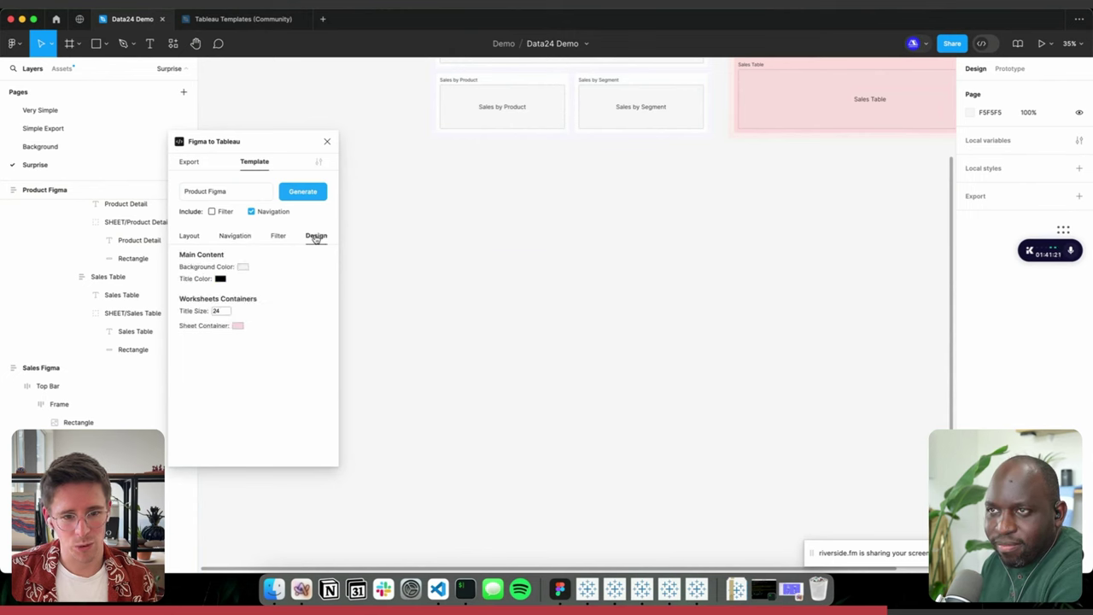
left_click(242, 267)
mouse_move(244, 272)
left_mouse_down()
mouse_move(367, 339)
mouse_move(386, 334)
mouse_move(373, 308)
left_mouse_up()
left_click(316, 362)
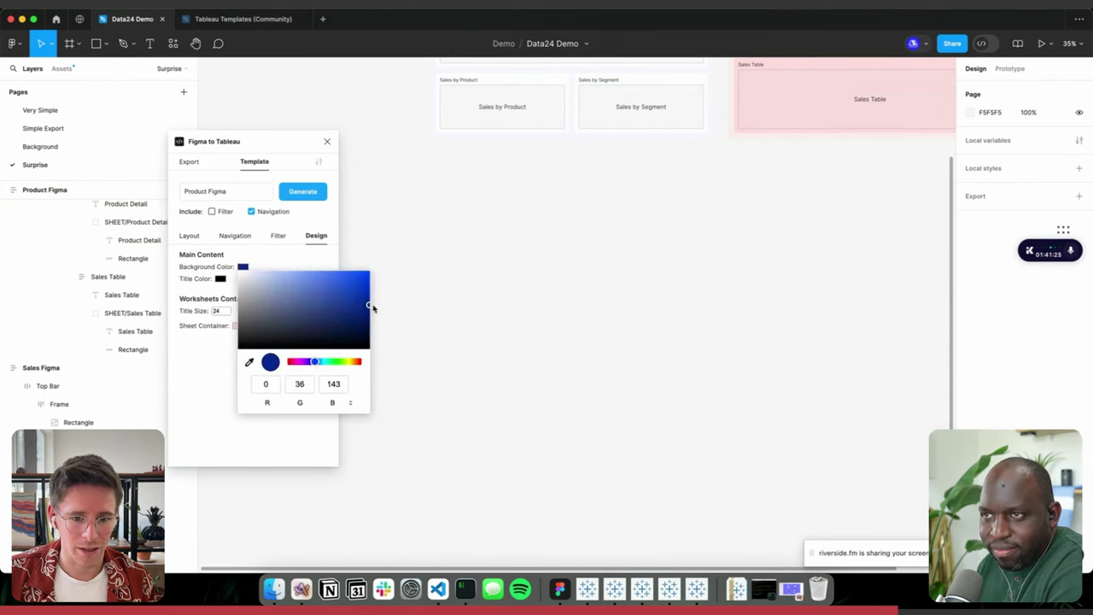
- Set the template's main content title color to white
left_click(249, 282)
left_click(220, 279)
left_click(220, 279)
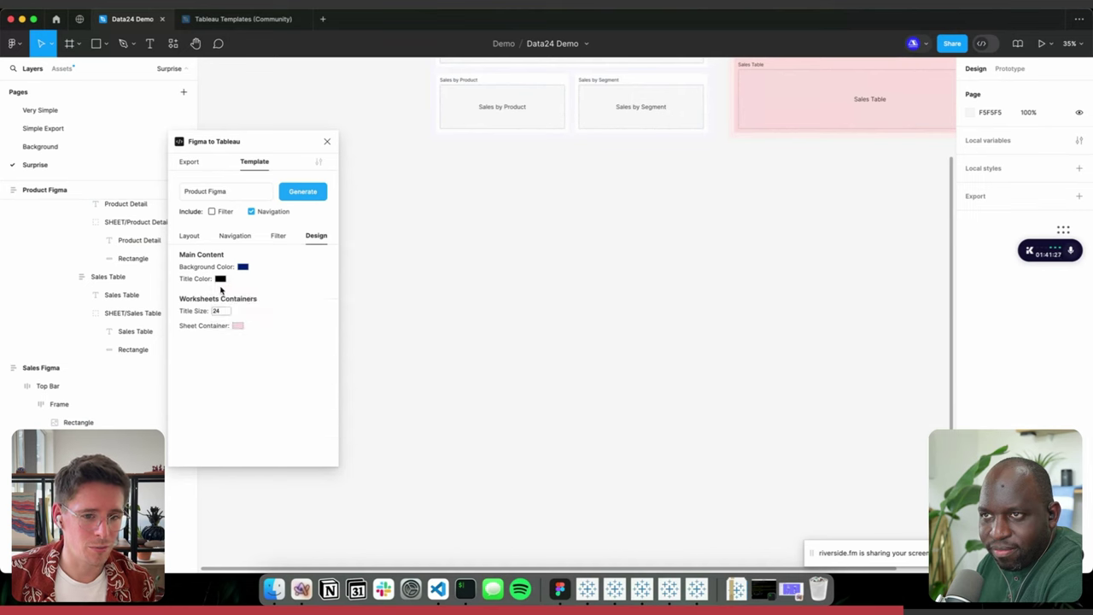
left_click(221, 279)
left_click_drag(229, 283, 218, 285)
left_click(220, 279)
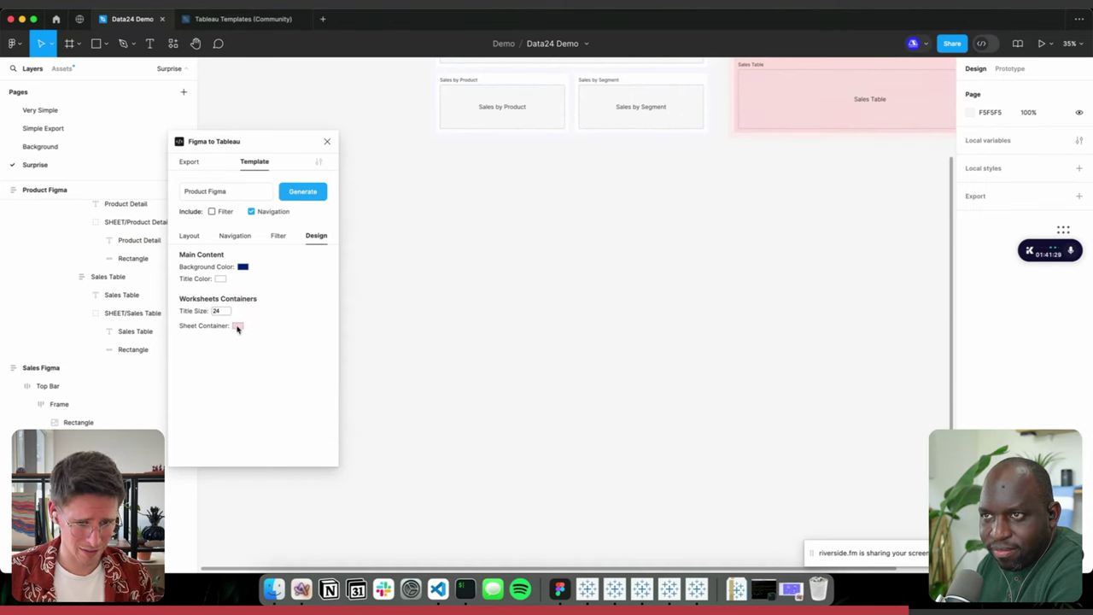
- Set the template's sheet container color to a very light blue and generate the Product Figma dashboard
left_click(238, 327)
mouse_move(251, 341)
left_mouse_down()
mouse_move(234, 344)
mouse_move(247, 349)
mouse_move(239, 332)
left_mouse_up()
left_click(314, 420)
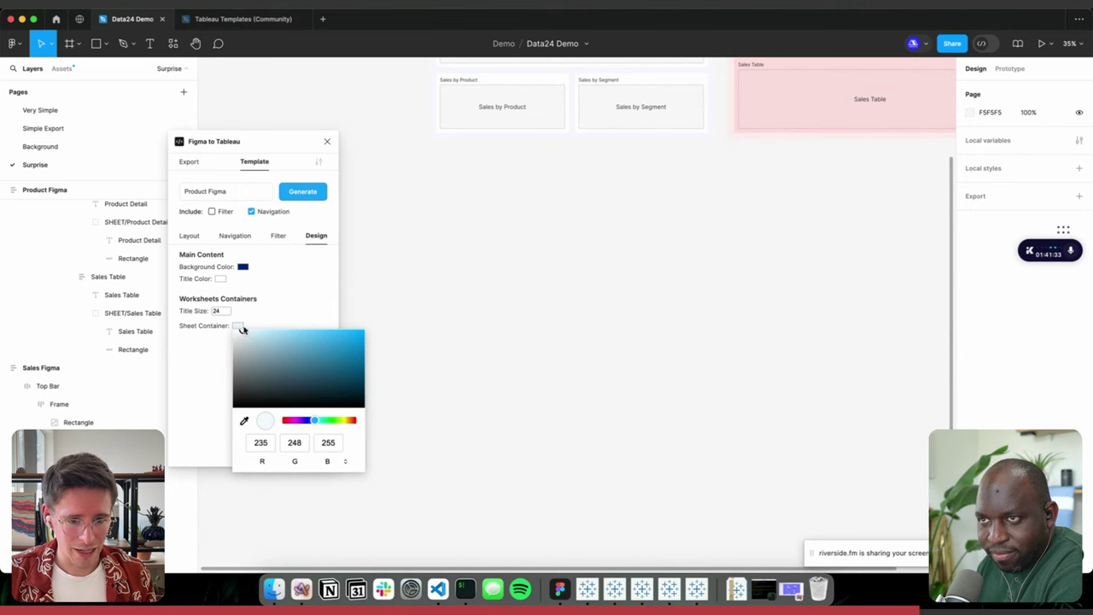
left_click(240, 328)
left_click(304, 190)
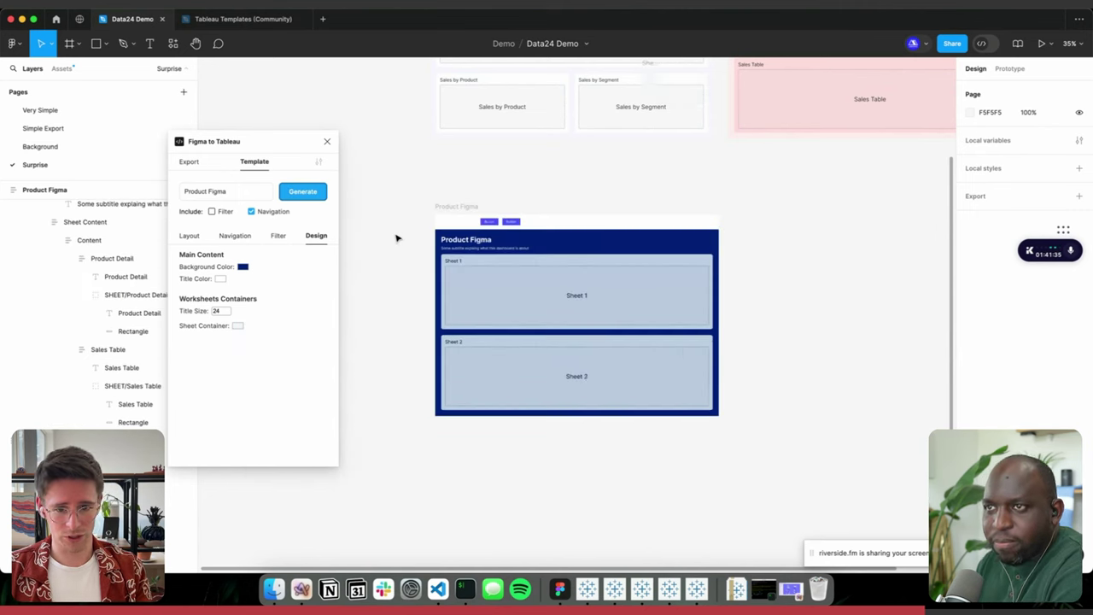
- Delete the generated two-sheet frame and regenerate Product Figma with a four-sheet layout, including Filter and Navigation
left_click(443, 208)
left_click(212, 211)
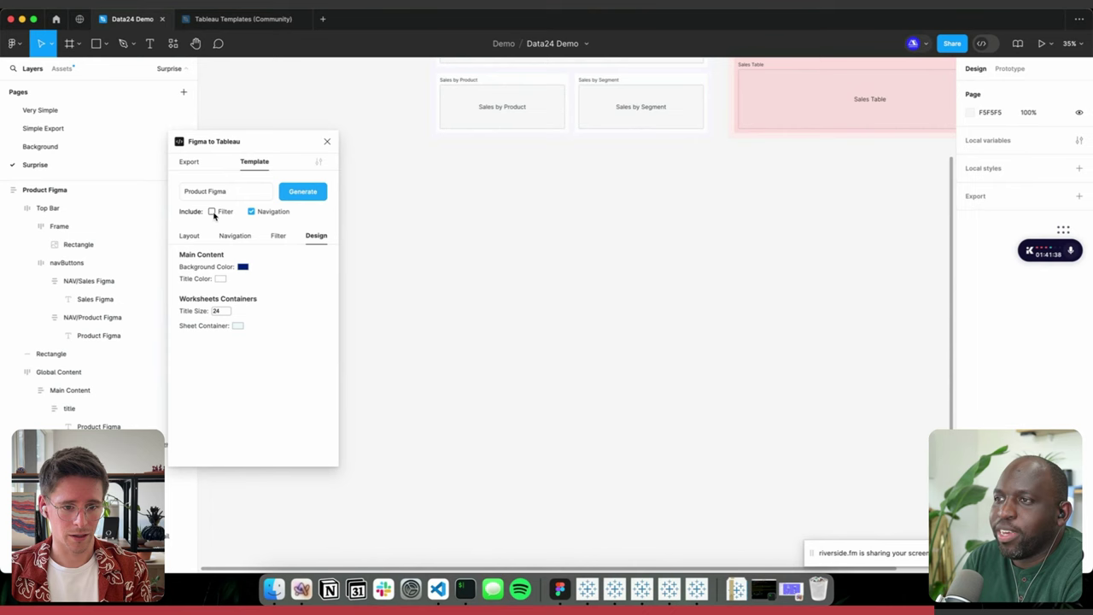
left_click(292, 198)
scroll(696, 204, "up", 5)
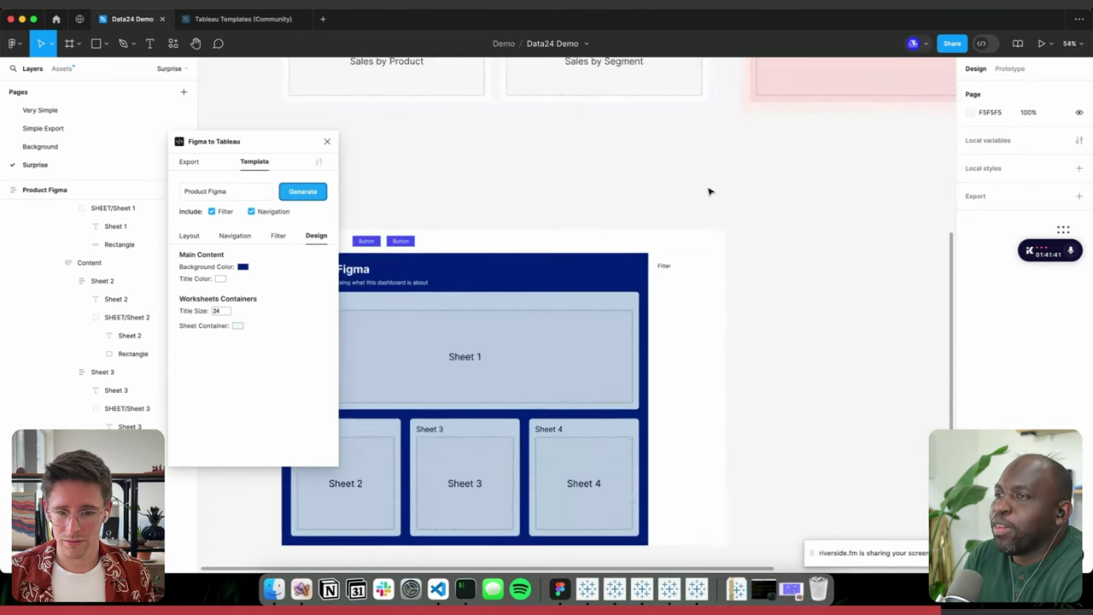
scroll(717, 282, "down", 4)
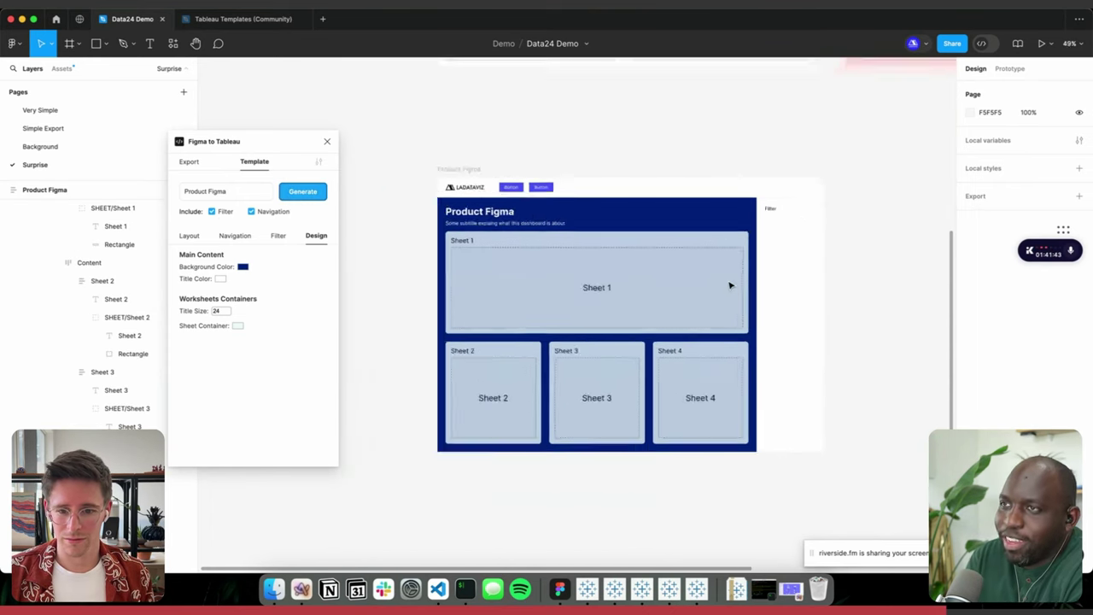
scroll(681, 323, "right", 2)
scroll(681, 324, "up", 1)
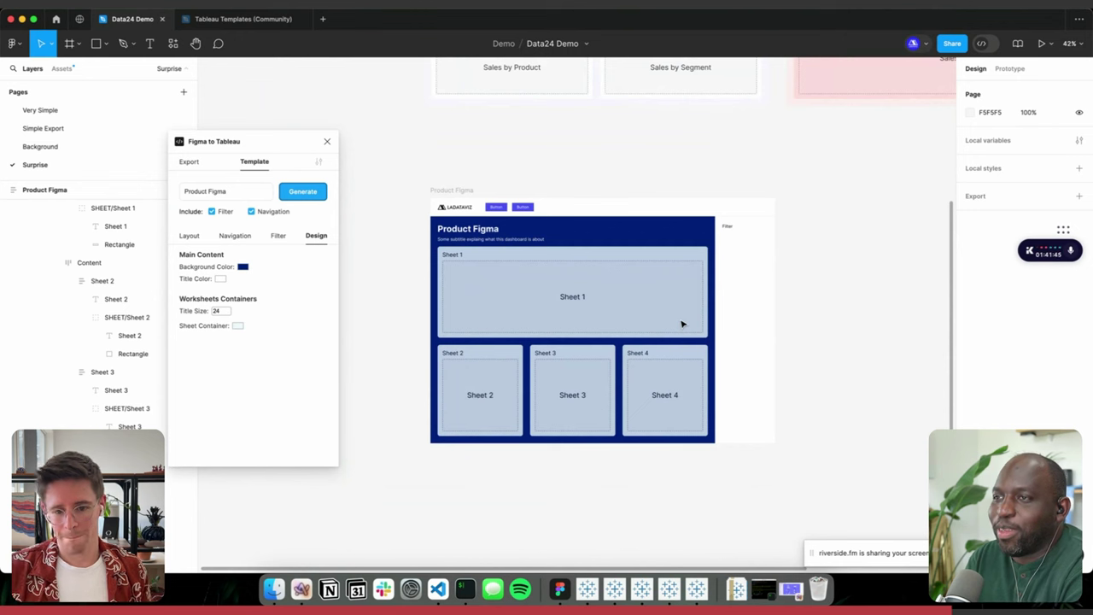
- Export the new Product Figma frame as Sales Dashboard_FtoT.twbx to Downloads, replacing the existing file
left_click(442, 193)
left_click(188, 161)
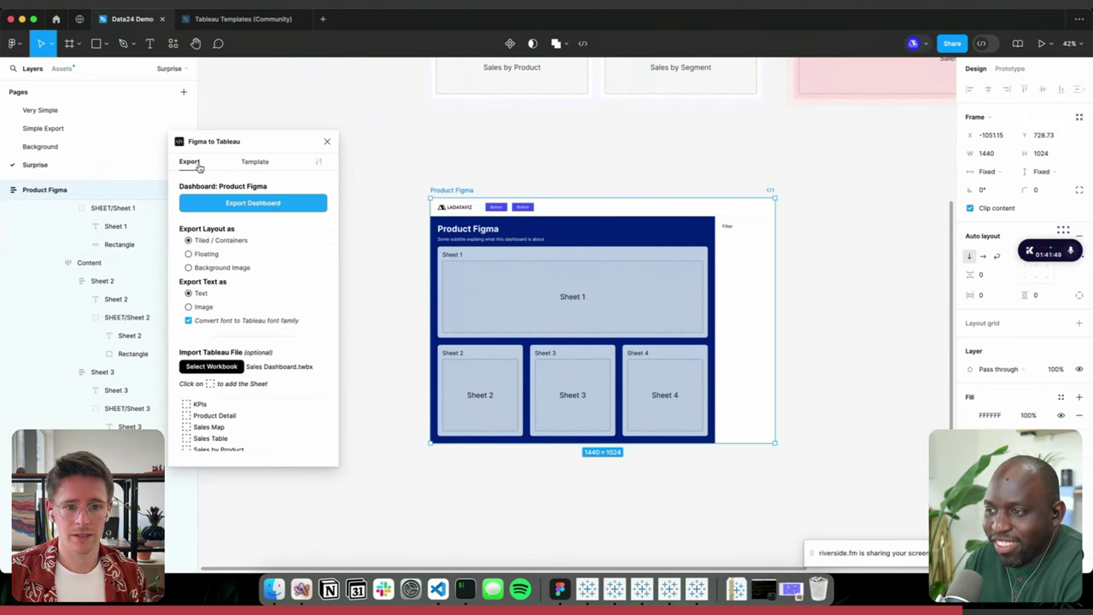
left_click(227, 203)
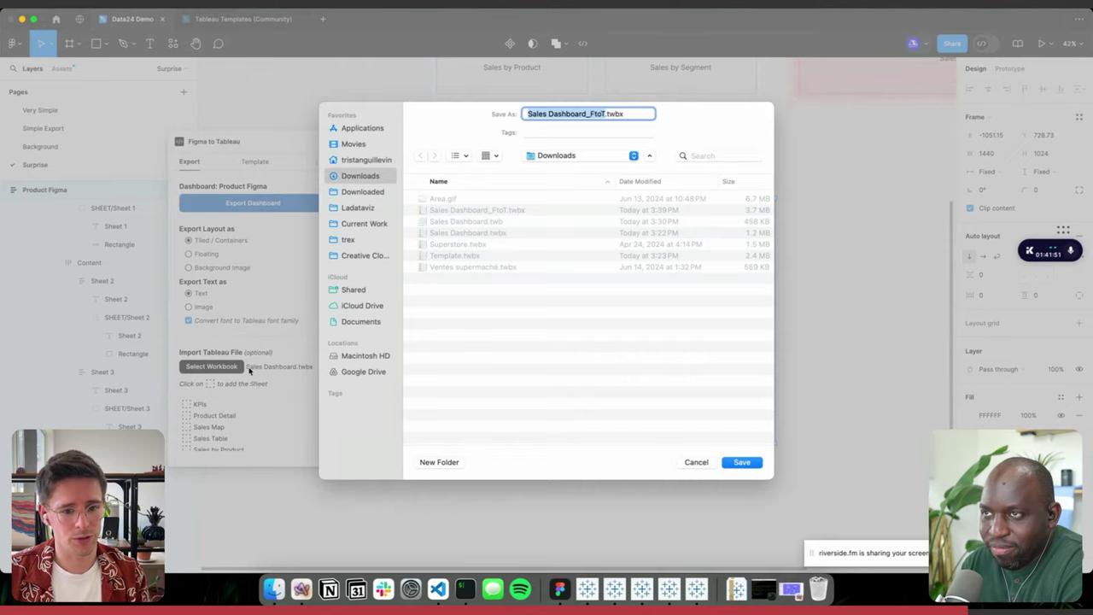
key("Escape")
left_click(244, 212)
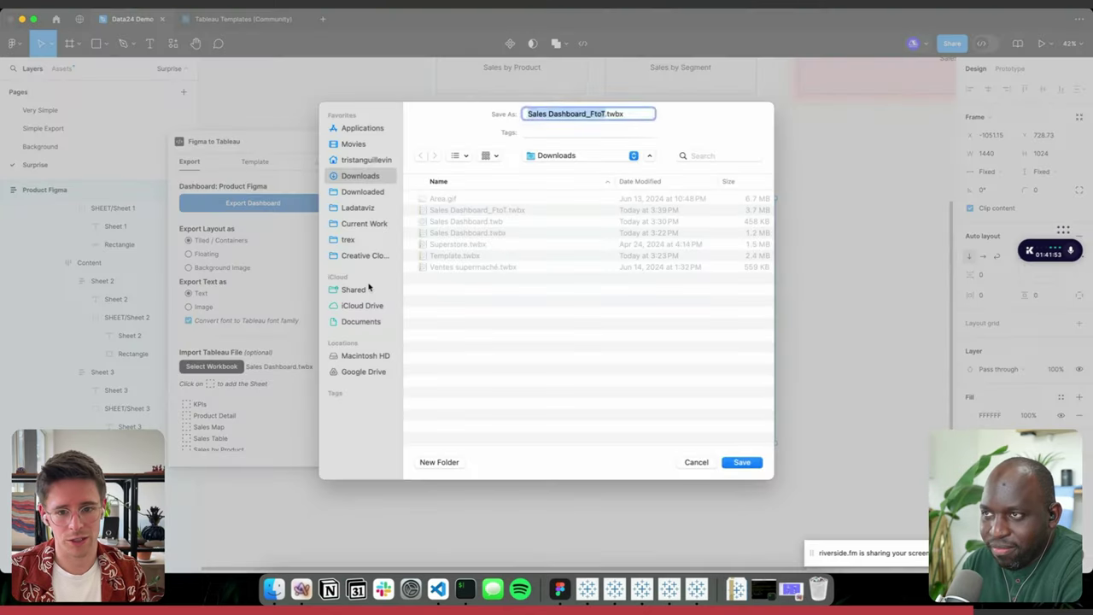
key("Return")
left_click(580, 354)
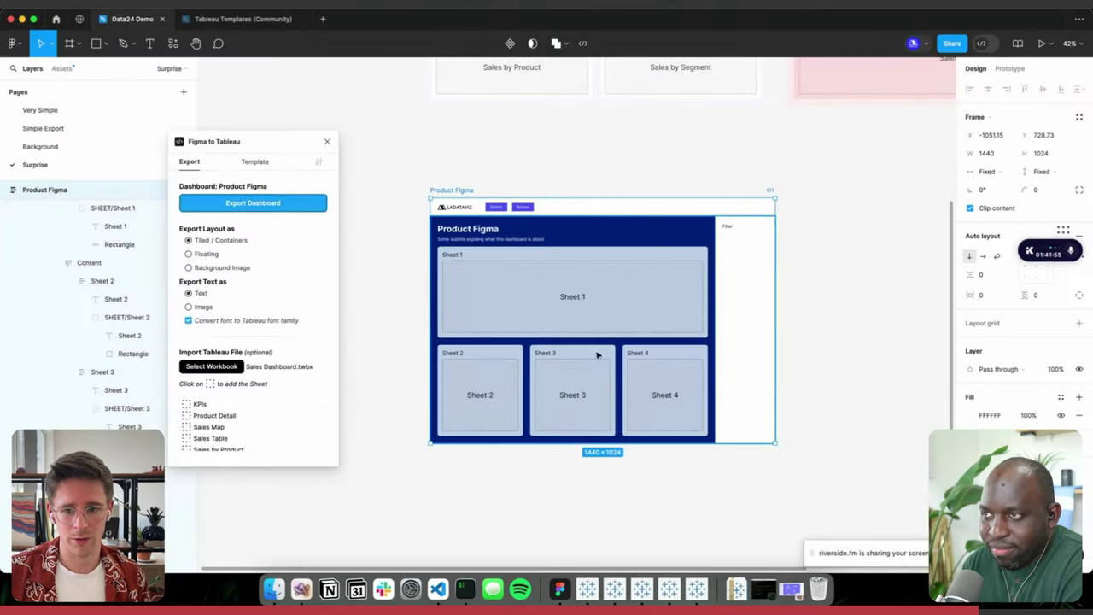
- Open the exported Sales Dashboard_FtoT.twbx from Downloads in Tableau and go to its Product Figma dashboard
left_click(735, 589)
left_click(744, 543)
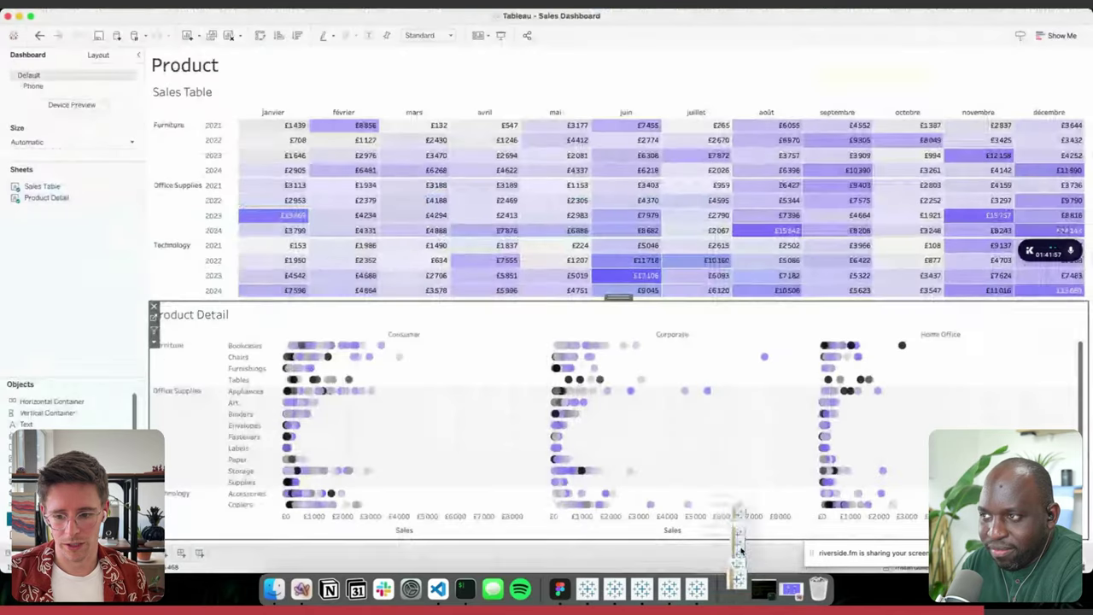
key("super+Tab")
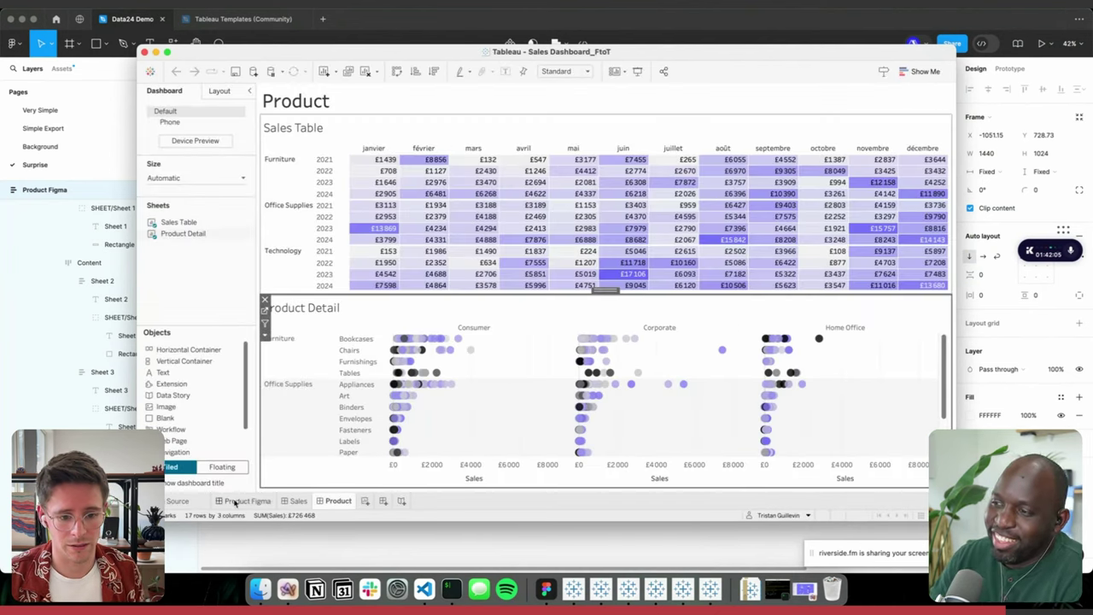
left_click(224, 500)
- Return to Figma and restart the Figma to Tableau plugin to clear the imported workbook
key("super+Tab")
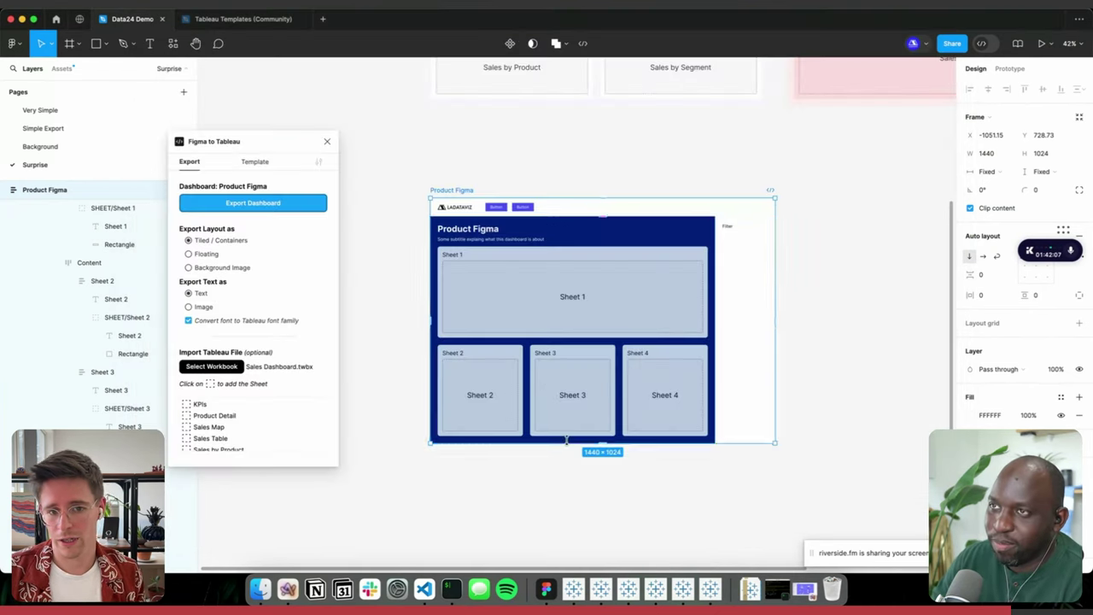
left_click(172, 42)
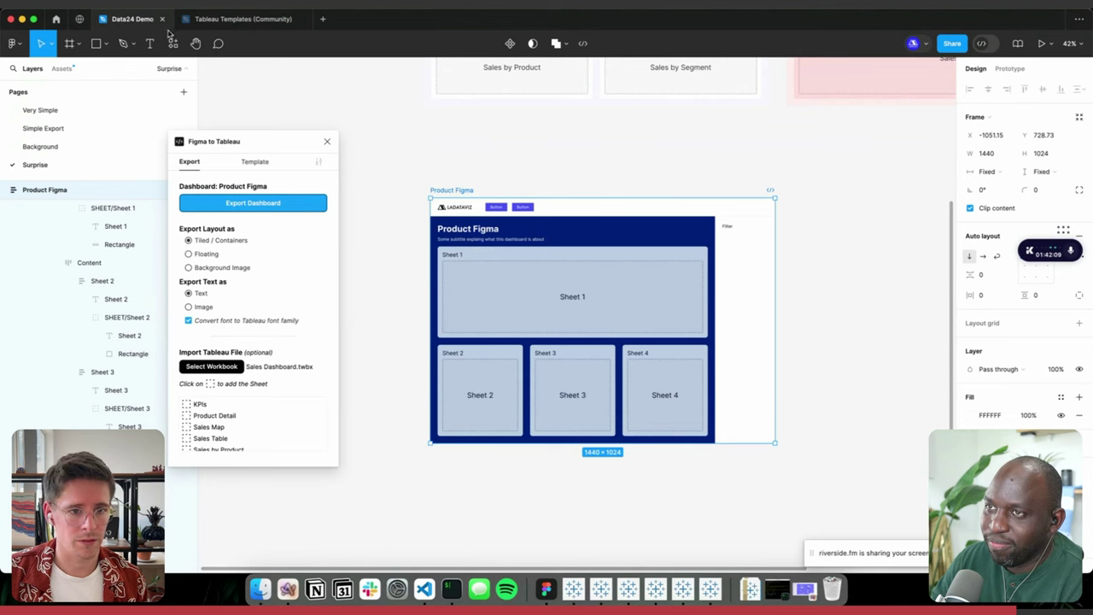
left_click_drag(243, 141, 346, 213)
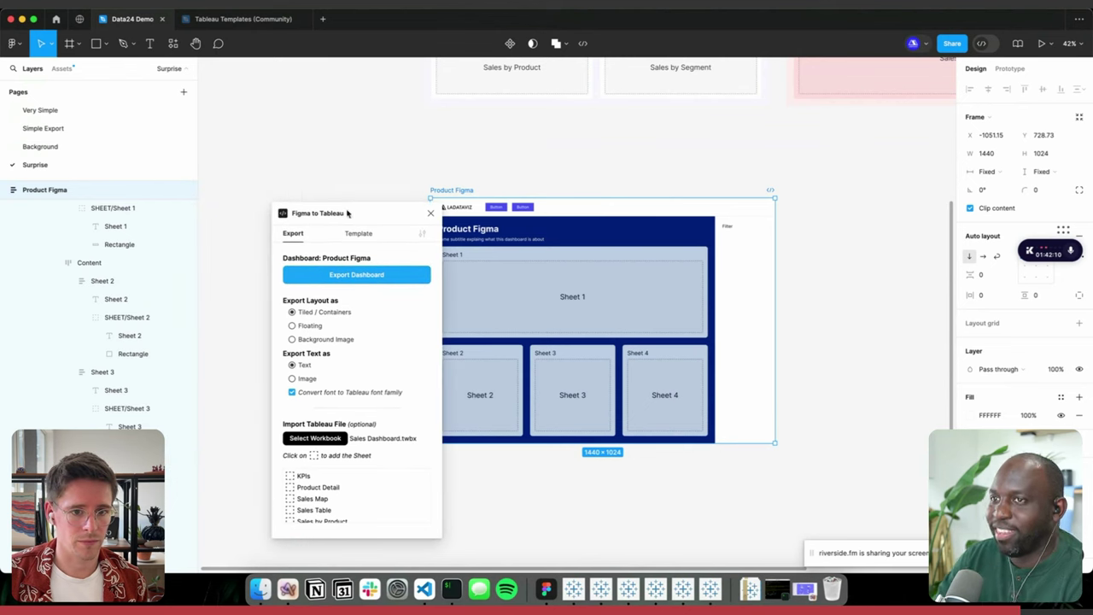
left_click(172, 43)
left_click(227, 214)
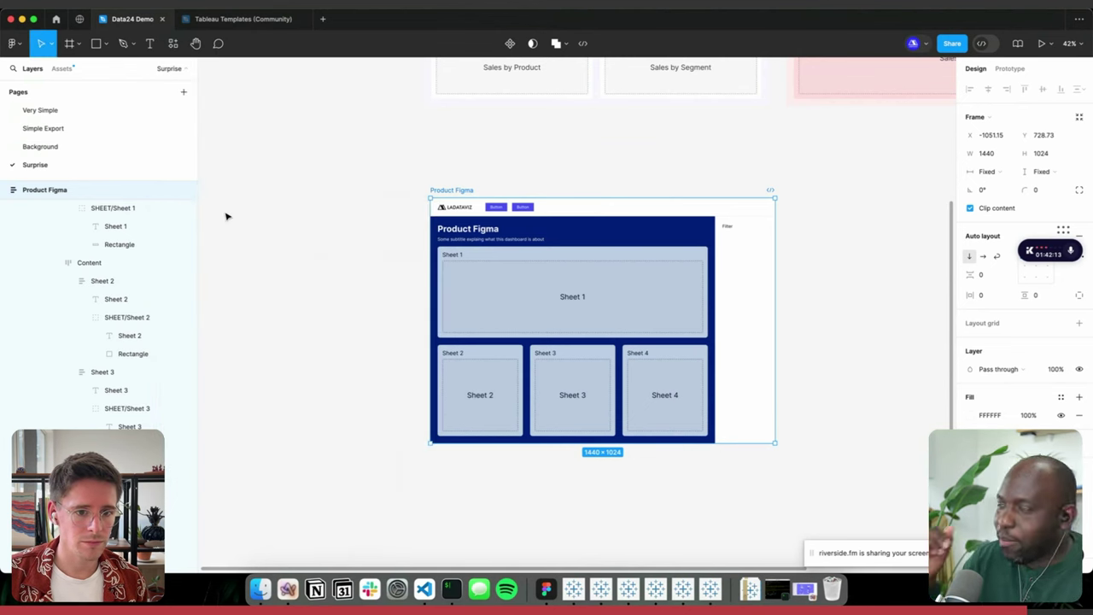
left_click(426, 171)
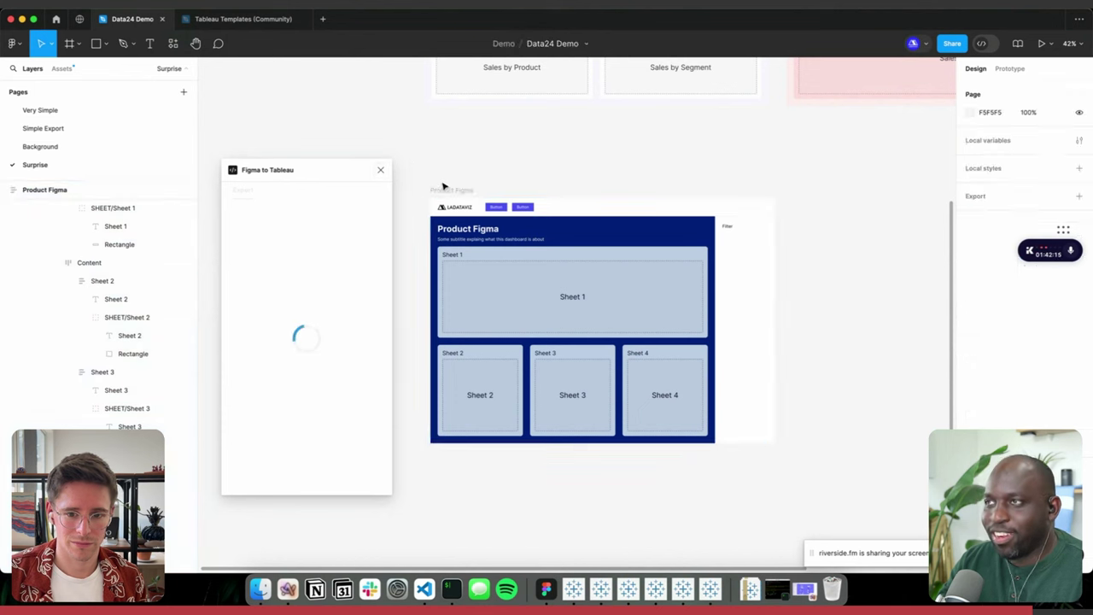
- Export the dark blue Product Figma frame as Template.twbx to Downloads, replacing the existing file
left_click(444, 192)
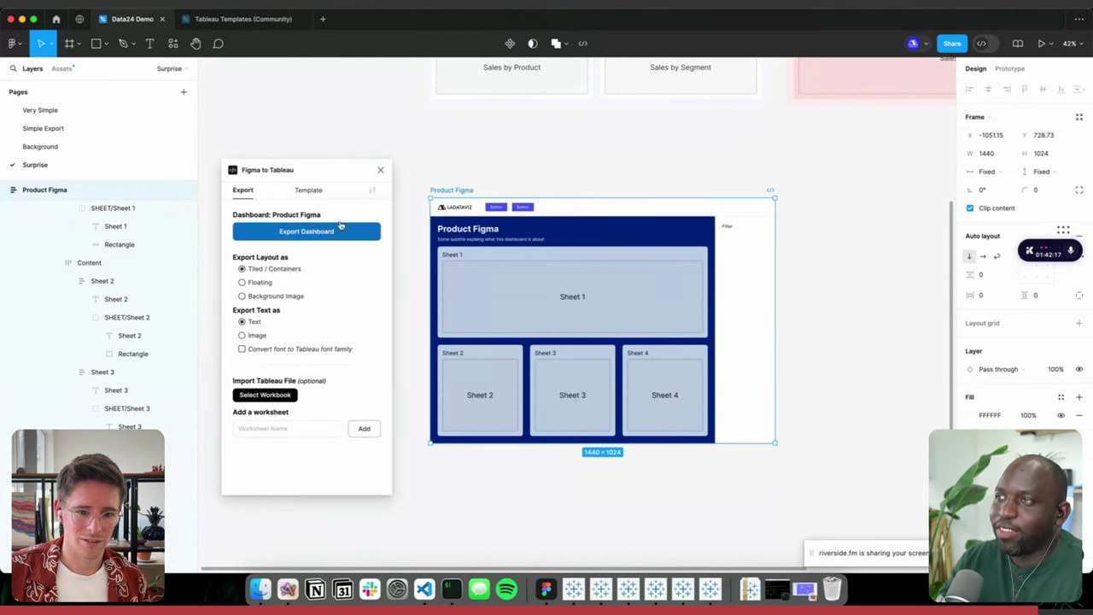
left_click(305, 232)
key("Return")
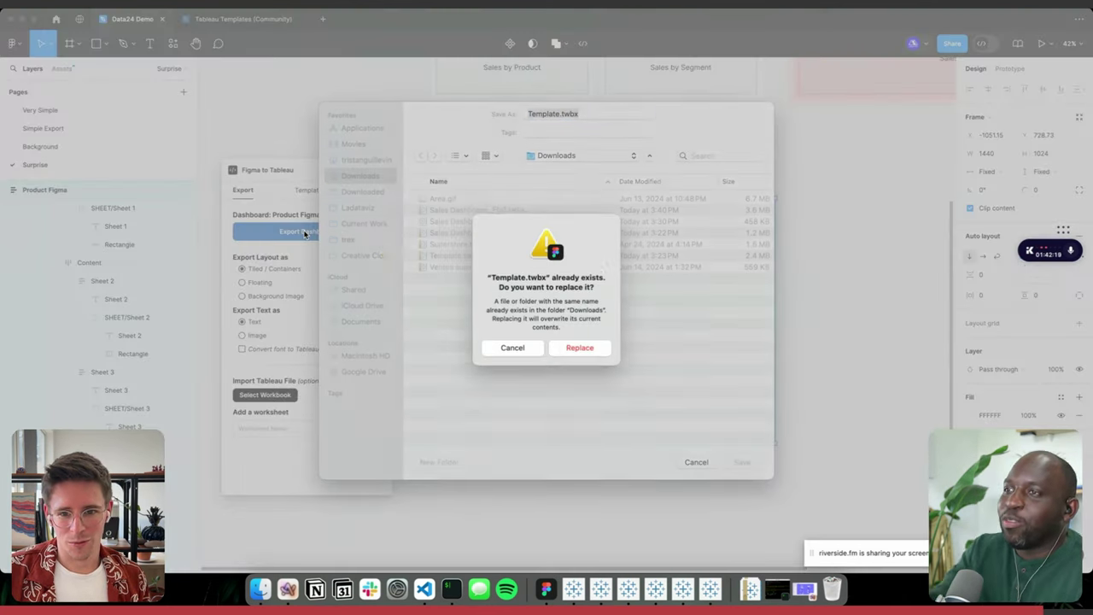
key("Return")
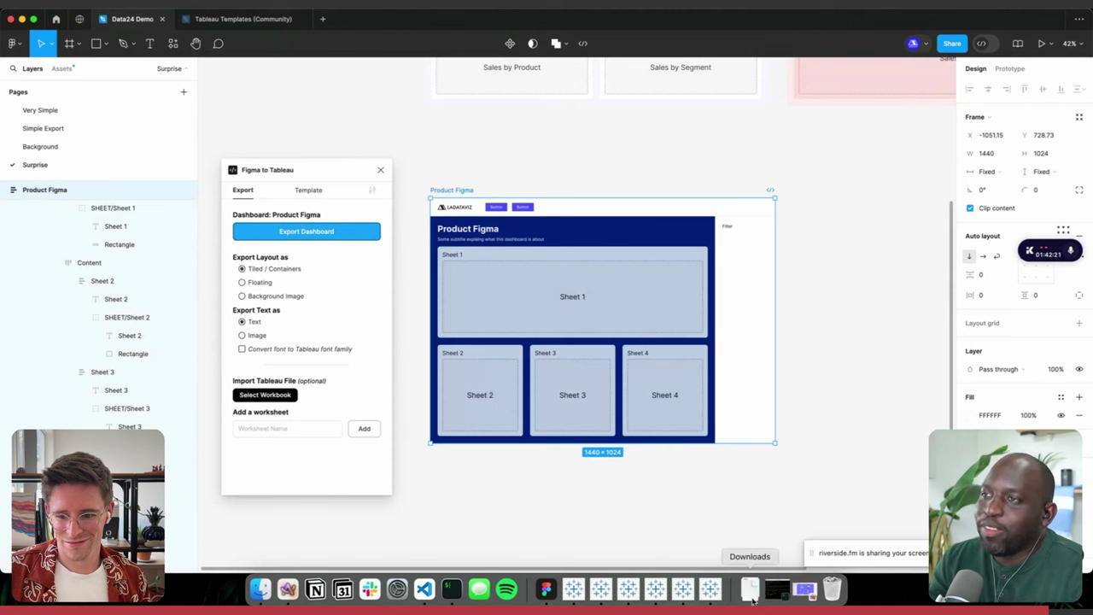
- Open the exported Template.twbx from Downloads in Tableau and enlarge its window
left_click(750, 589)
left_click(752, 553)
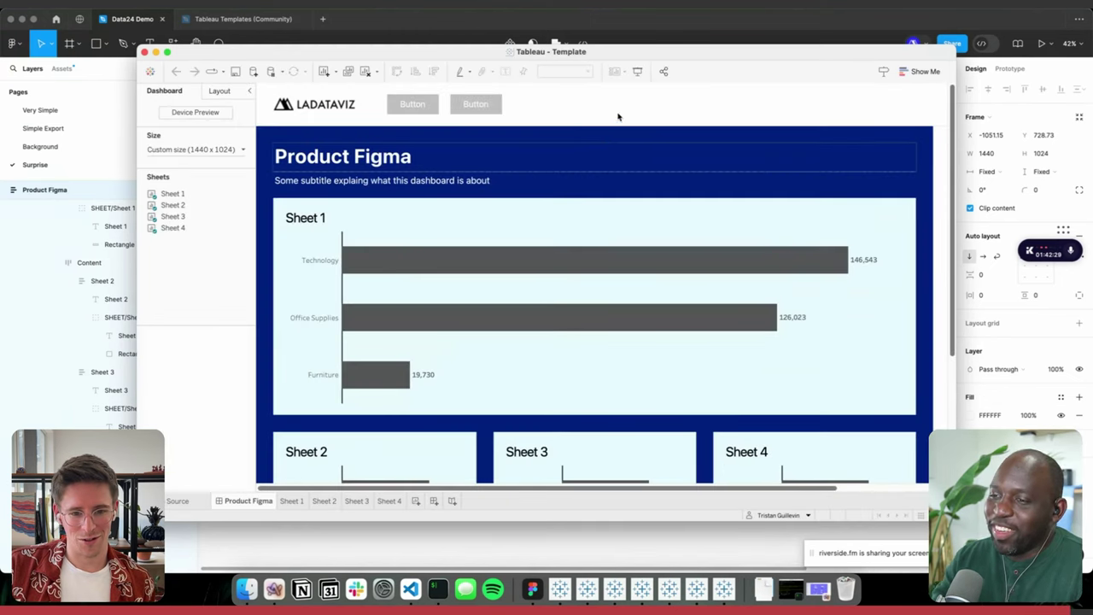
double_click(700, 53)
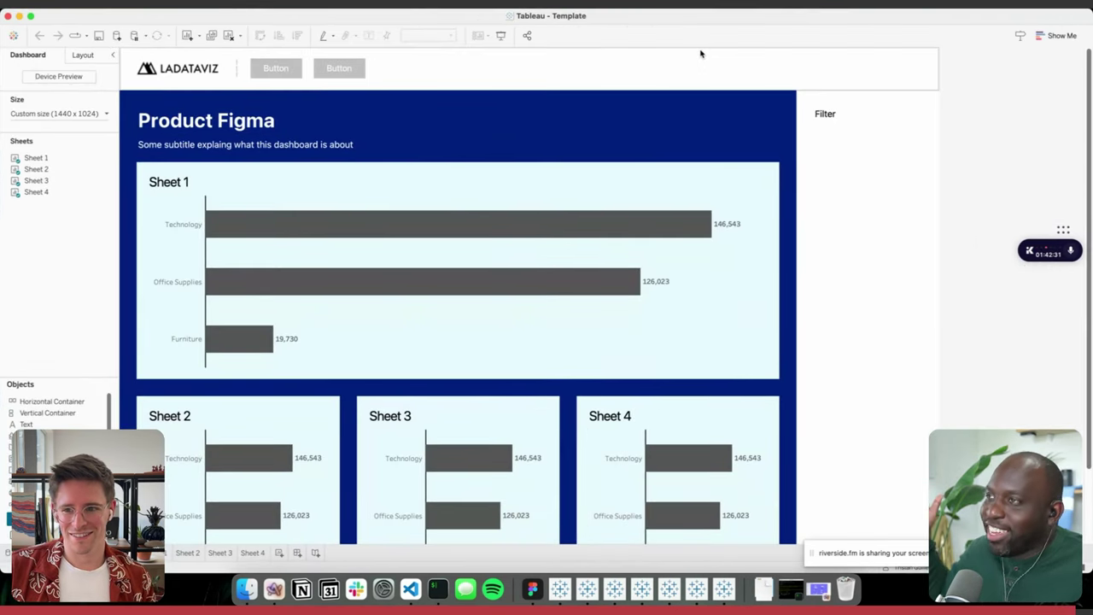